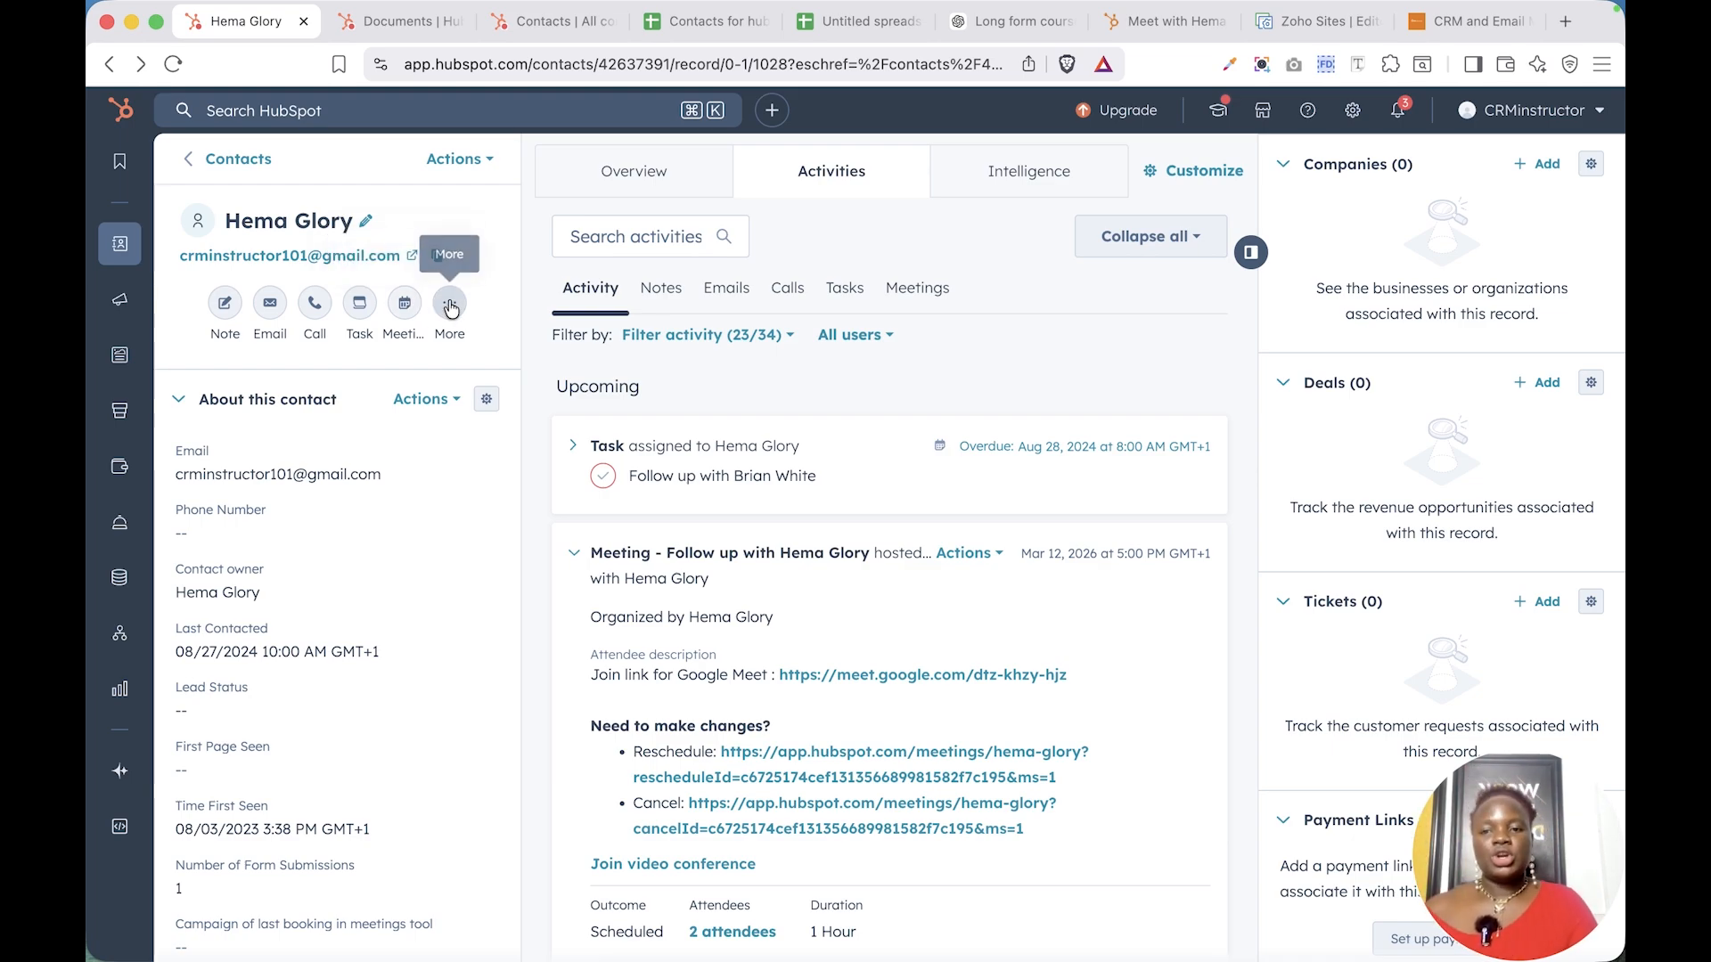
left_click(450, 306)
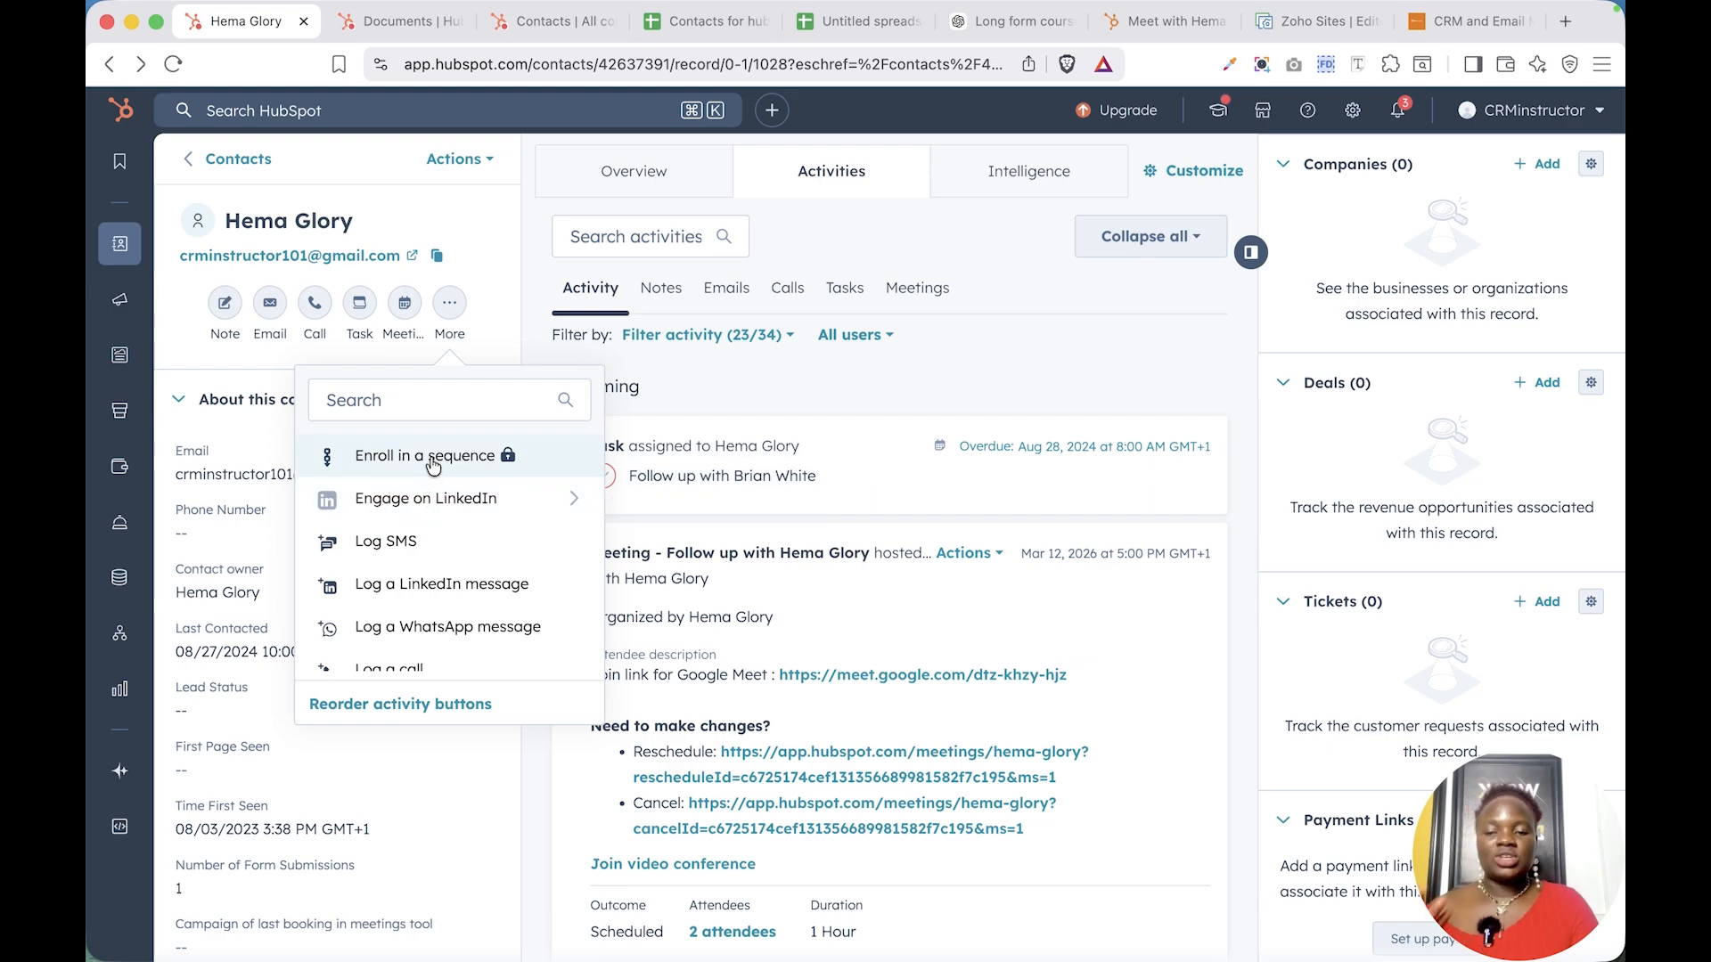
scroll(433, 465, "down", 4)
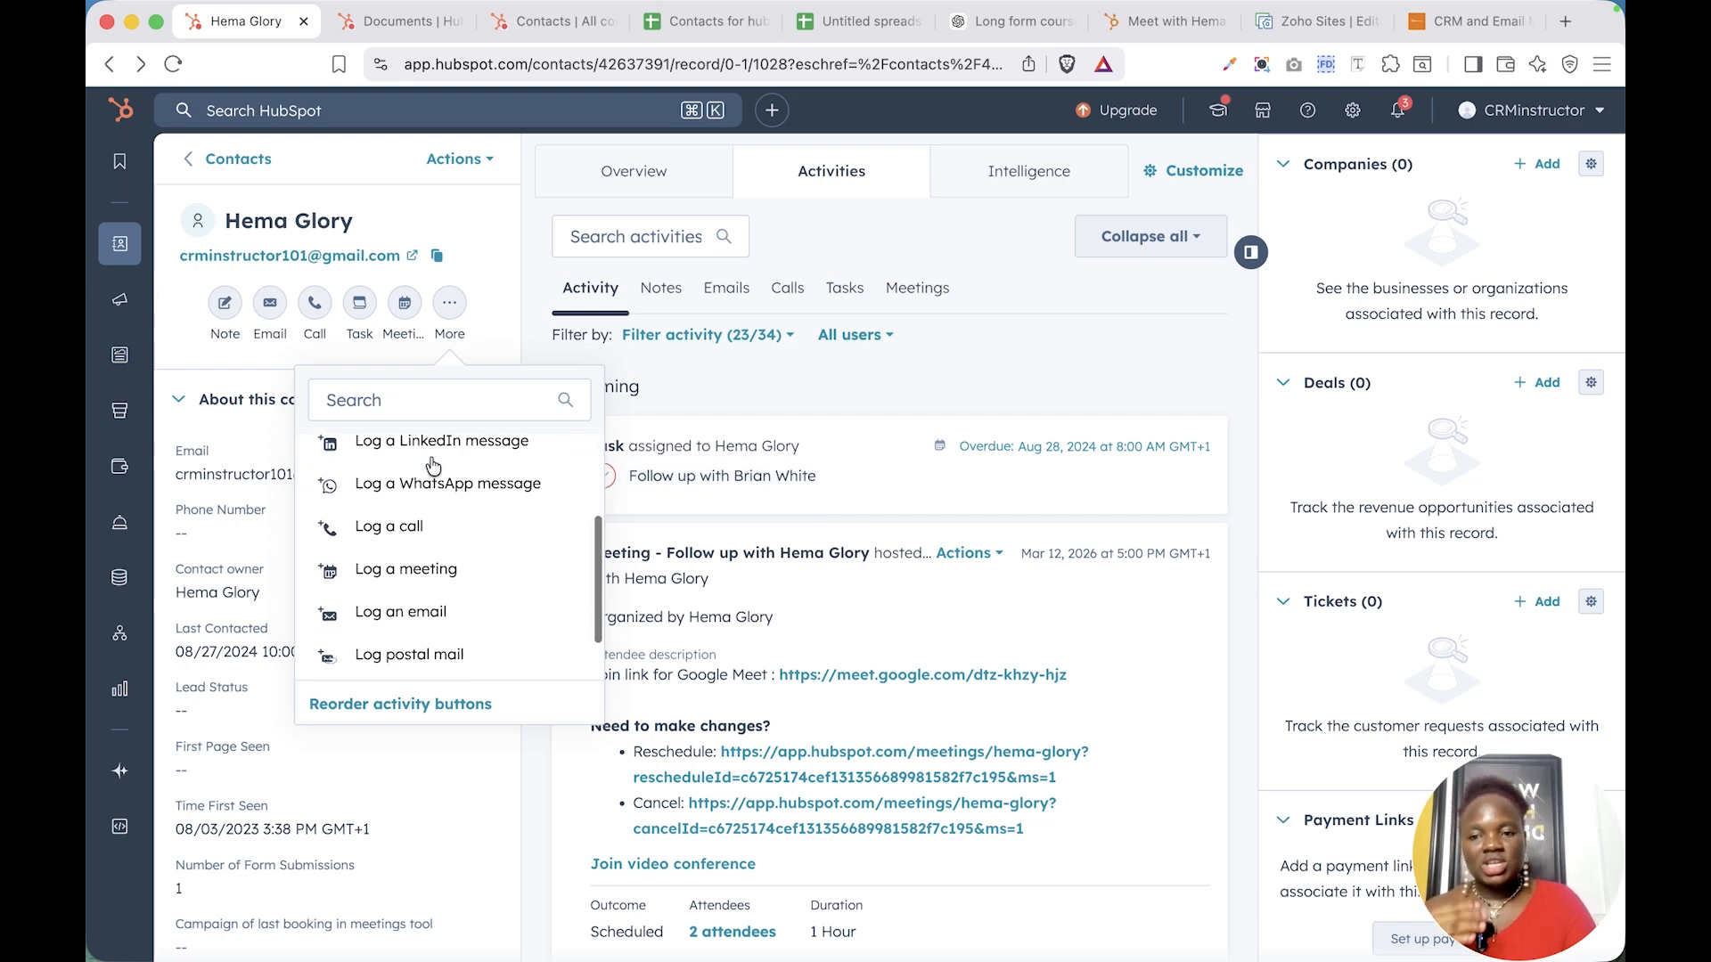
scroll(374, 615, "down", 1)
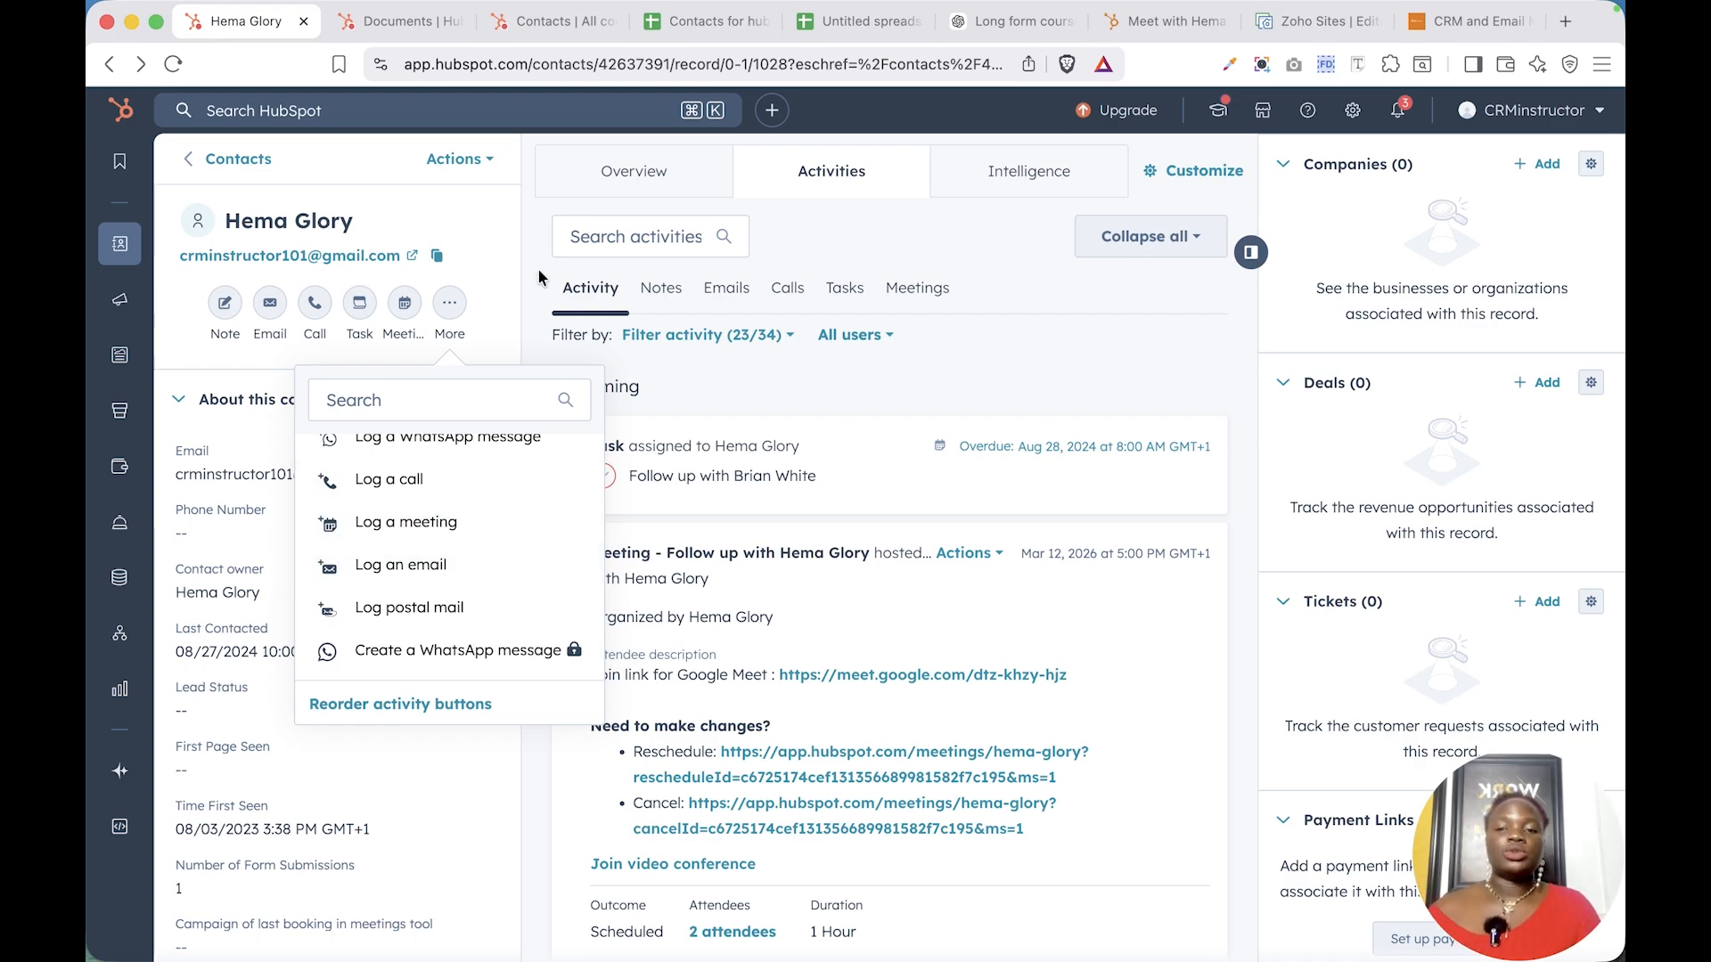
left_click(478, 214)
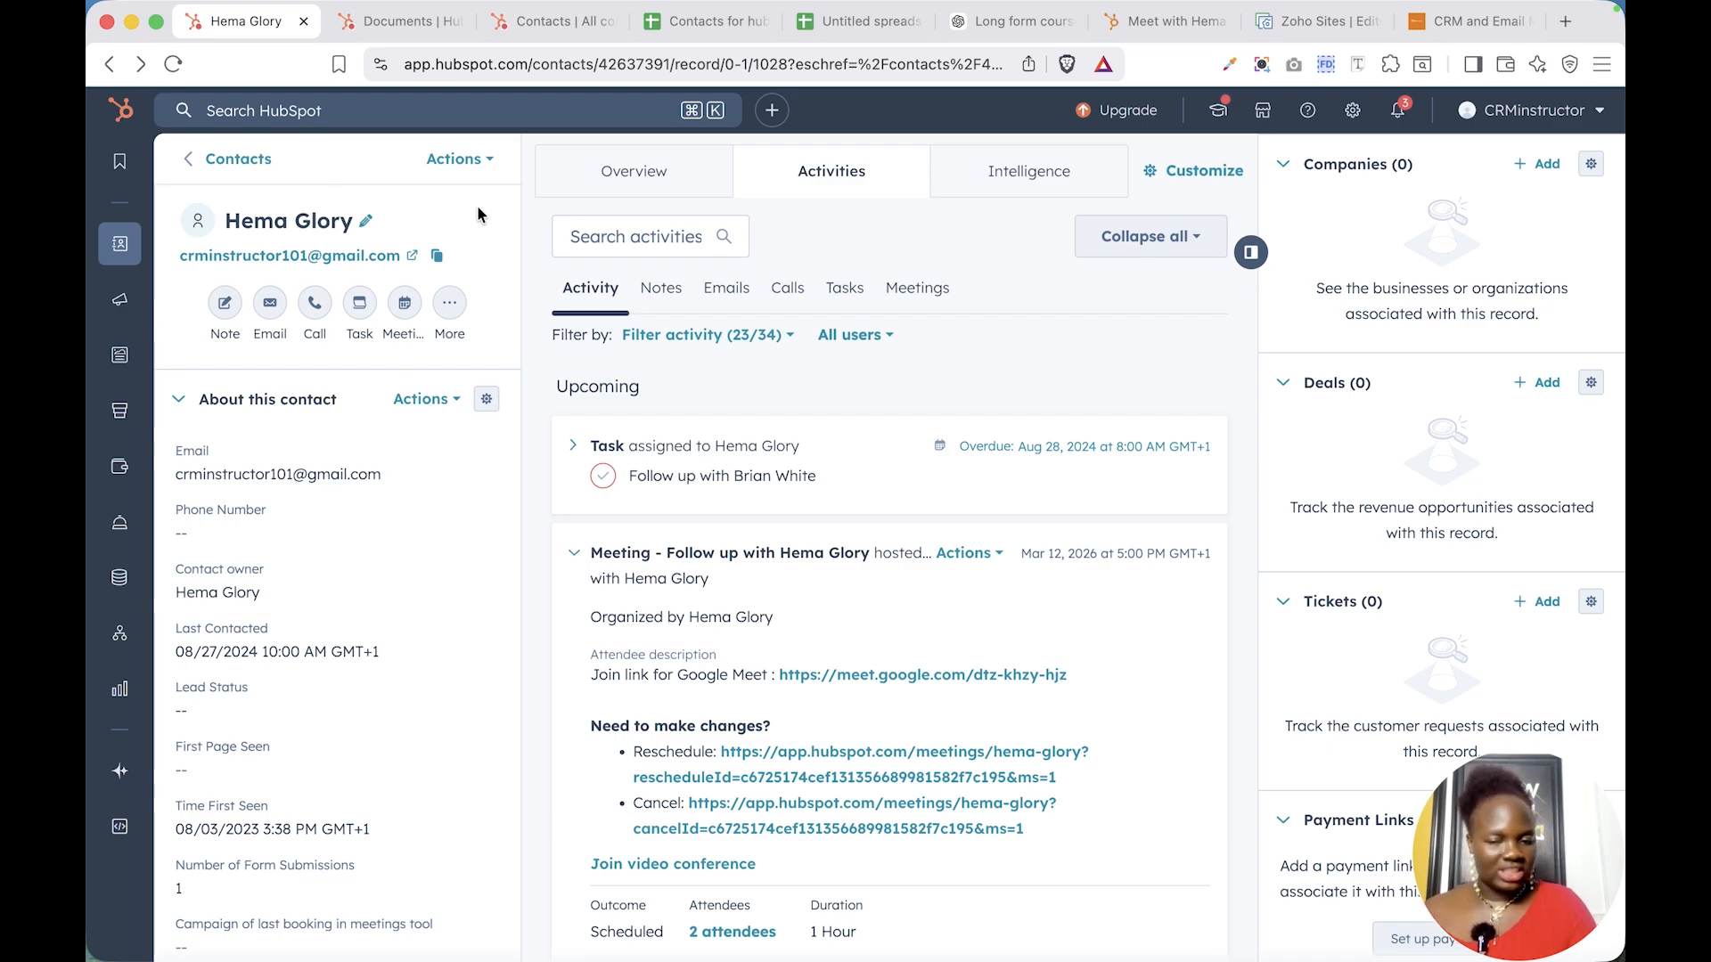
- Start an email to the contact with the subject 'Welcome' followed by the contact's full name
left_click(272, 310)
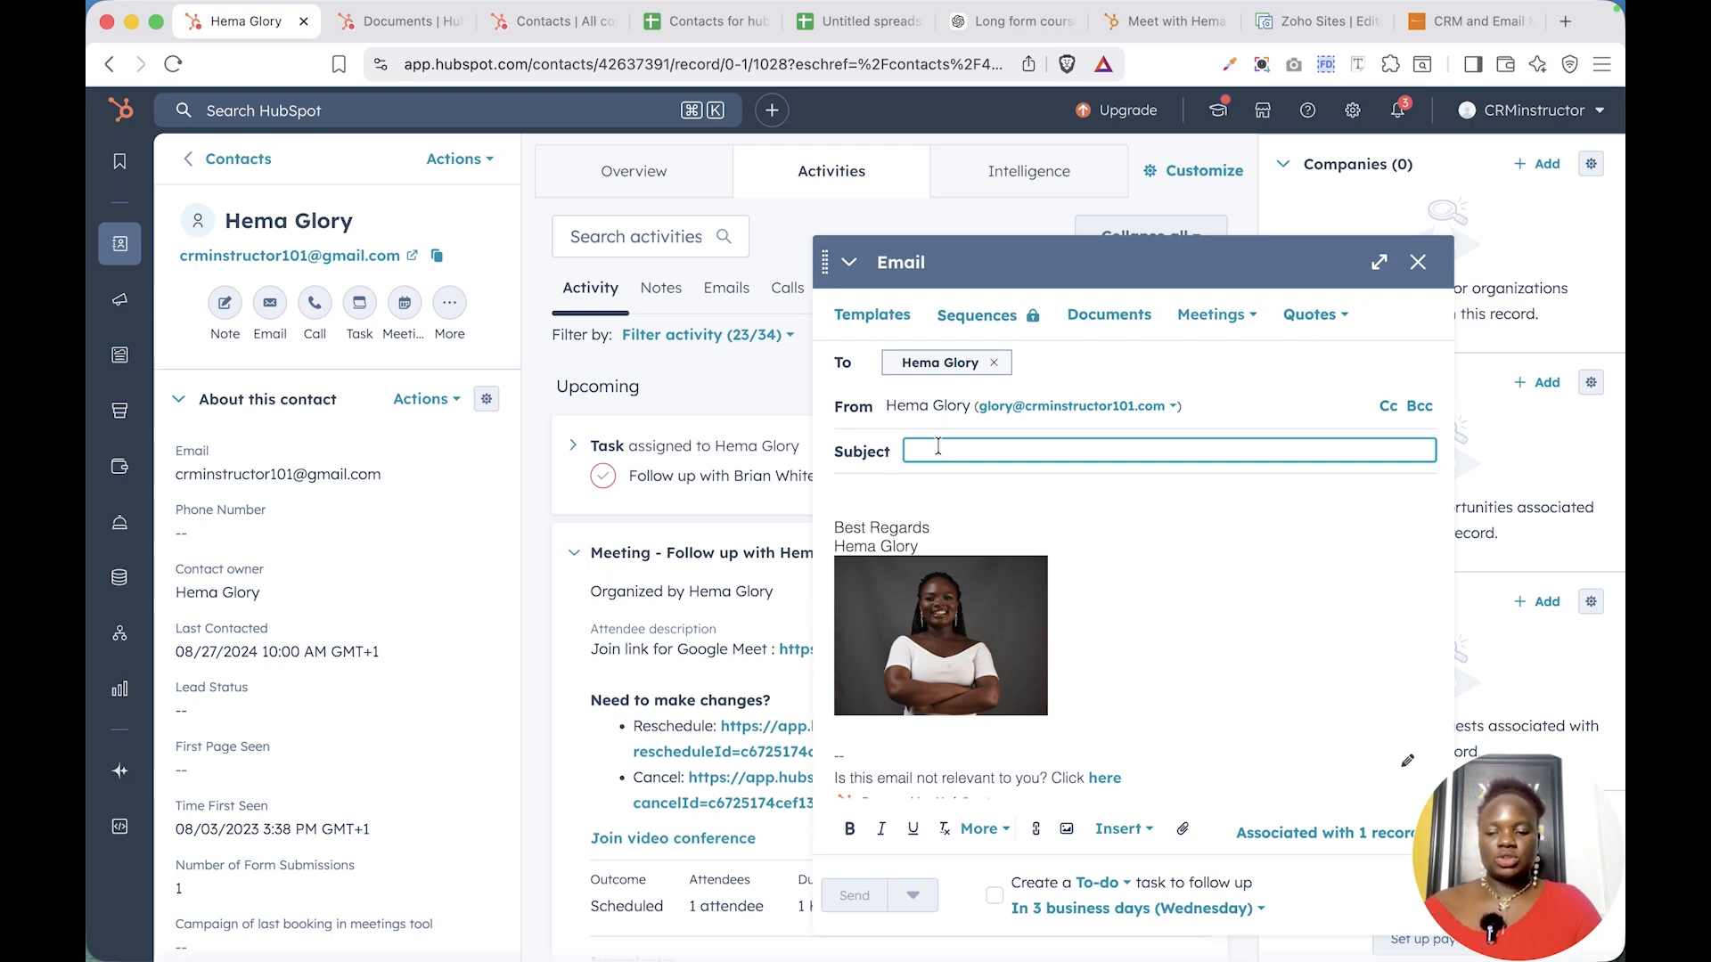
type("W")
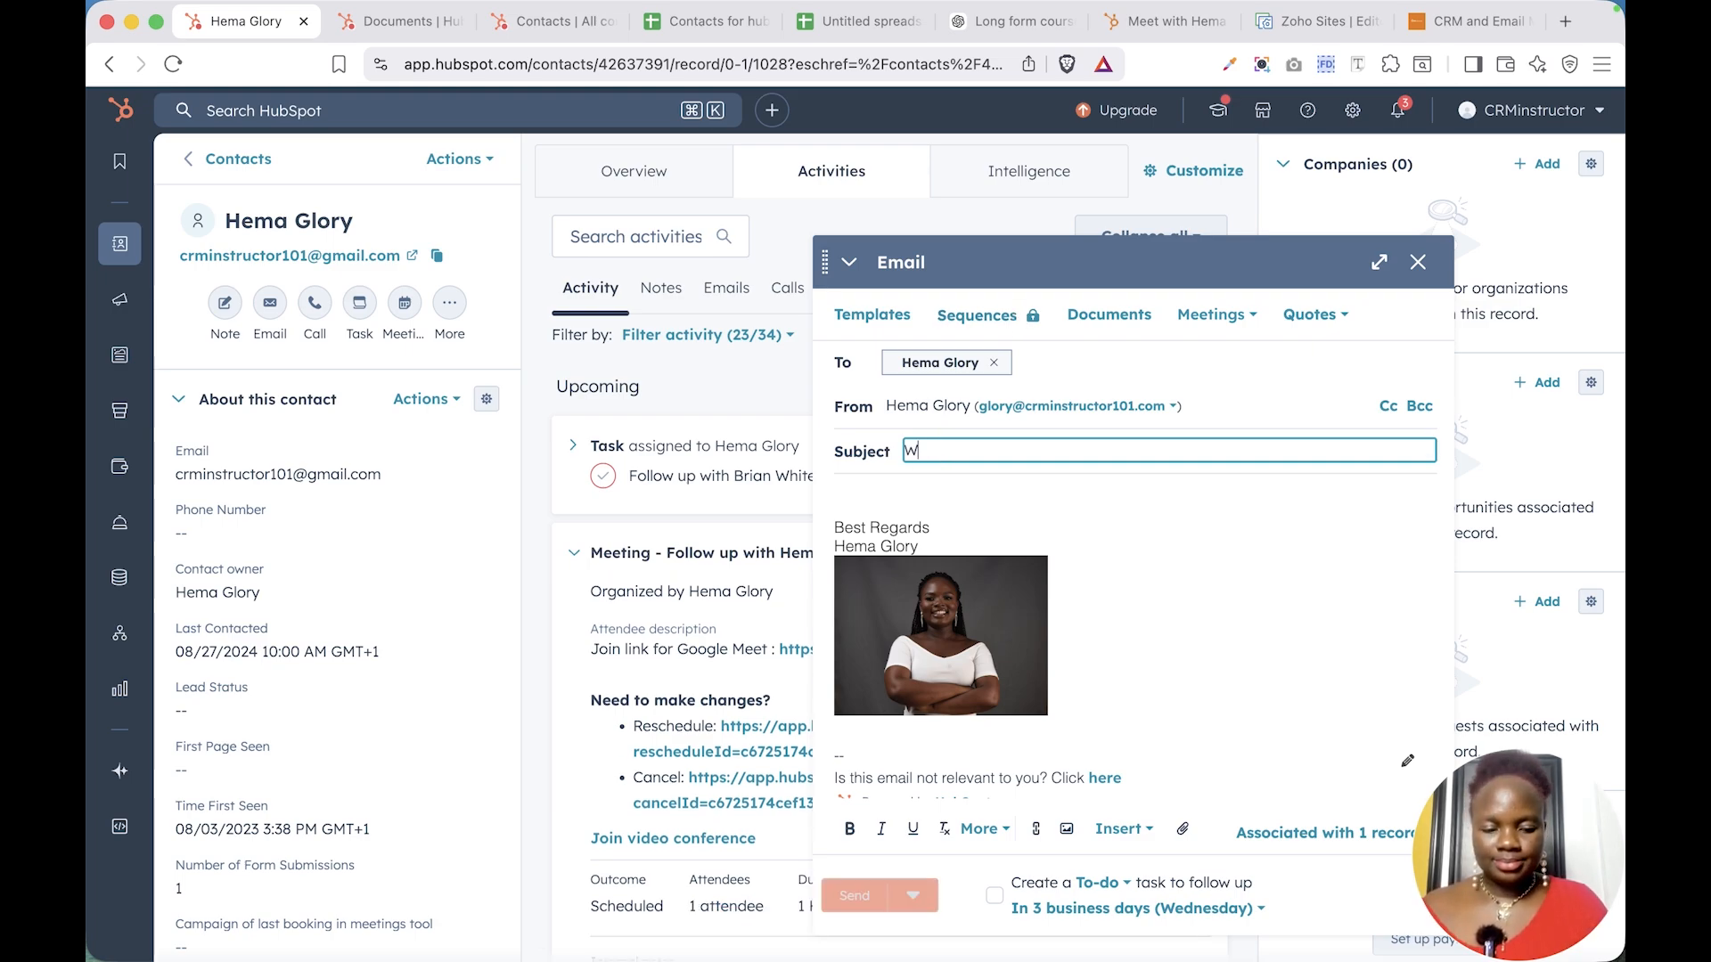
key("BackSpace")
type("Welcome")
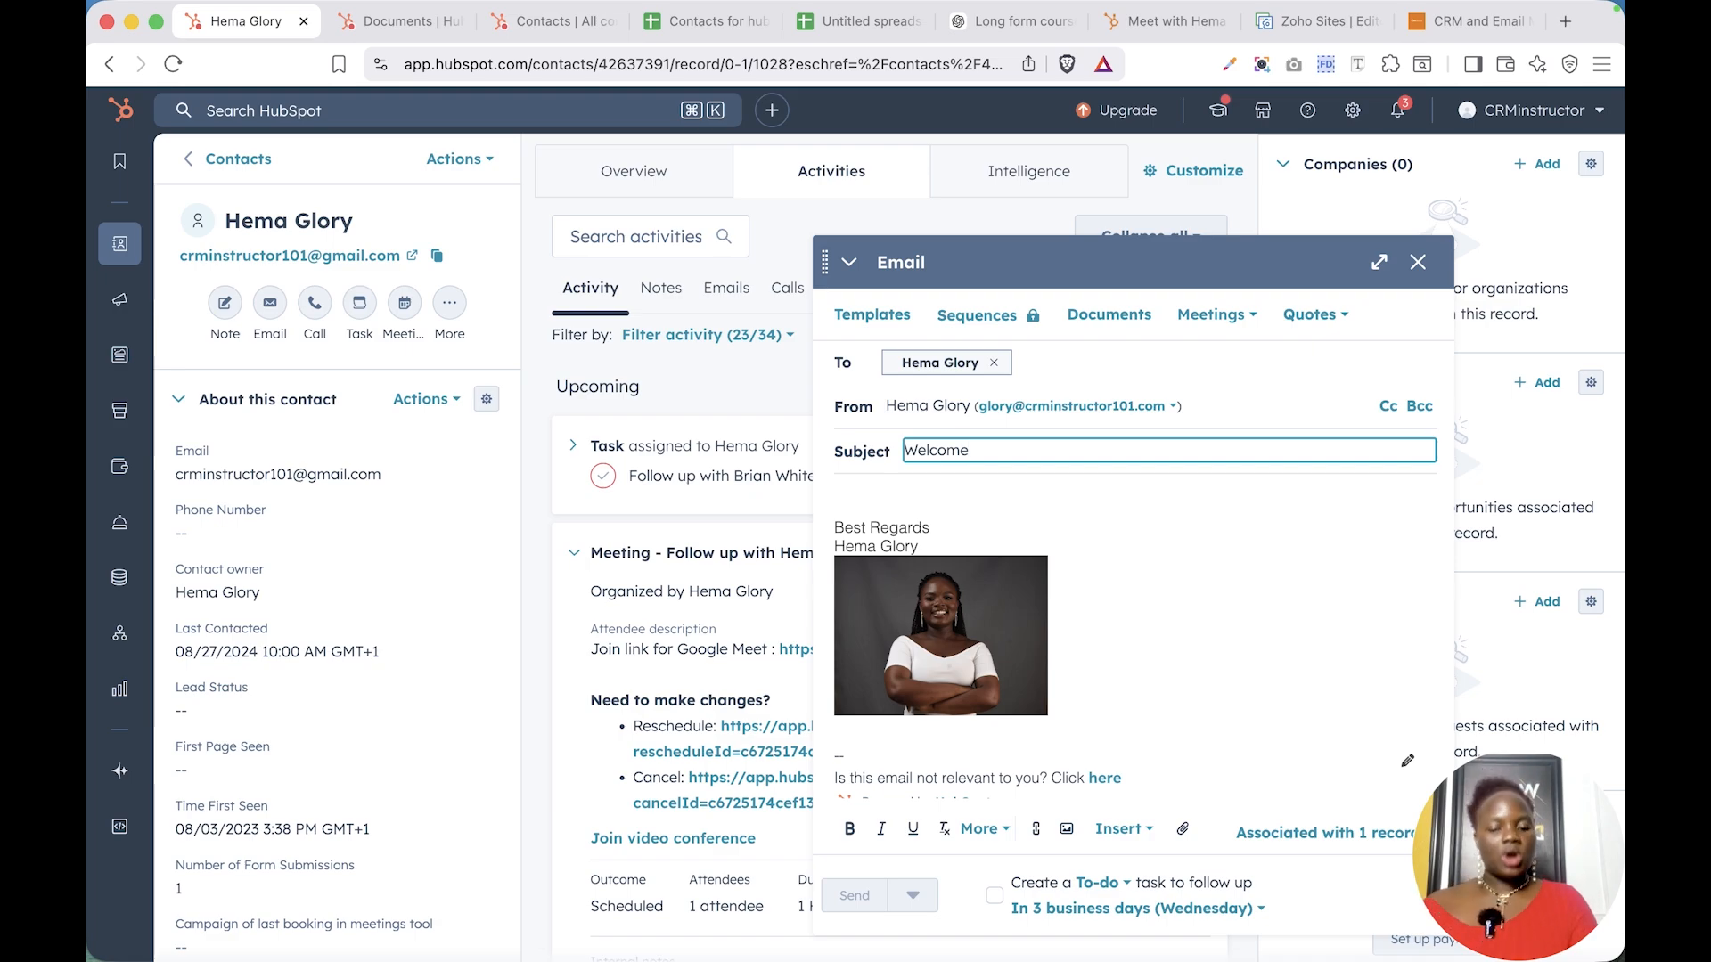
left_click(994, 446)
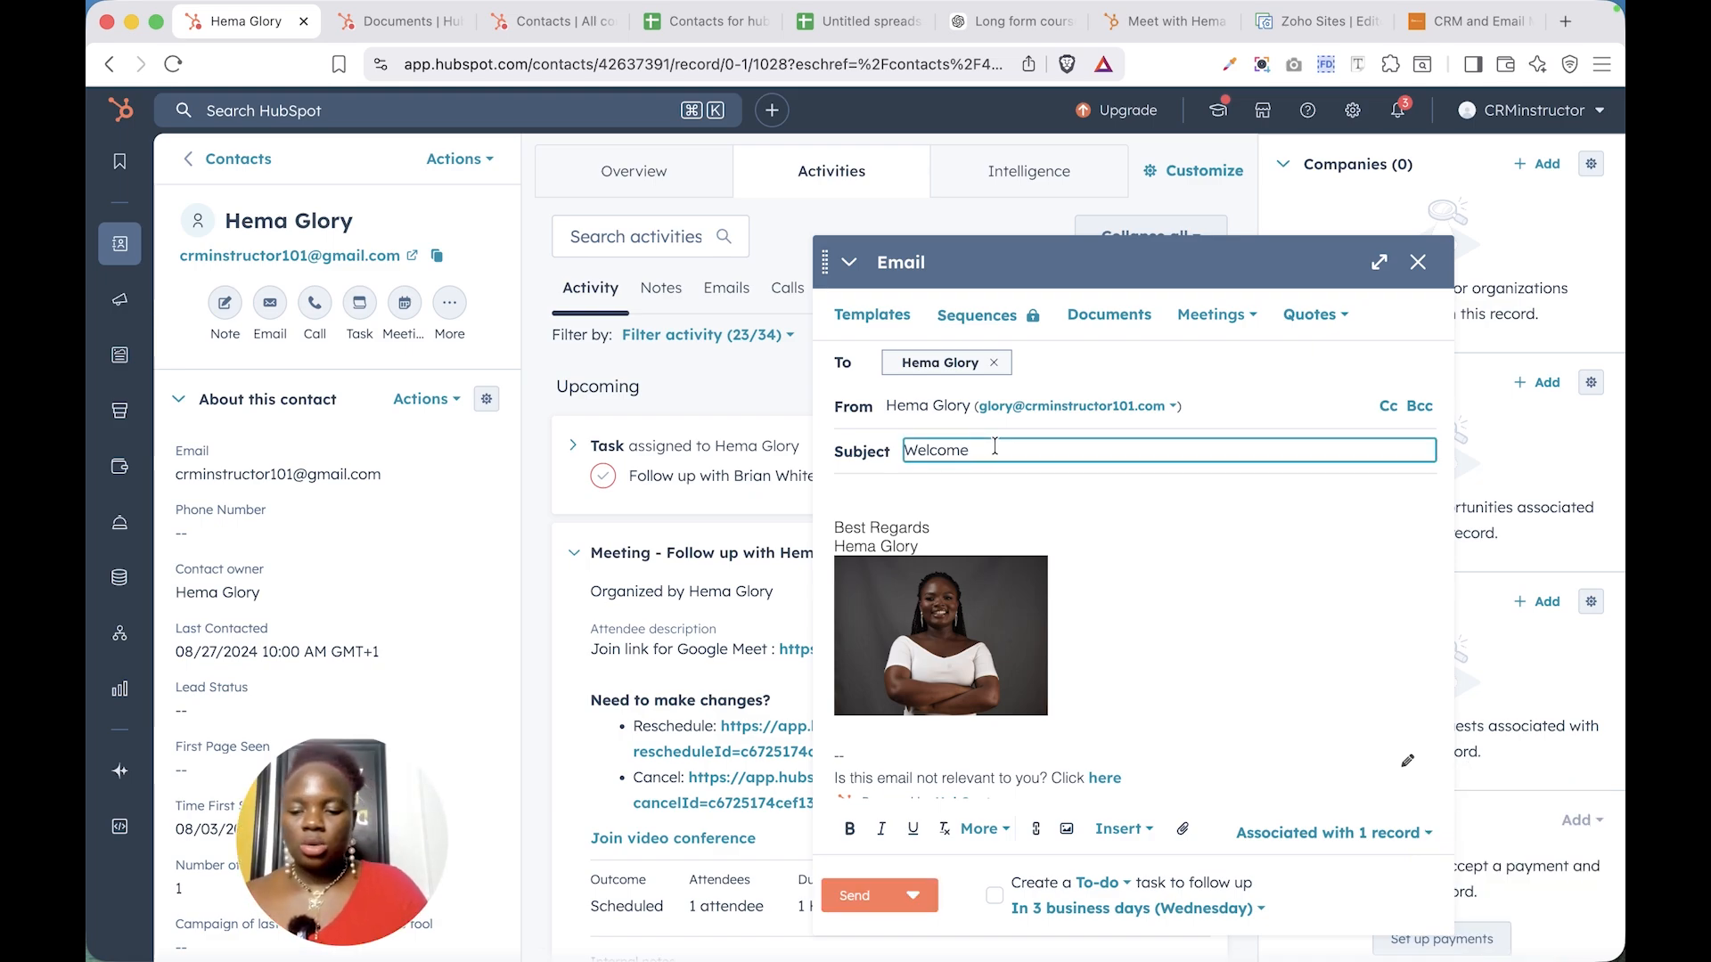
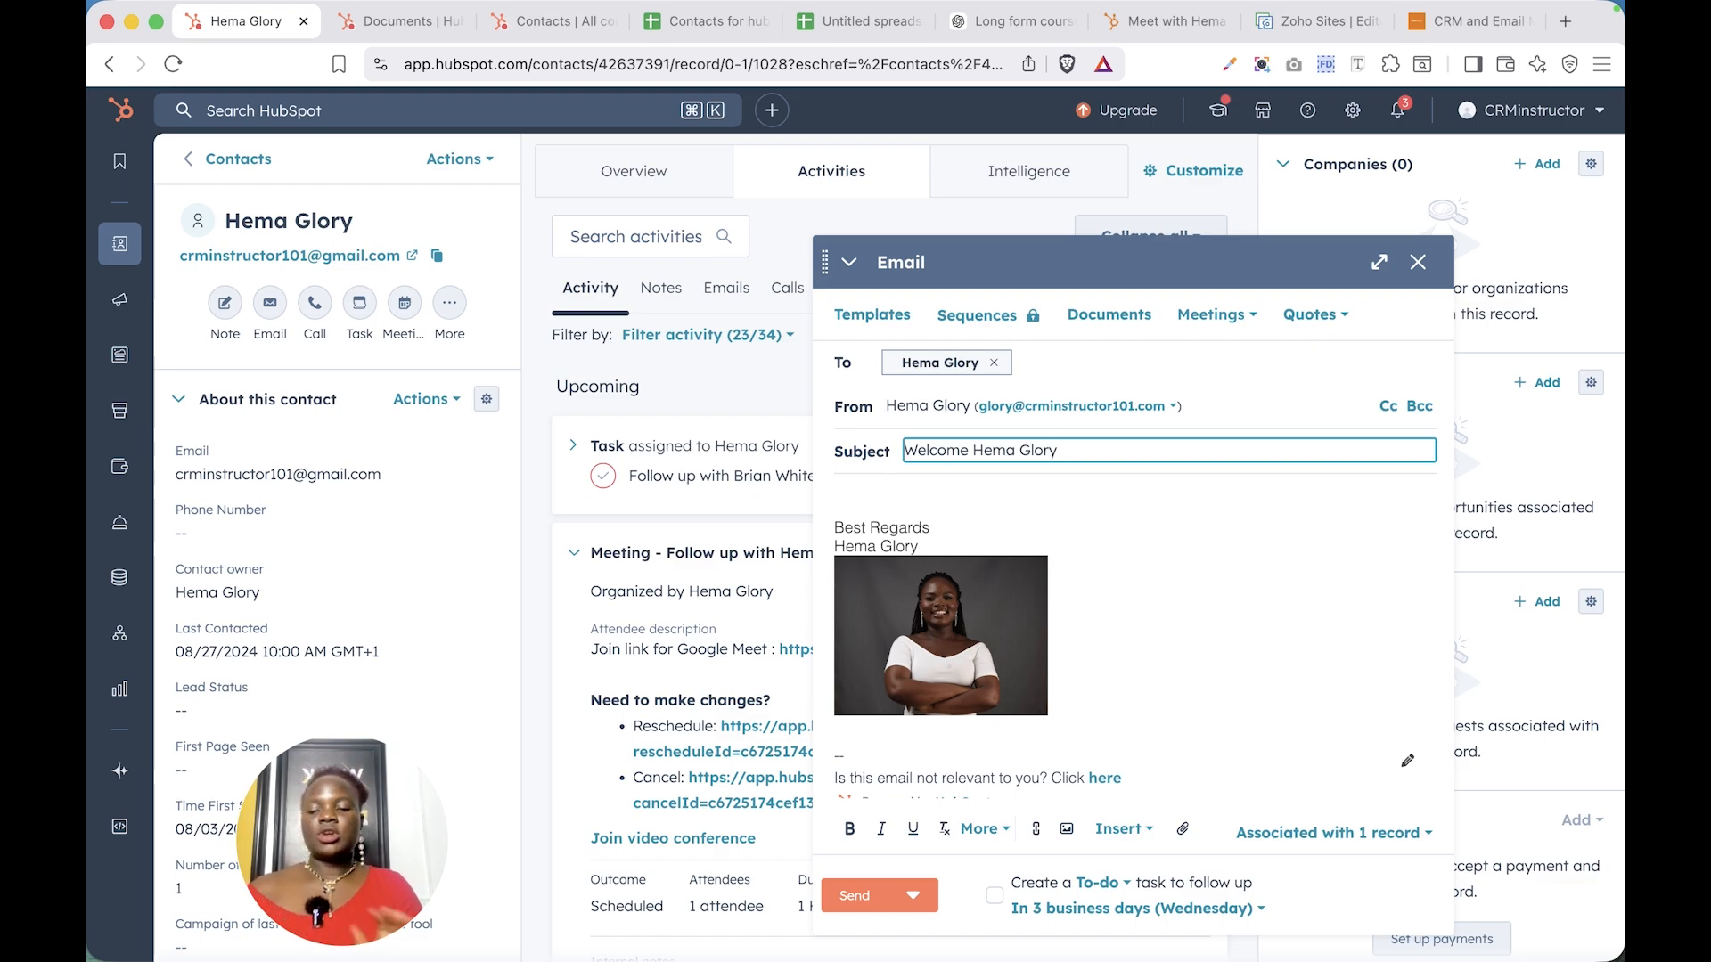
left_click(953, 500)
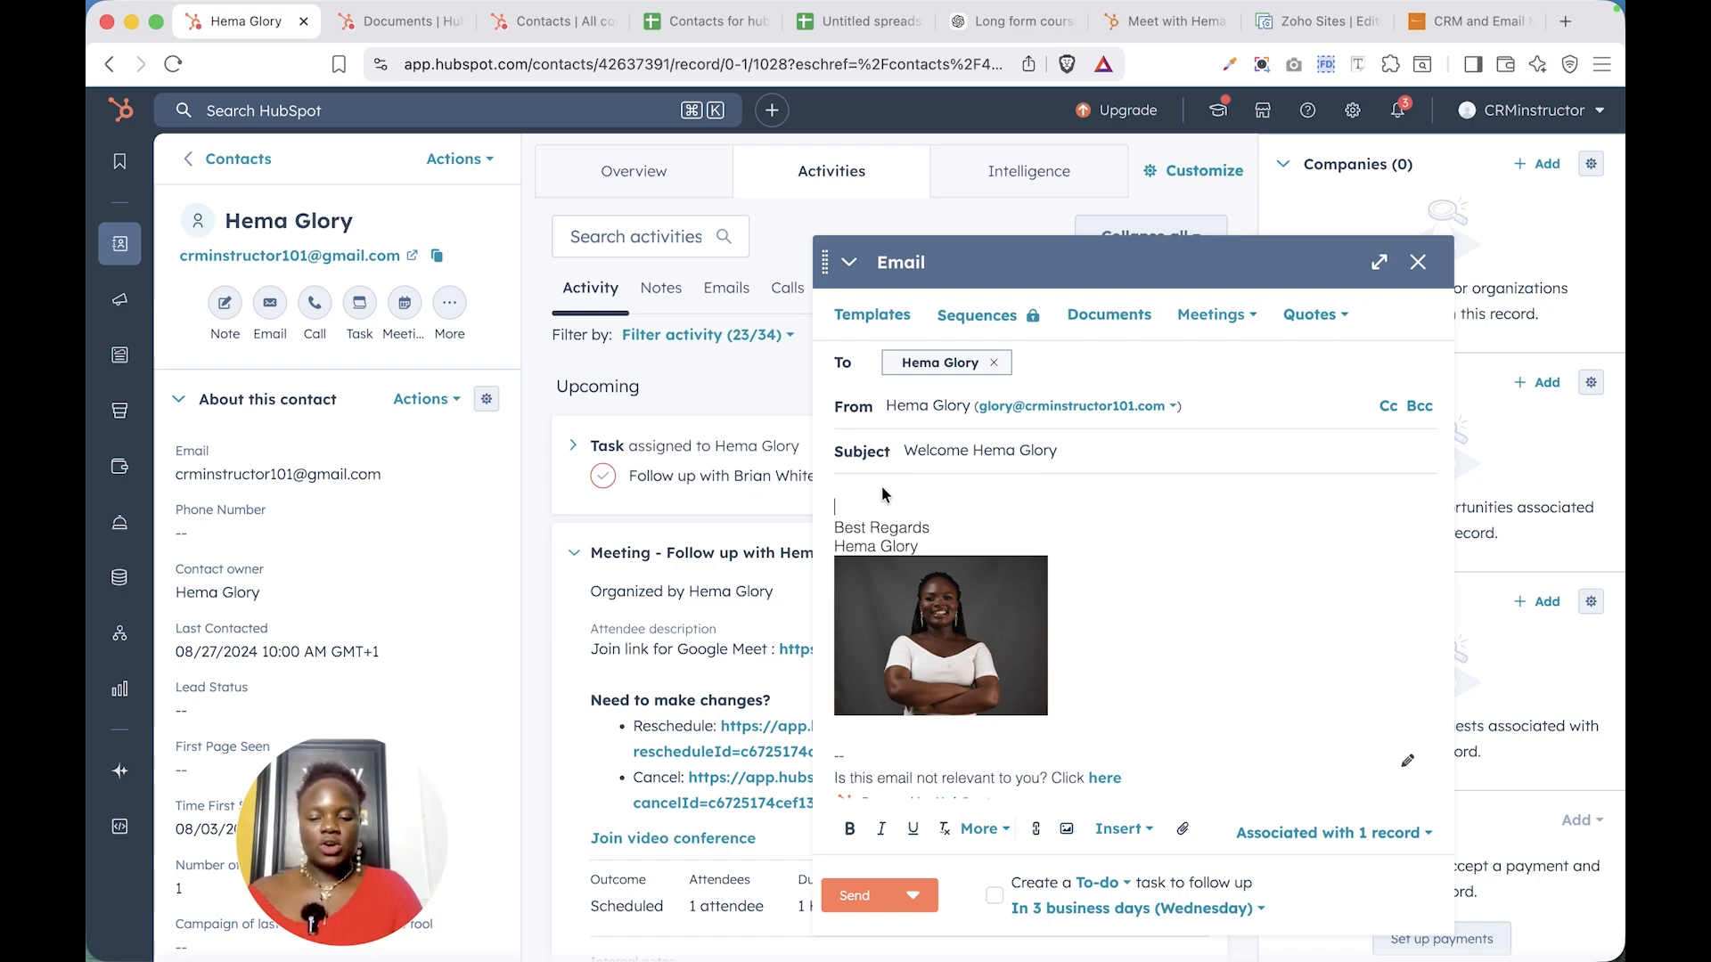
- Paste the saved welcome message into the body and delete the first-name token after 'Hi'
key("super+v")
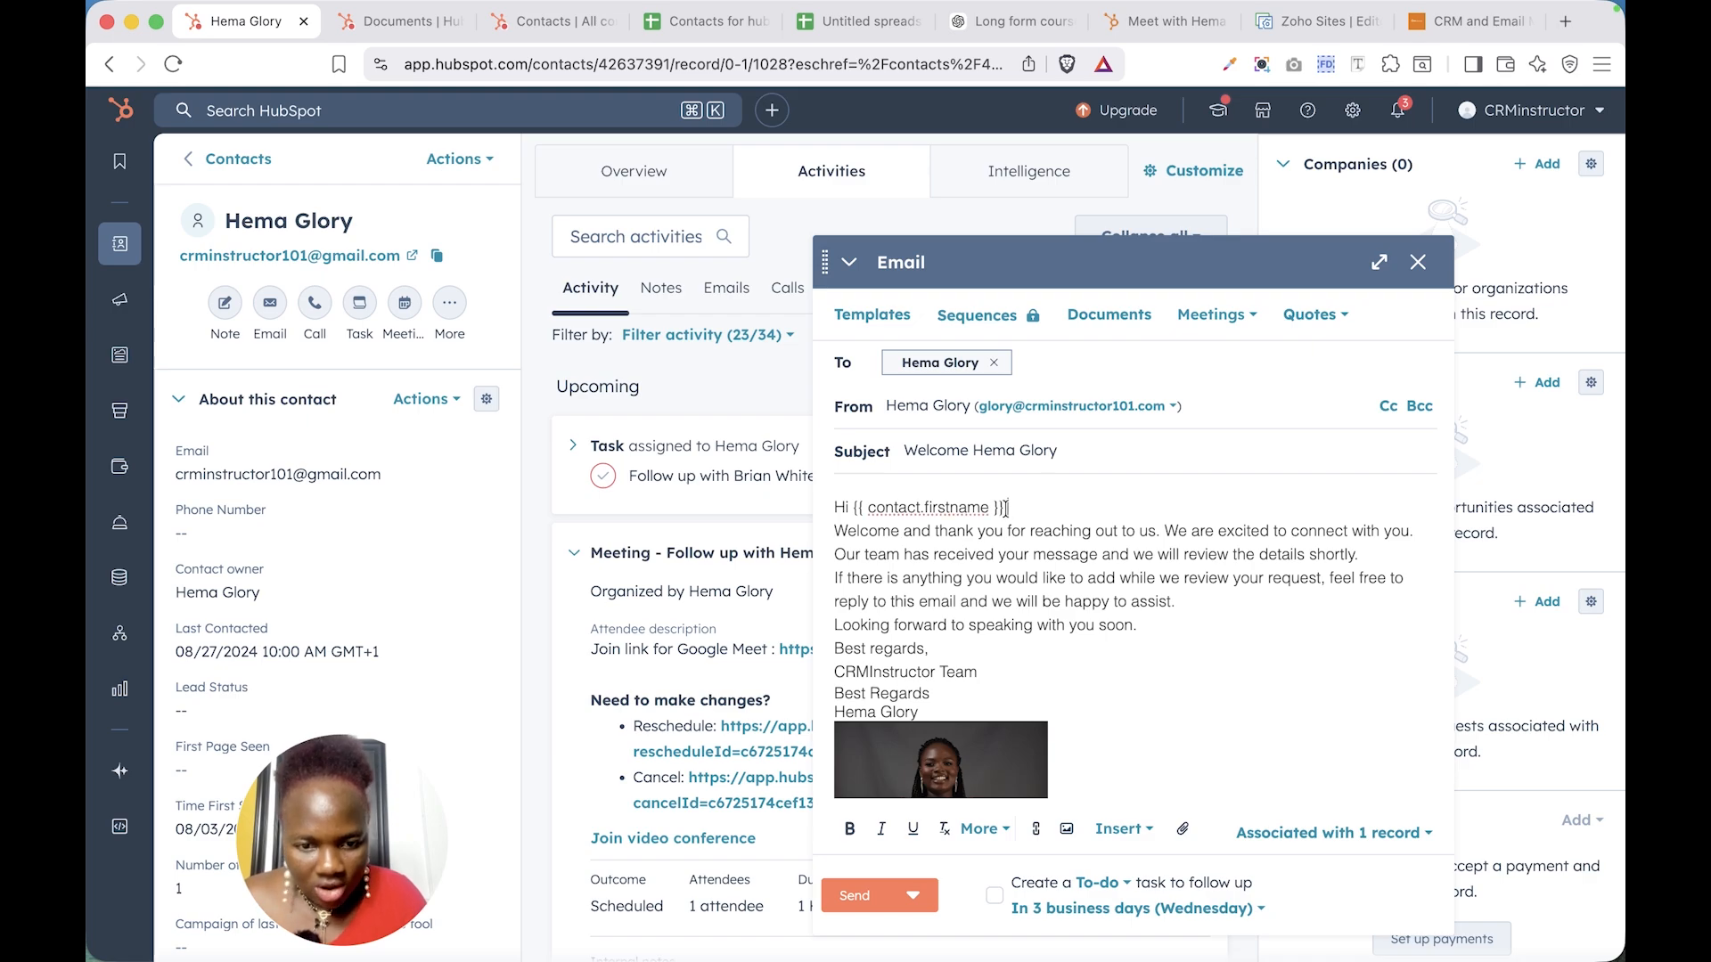
left_click_drag(1005, 506, 852, 506)
key("BackSpace")
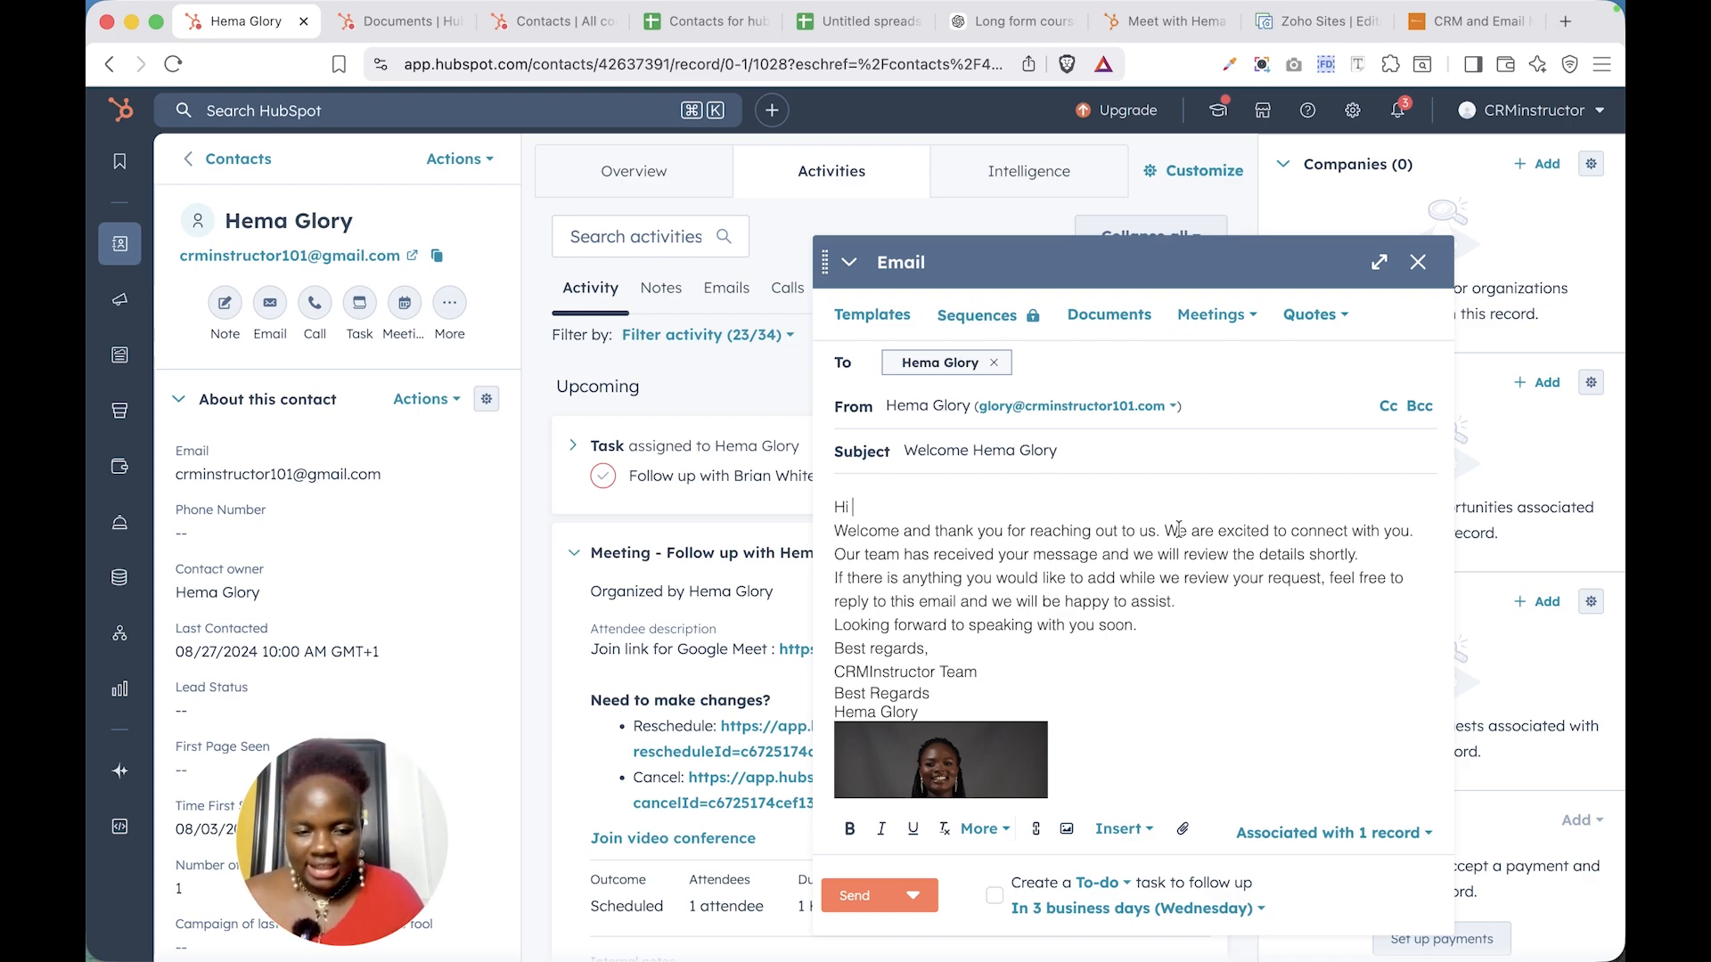
- Split the welcome text into spaced paragraphs and remove the duplicate CRMInstructor Team sign-off
left_click(1163, 531)
key("Return")
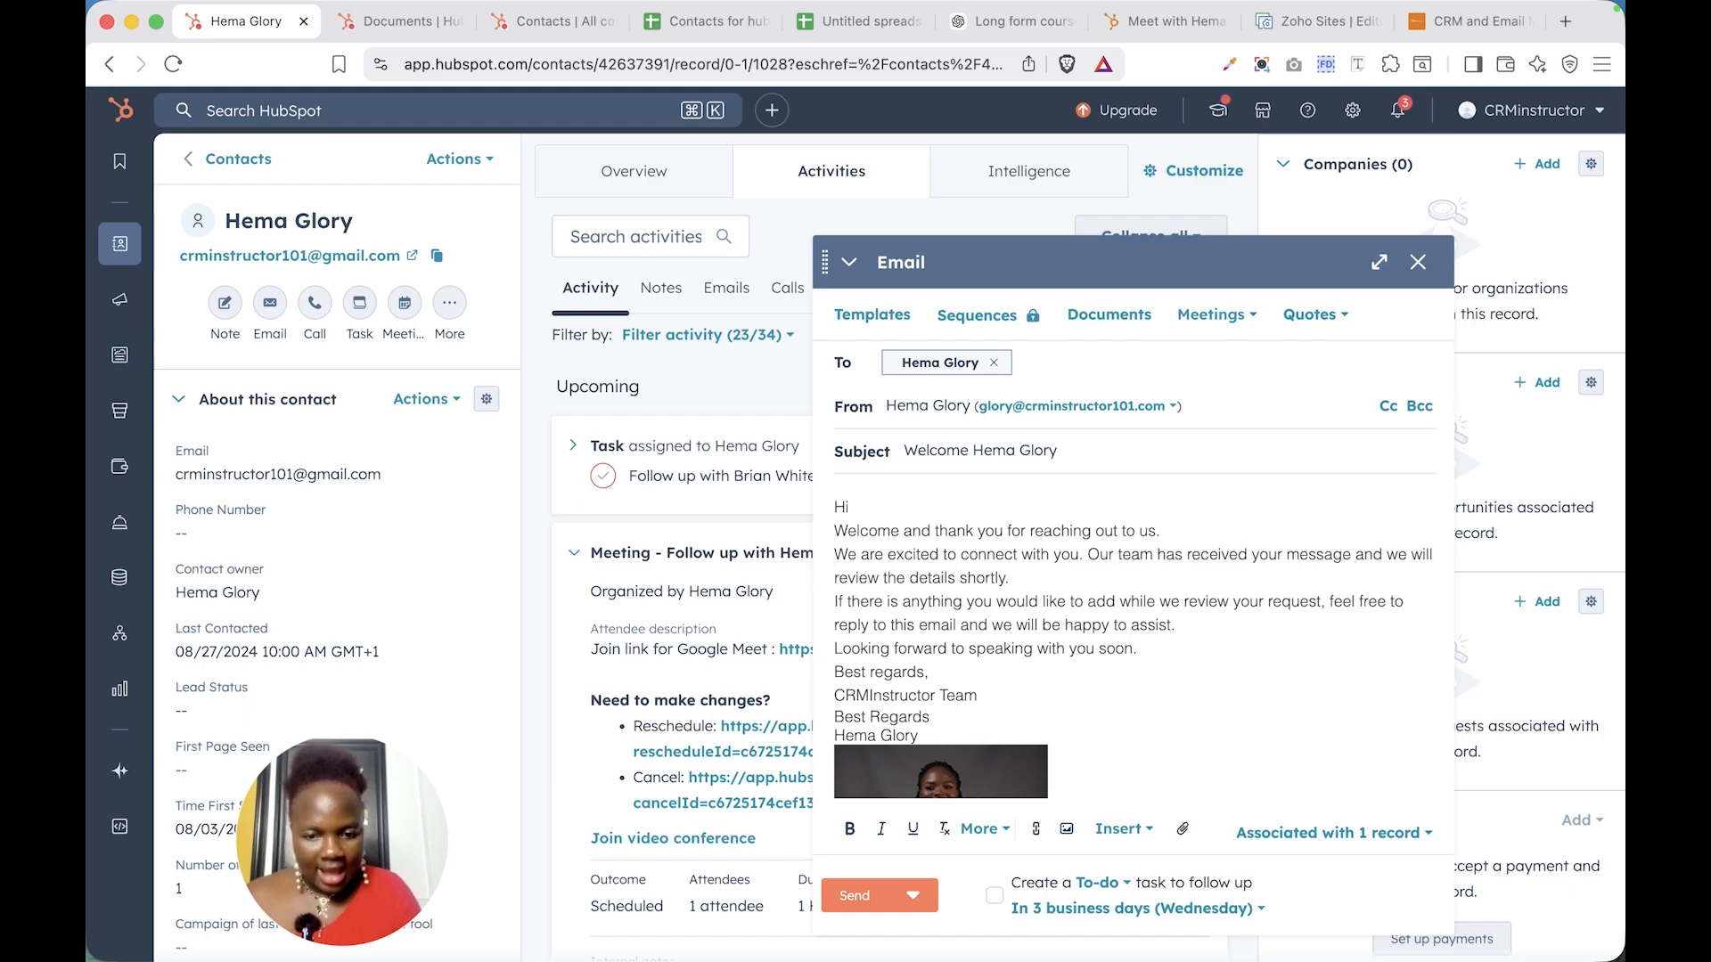
left_click(1074, 579)
key("Return")
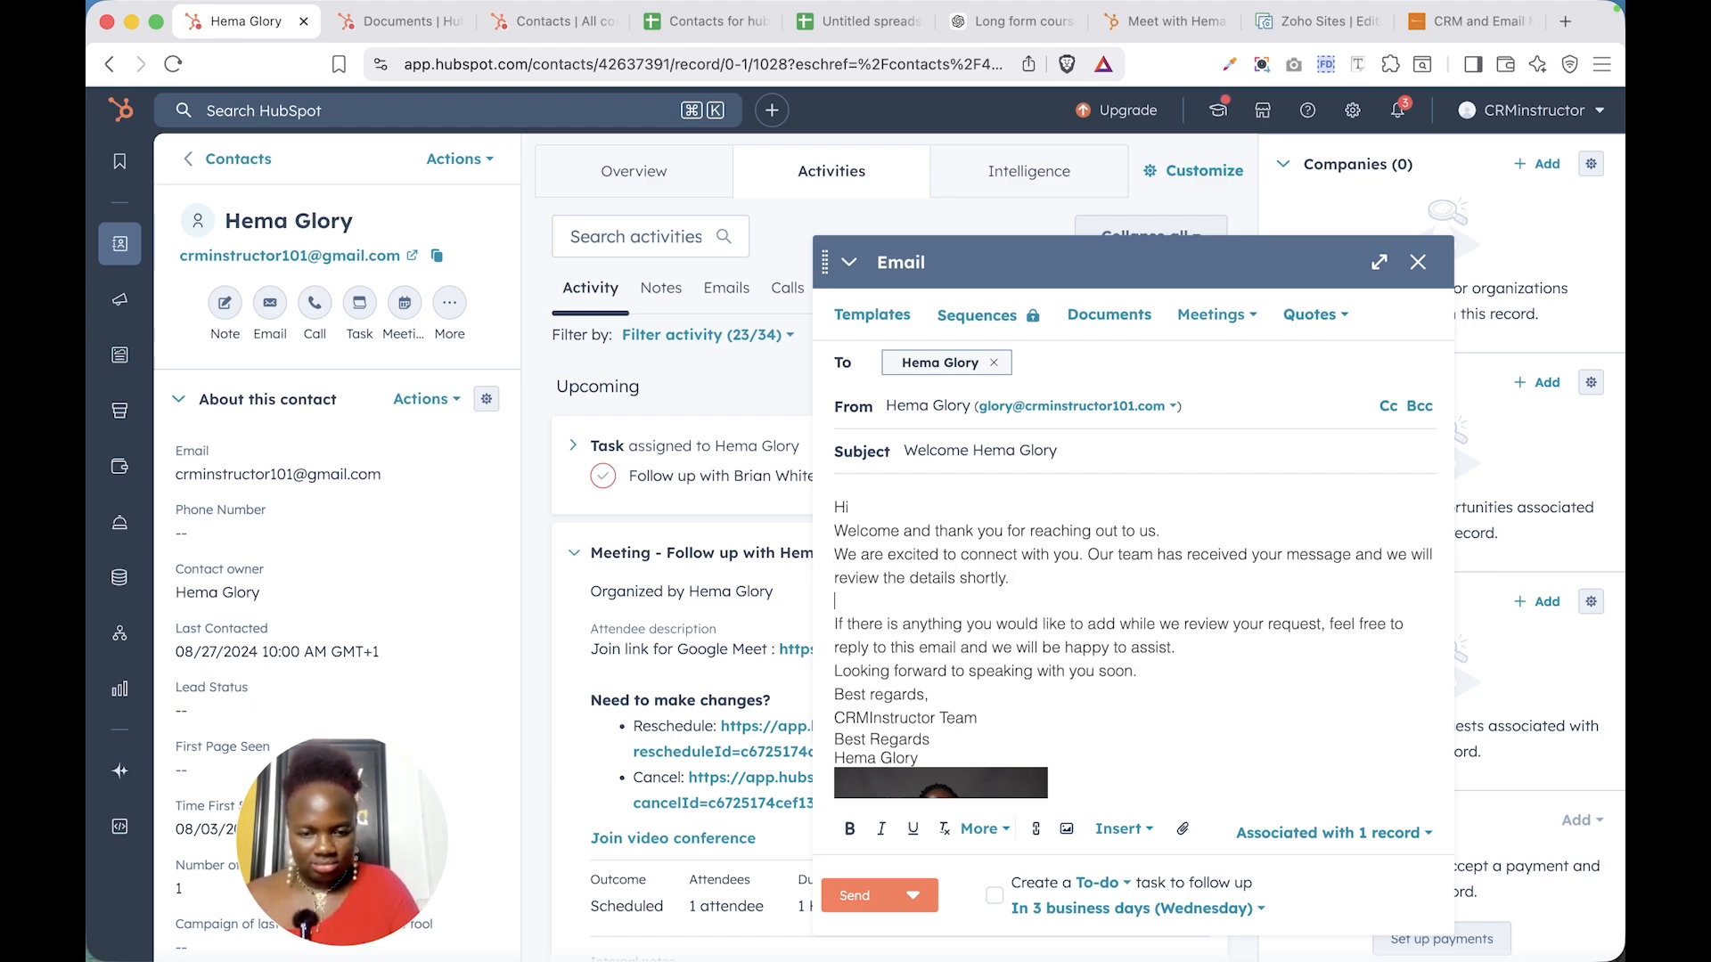
left_click(1164, 531)
key("Return")
key("ctrl+z")
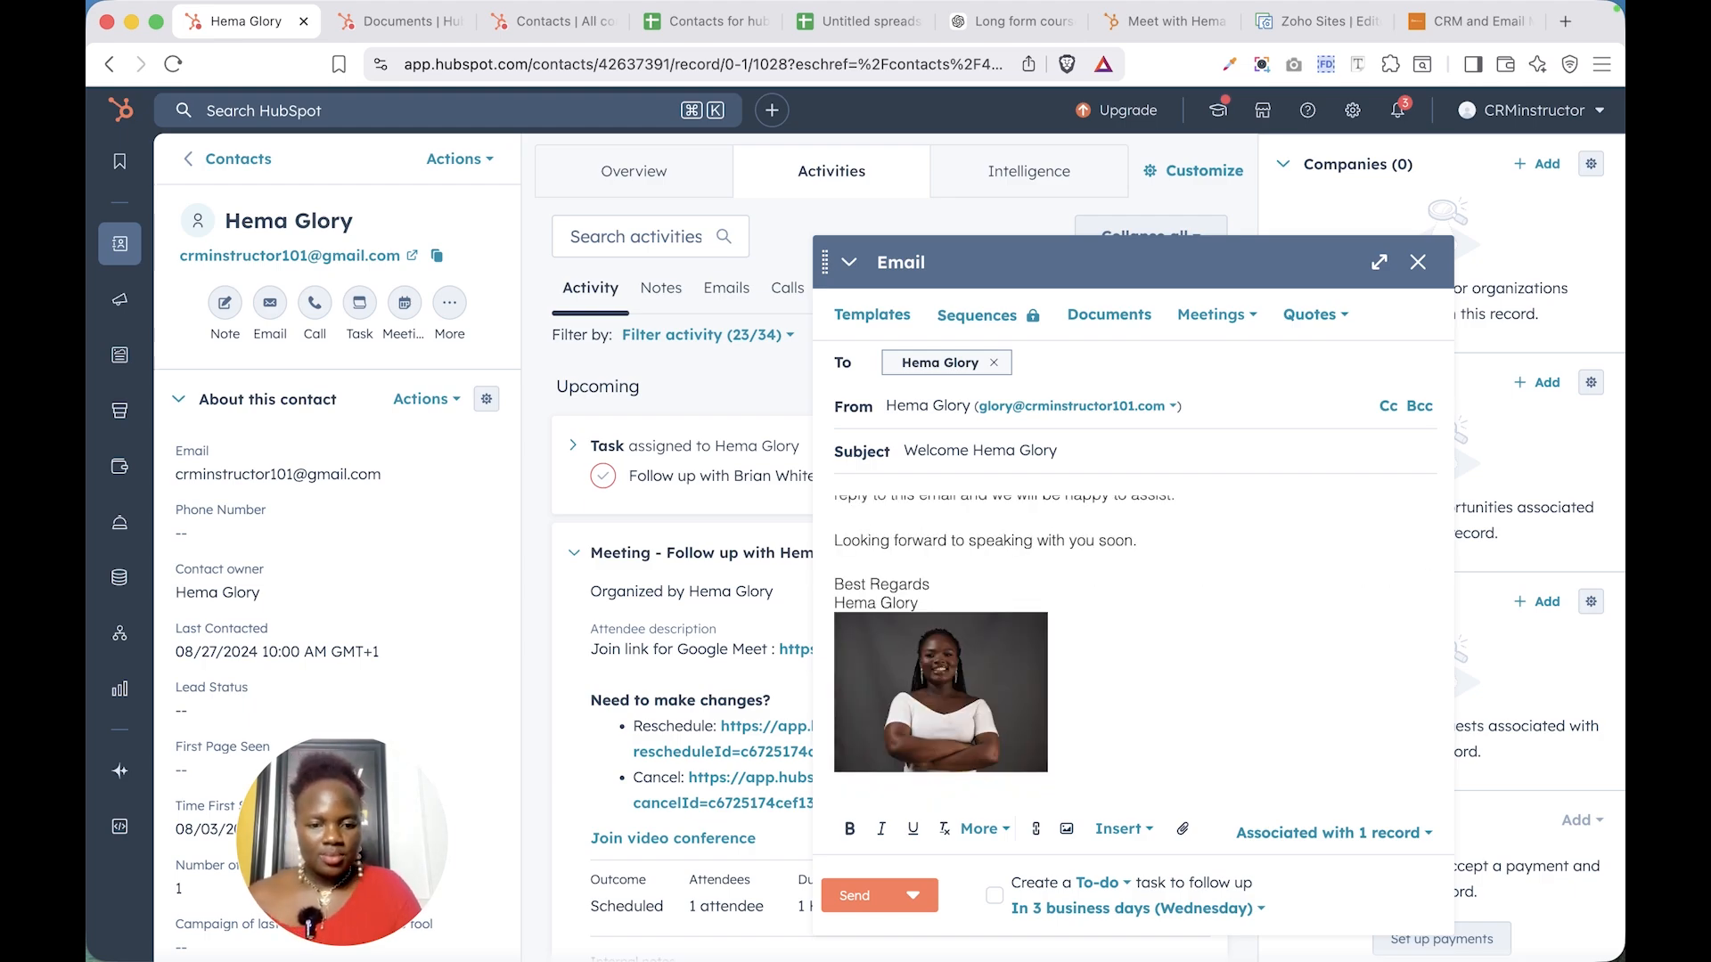
scroll(1162, 679, "up", 3)
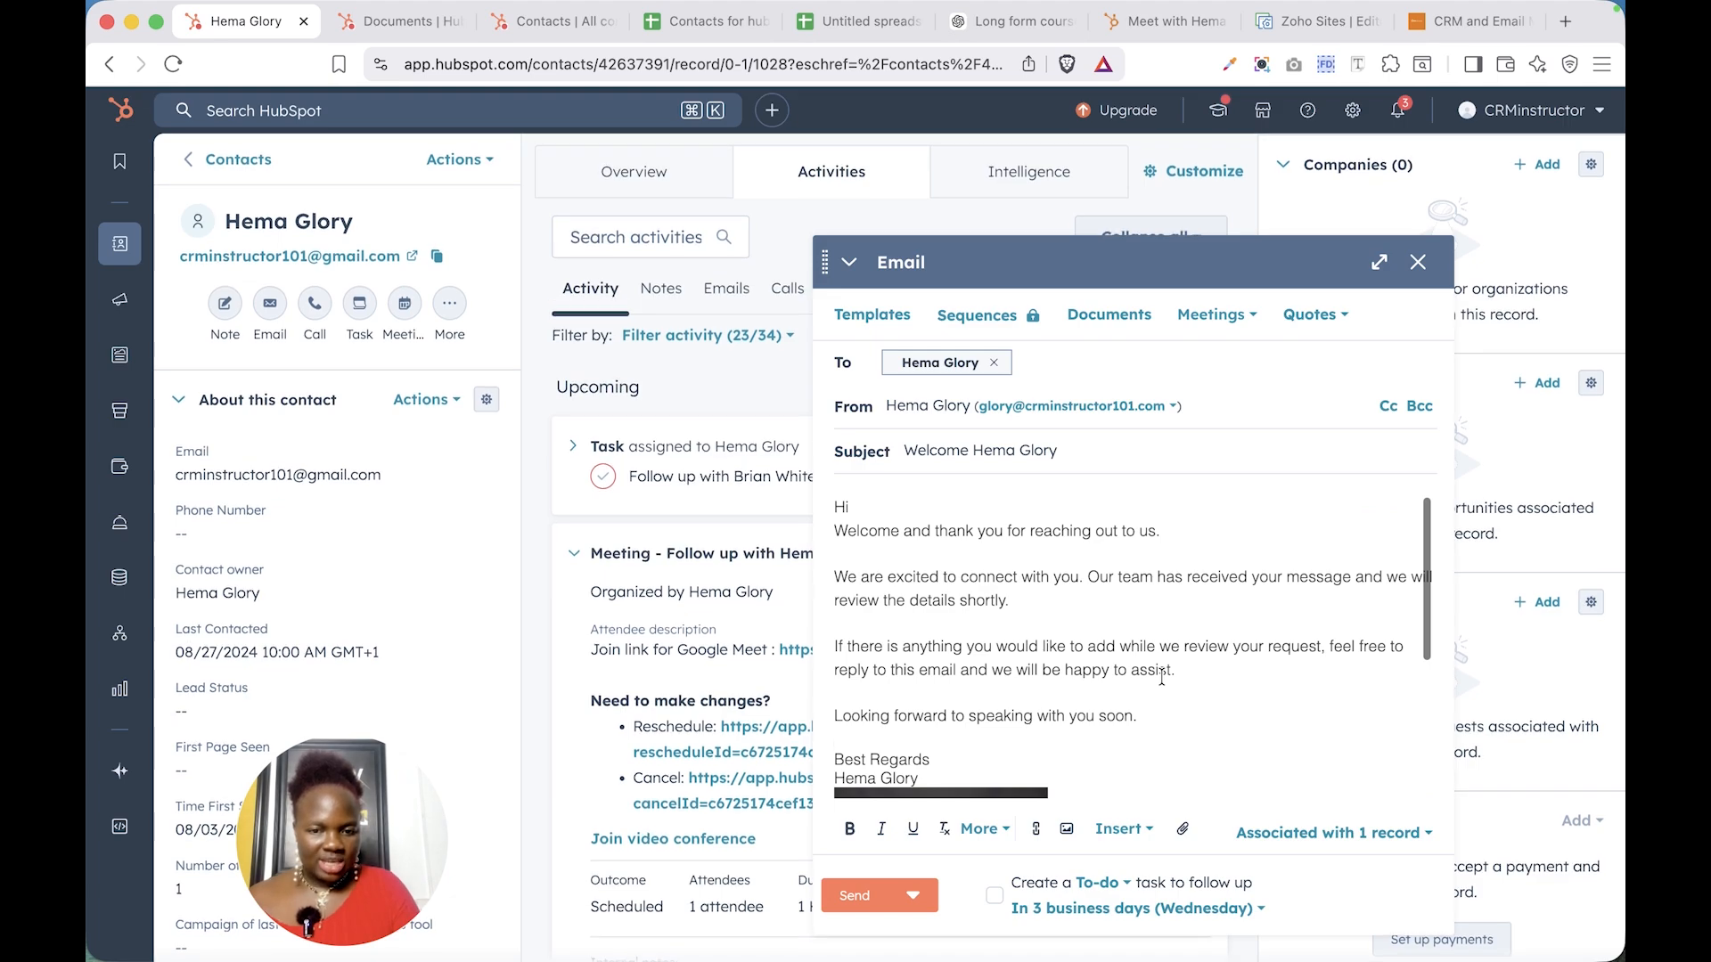
scroll(1162, 679, "down", 1)
scroll(1162, 679, "up", 1)
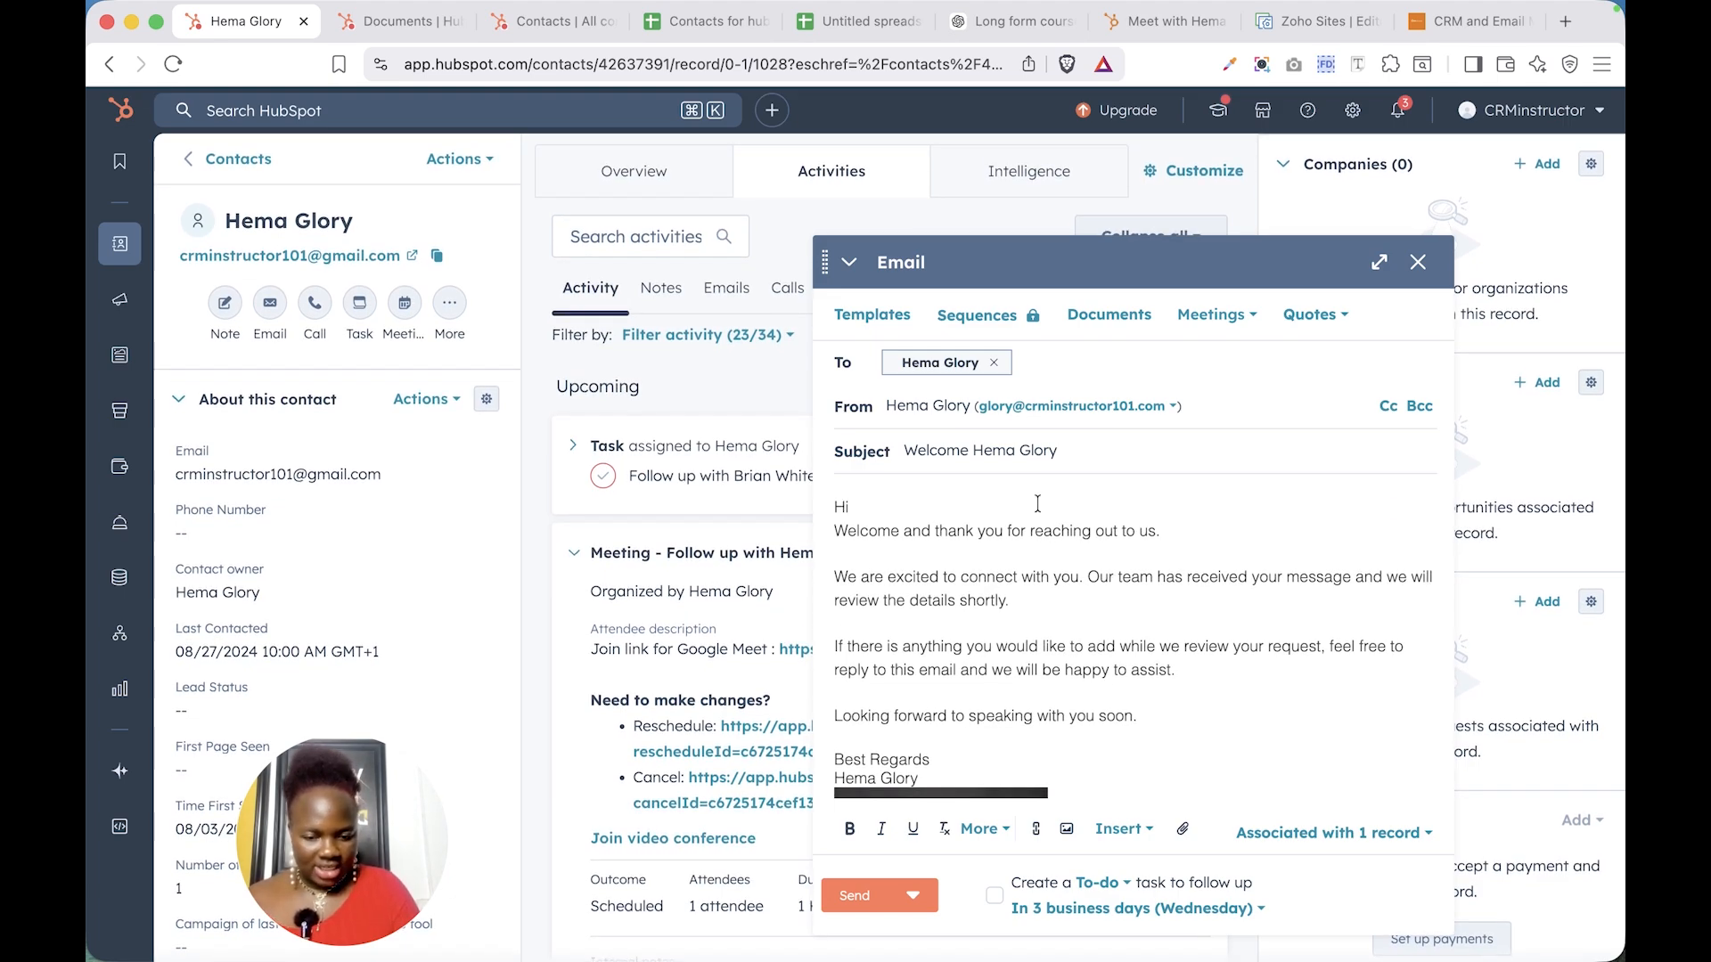
- Expand the composer to full screen, check the signature editor unchanged, and show the saved templates
left_click(1376, 277)
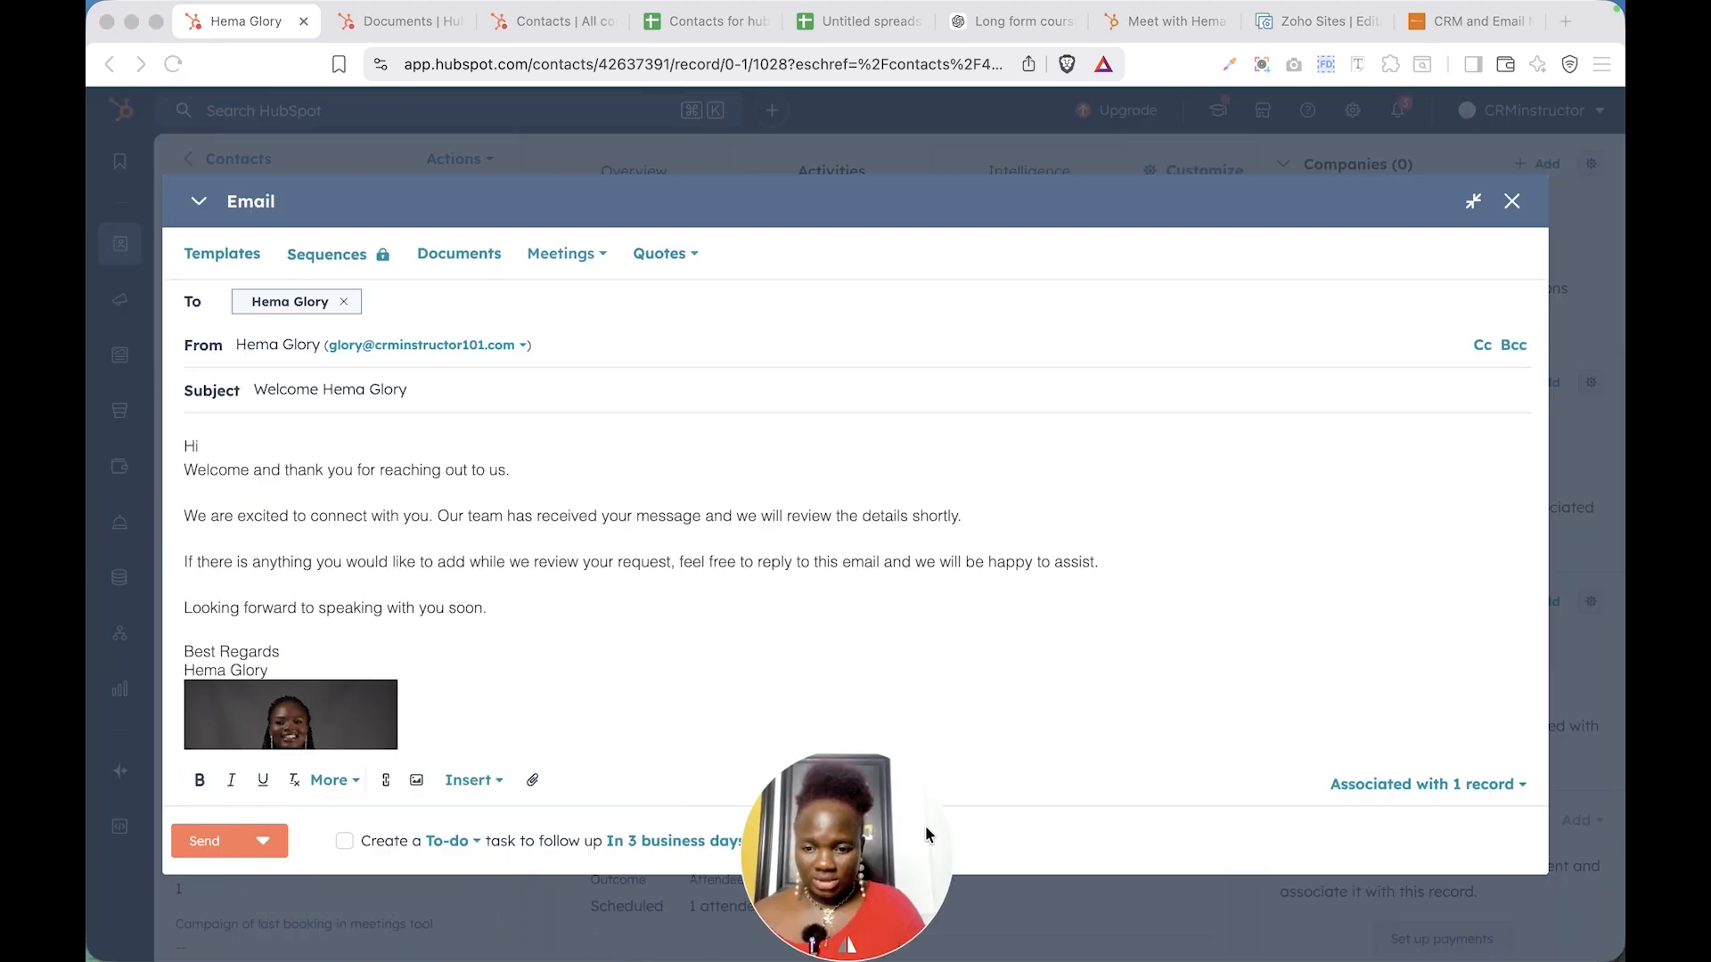
left_click(473, 780)
left_click(572, 484)
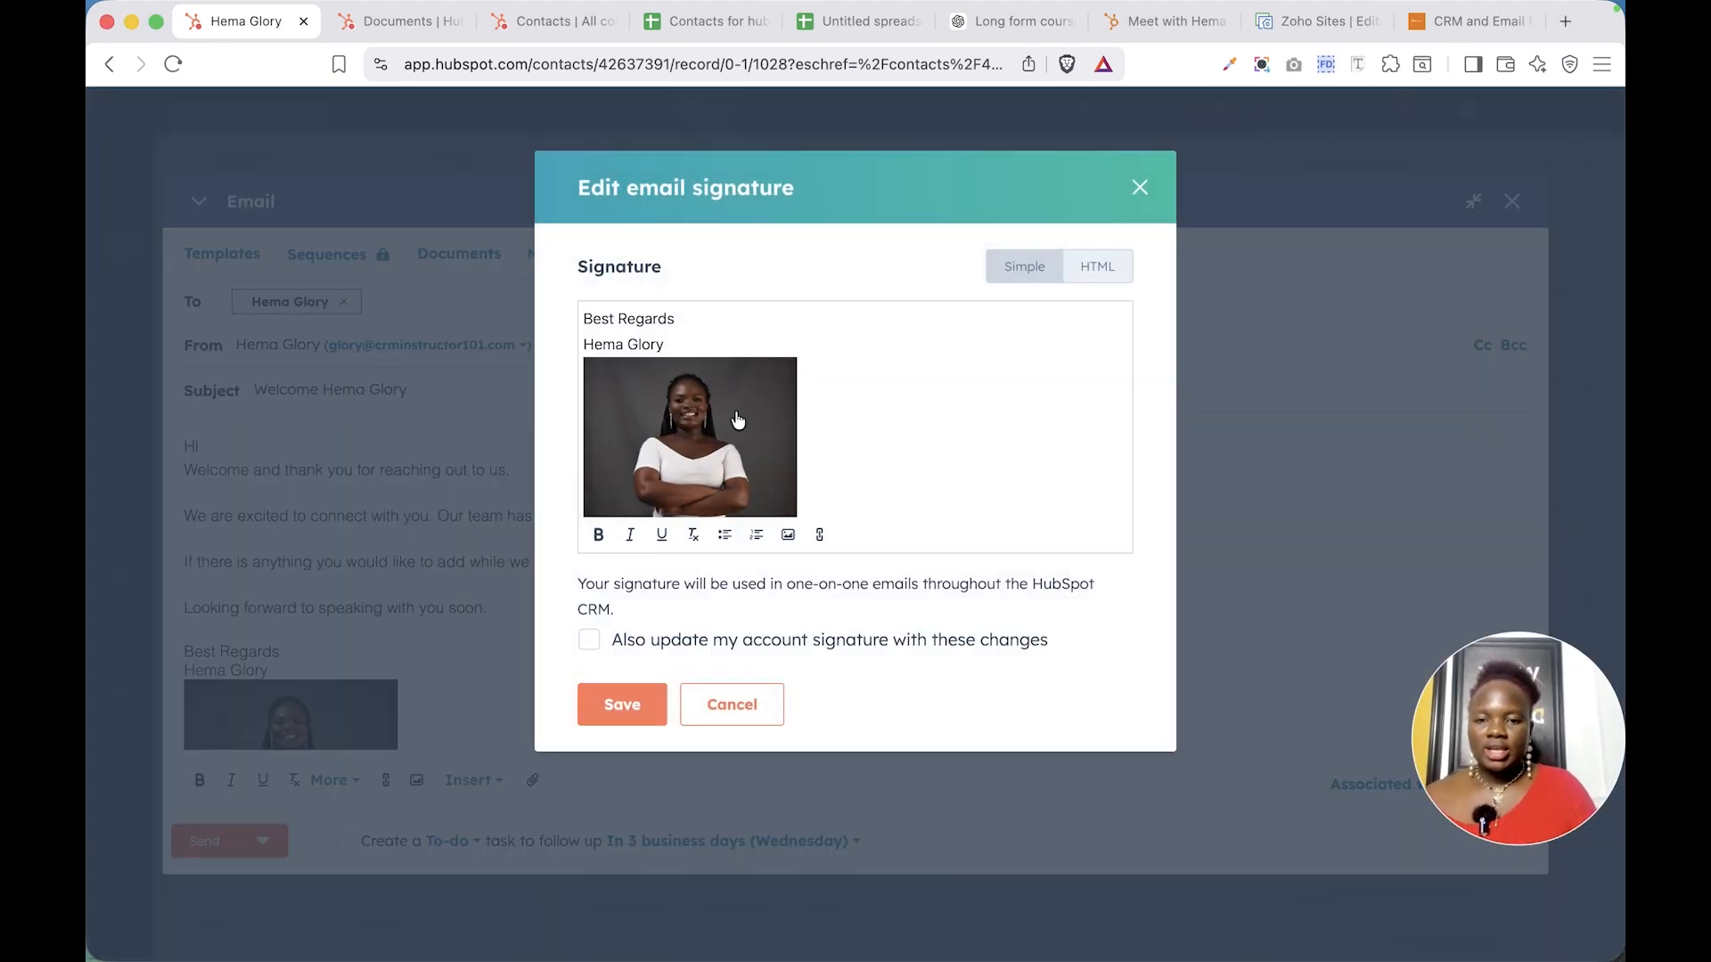
left_click(1139, 188)
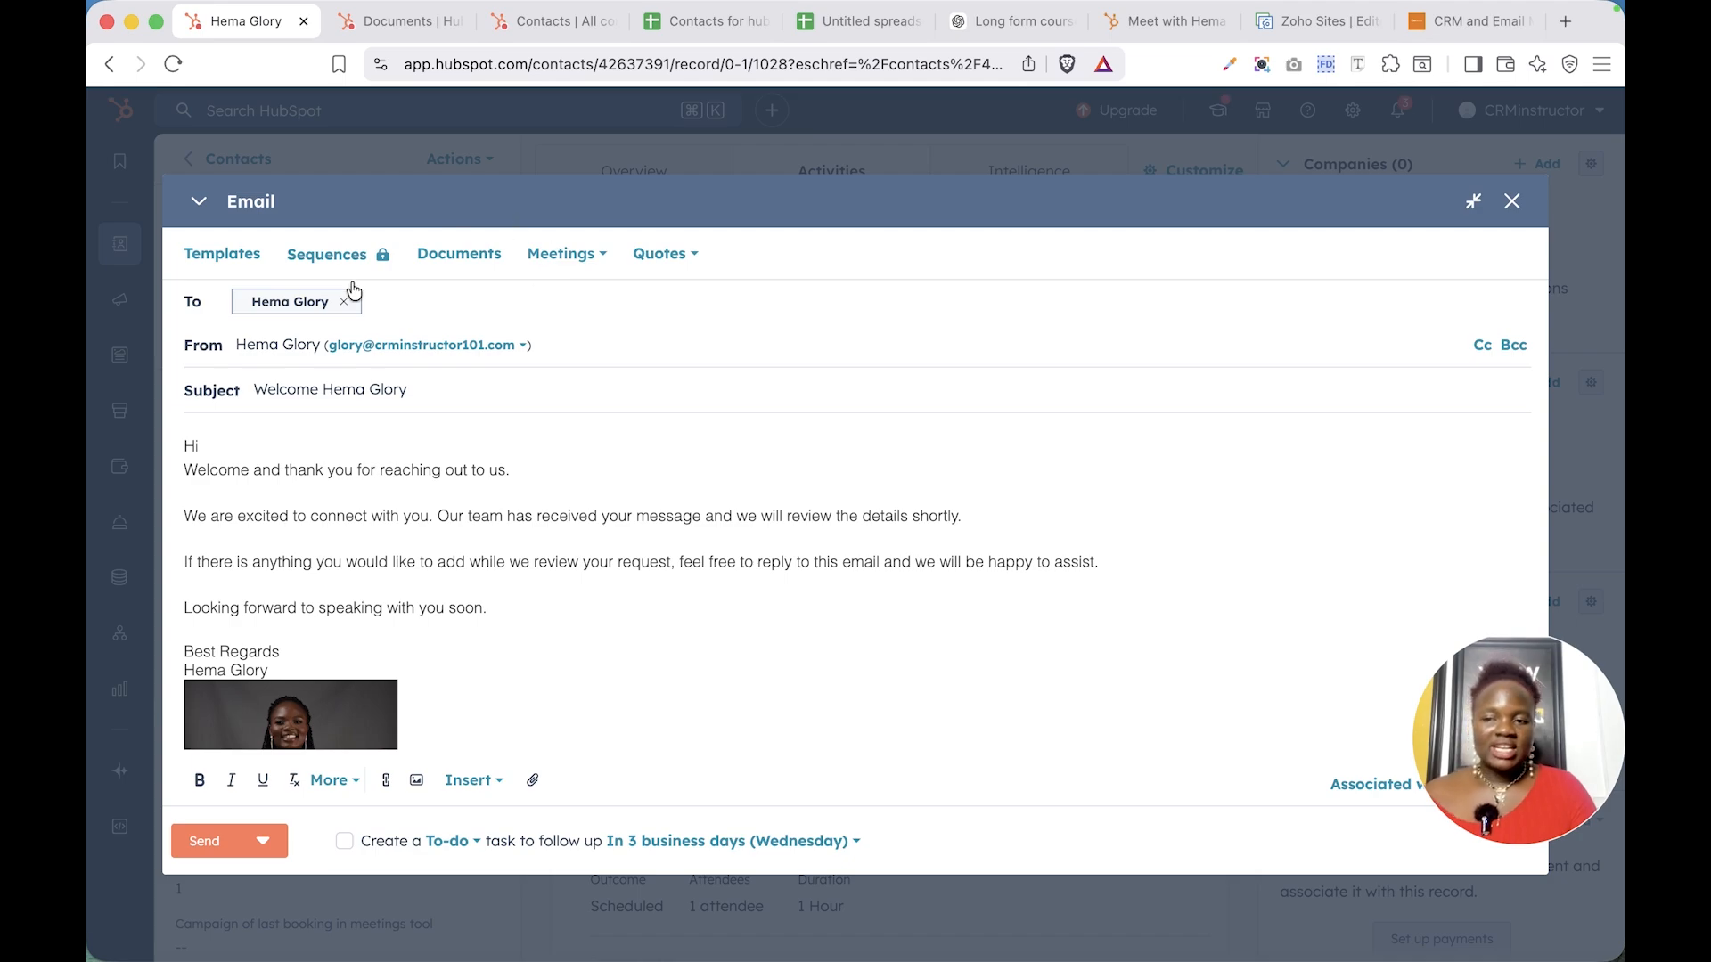
left_click(225, 256)
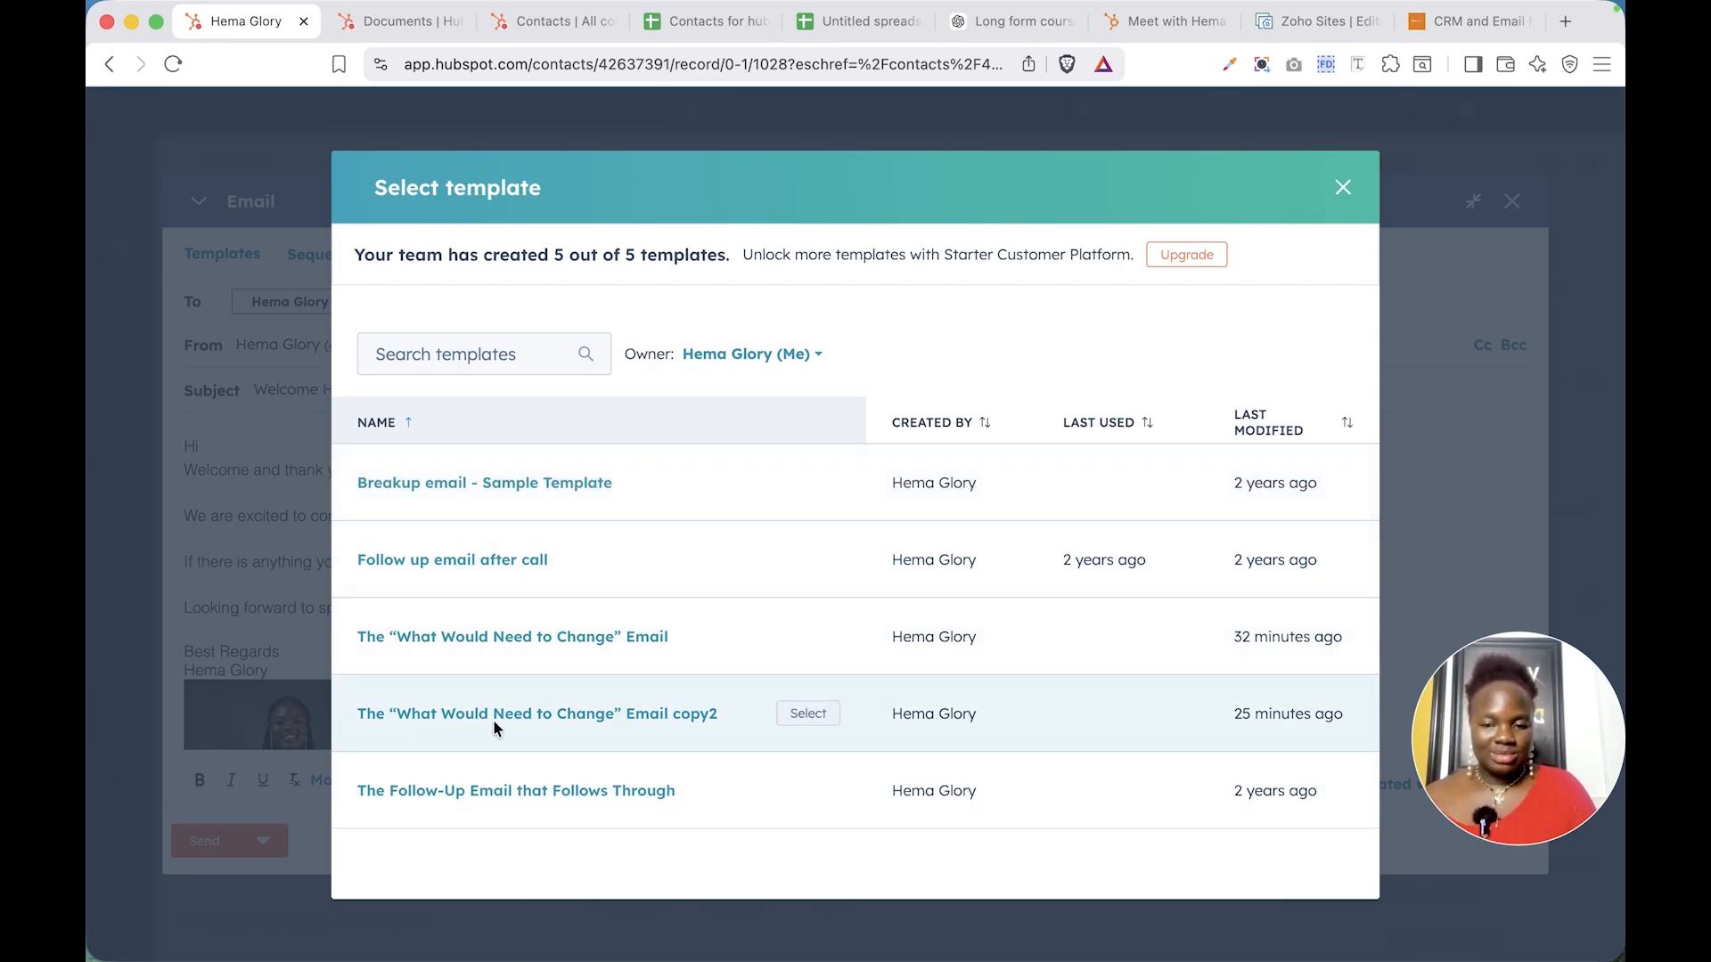
- Select the 'What Would Need to Change' Email copy2 template, replacing the subject and body opening
left_click(808, 717)
scroll(575, 588, "down", 2)
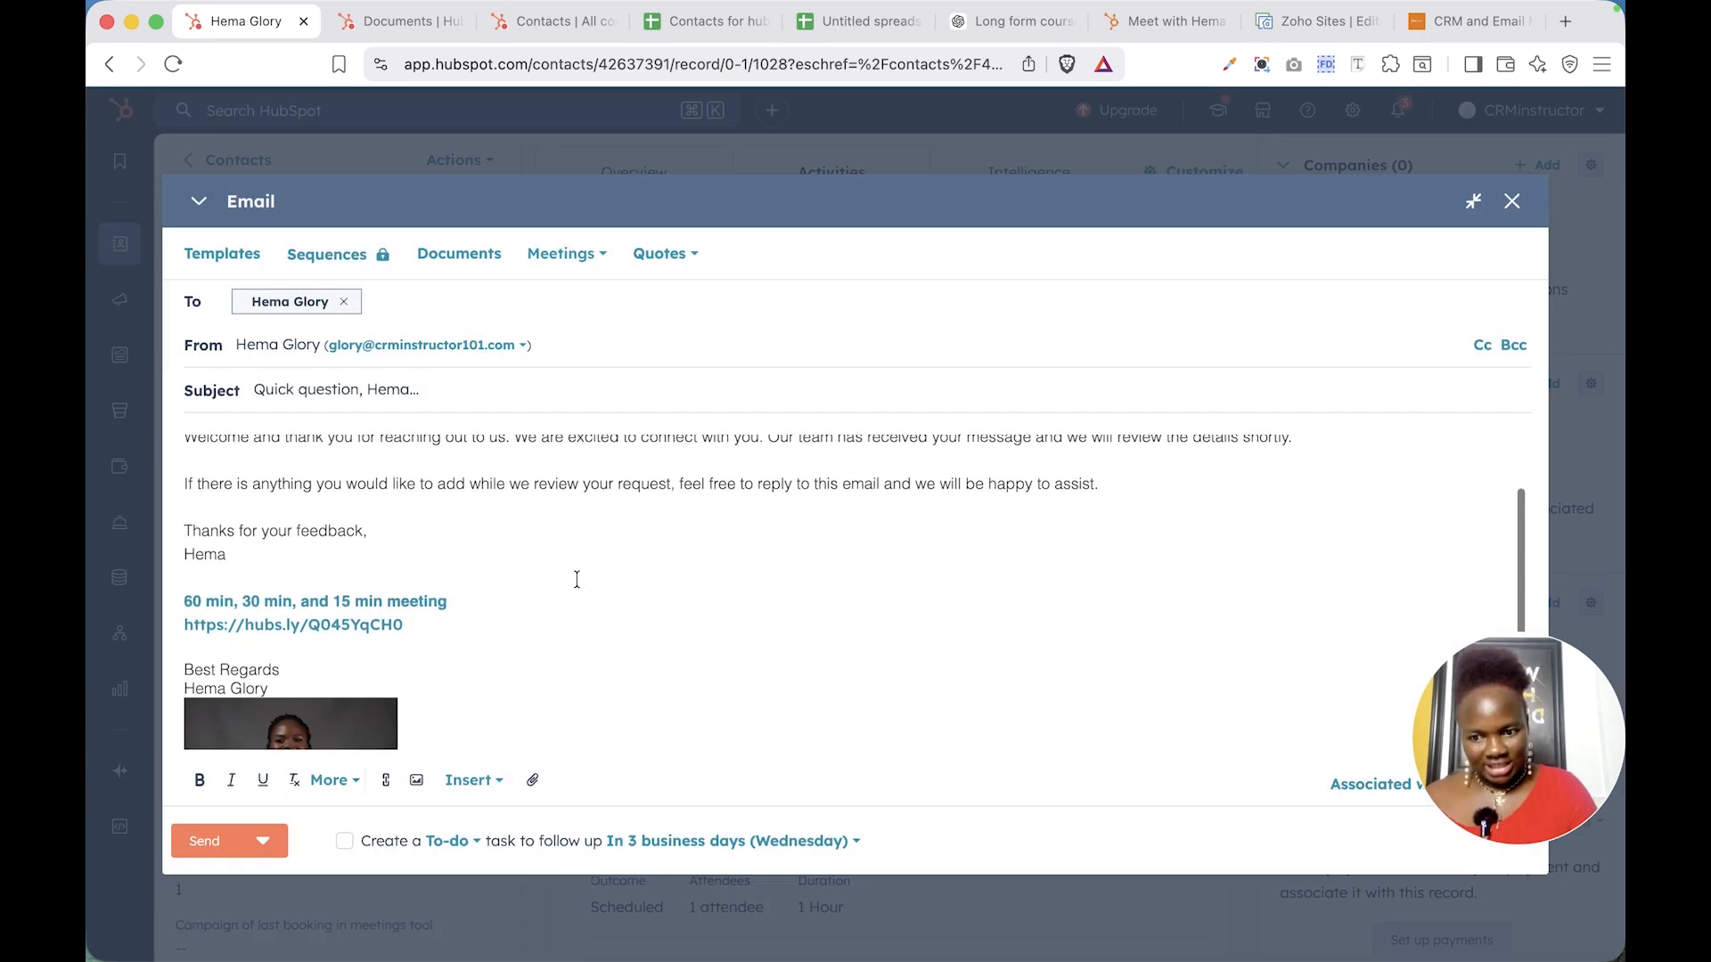
scroll(577, 579, "up", 3)
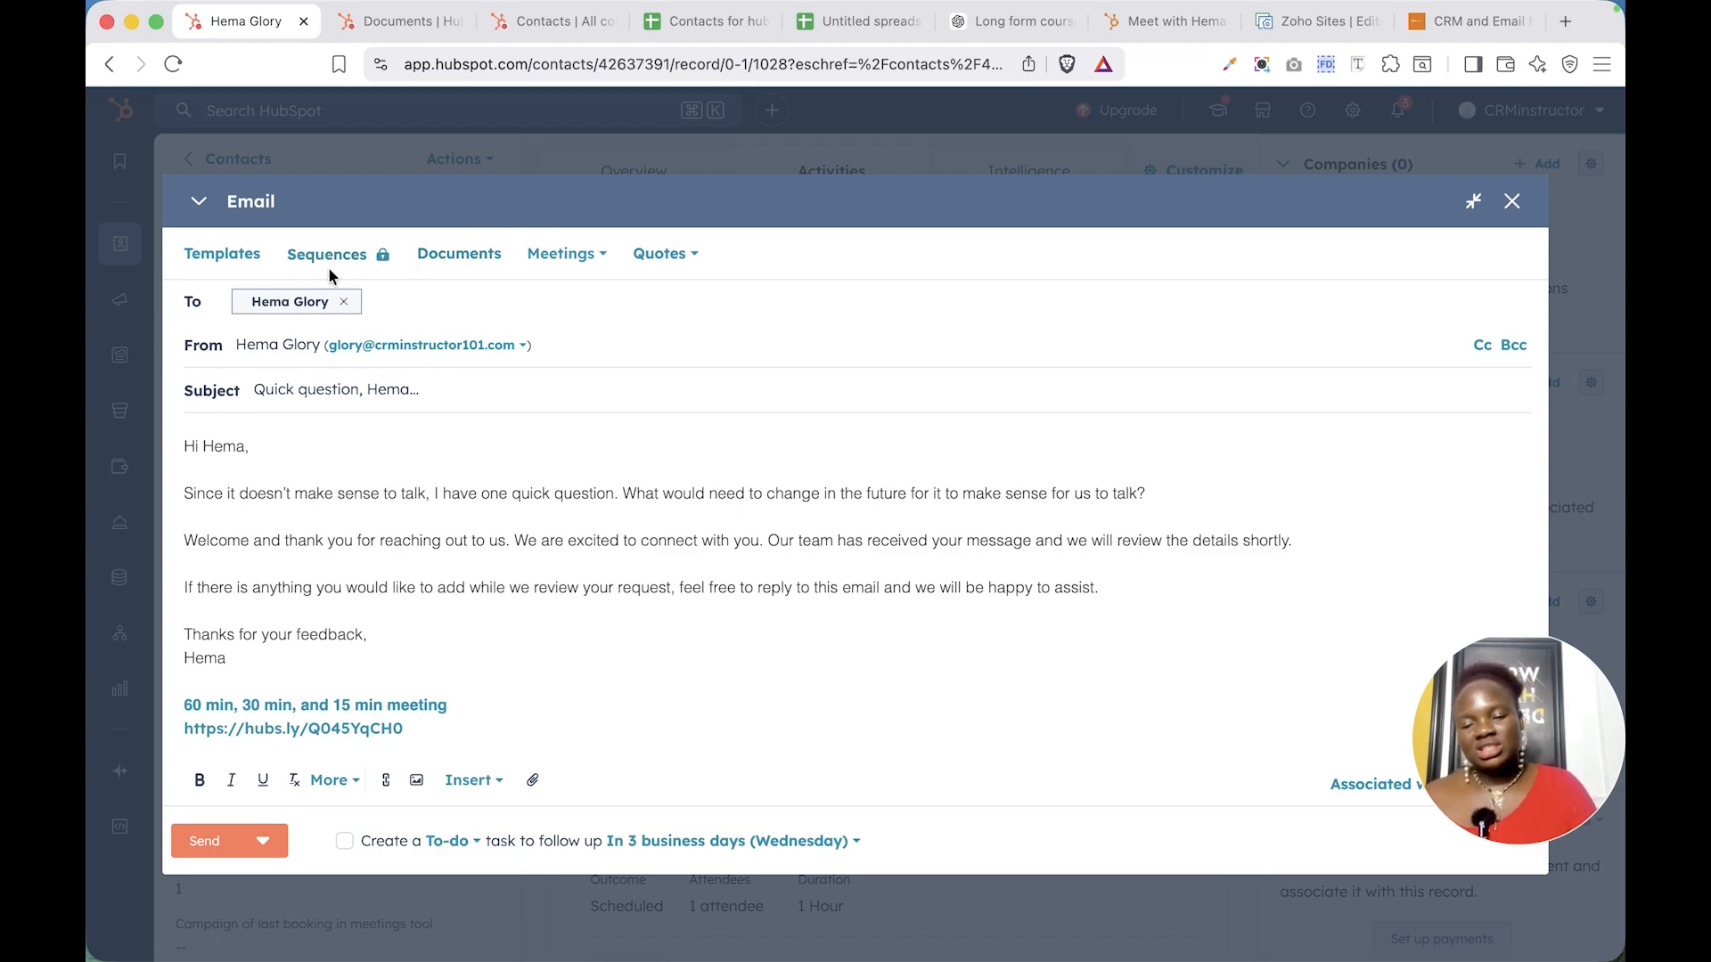
left_click(456, 256)
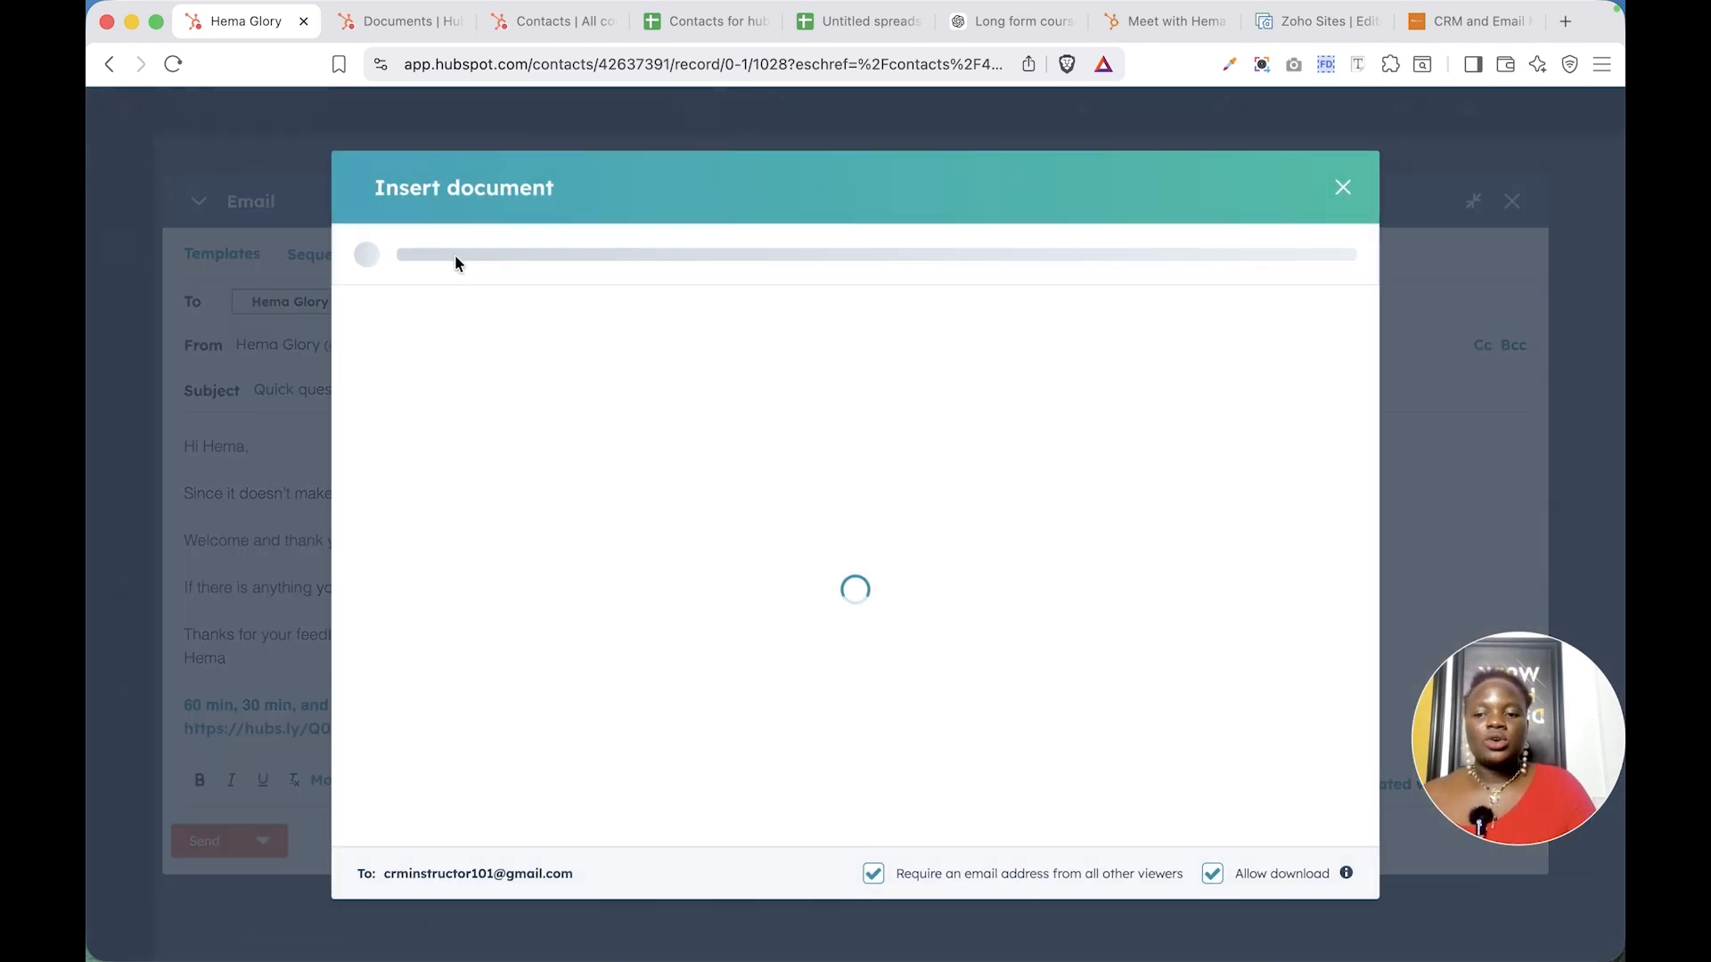
left_click(1350, 190)
left_click(592, 271)
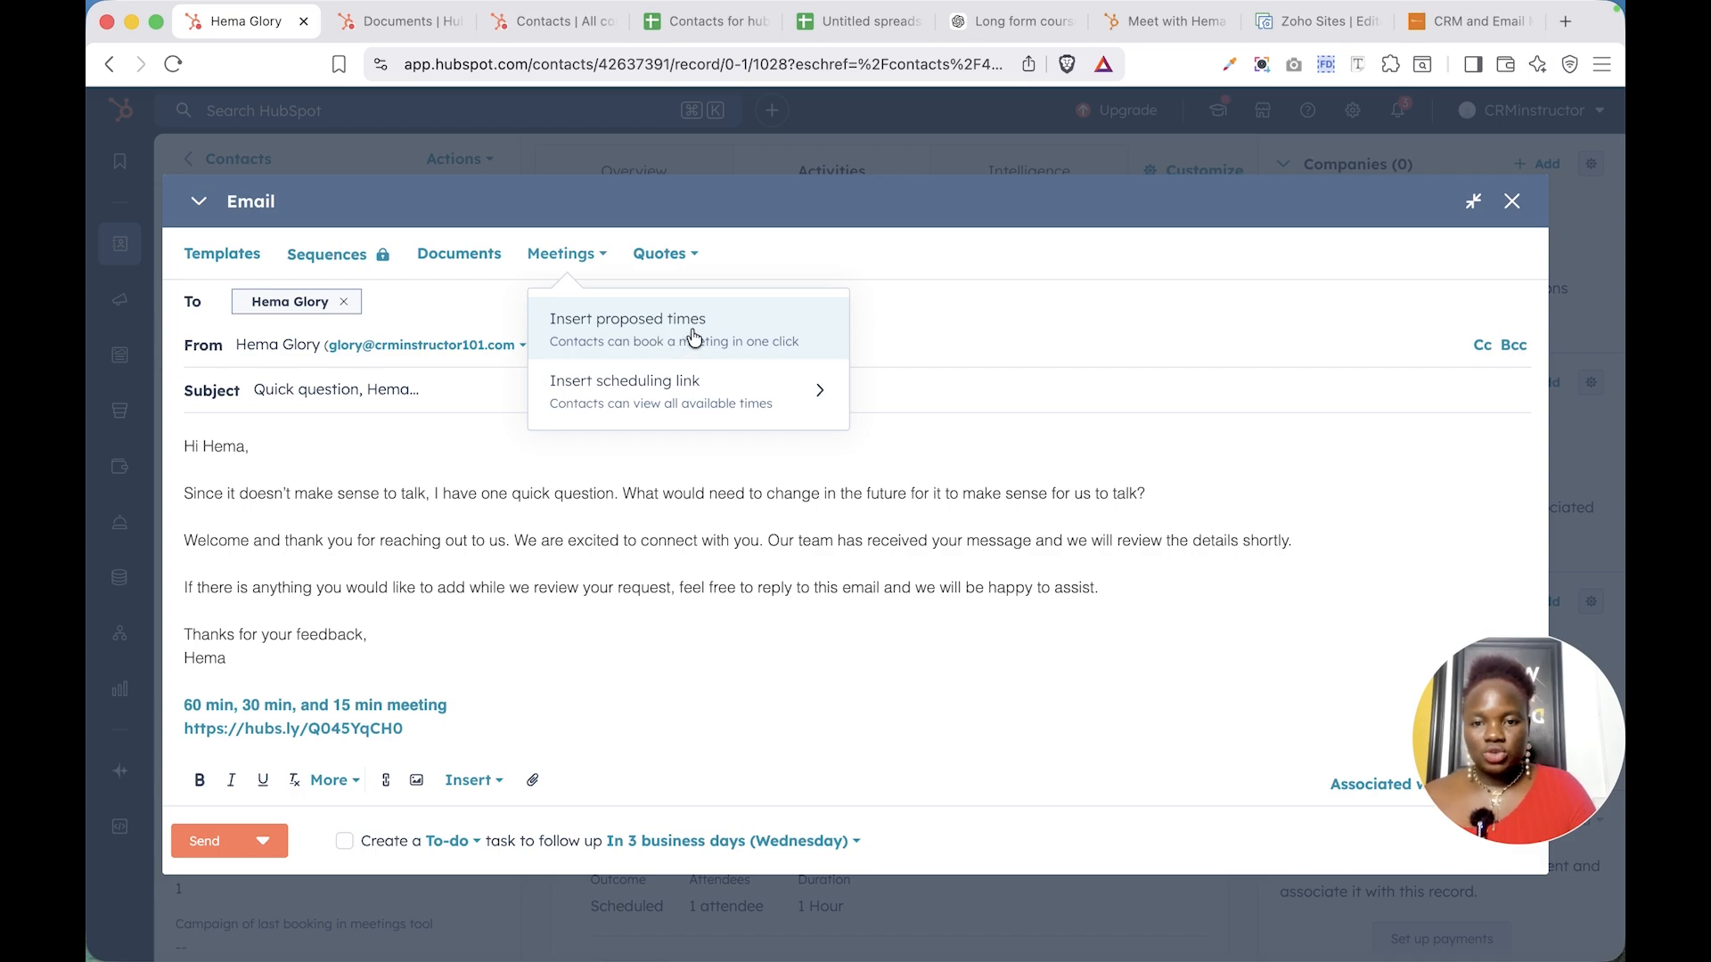
left_click(651, 259)
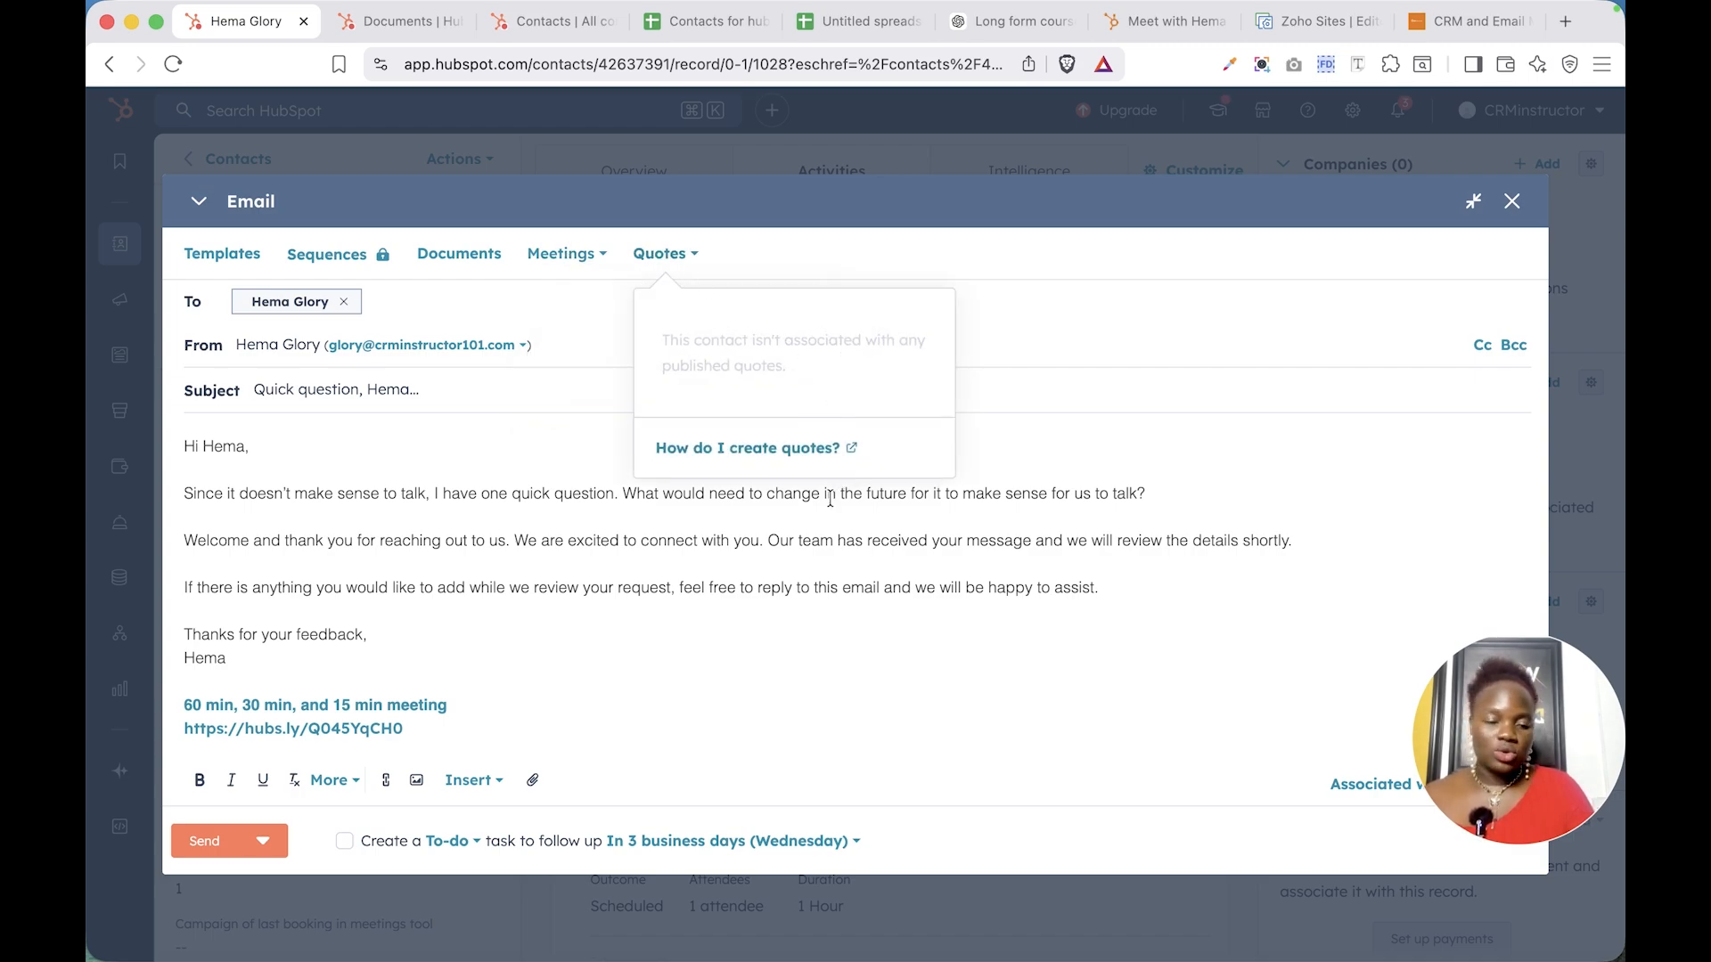
left_click(883, 630)
scroll(883, 630, "down", 3)
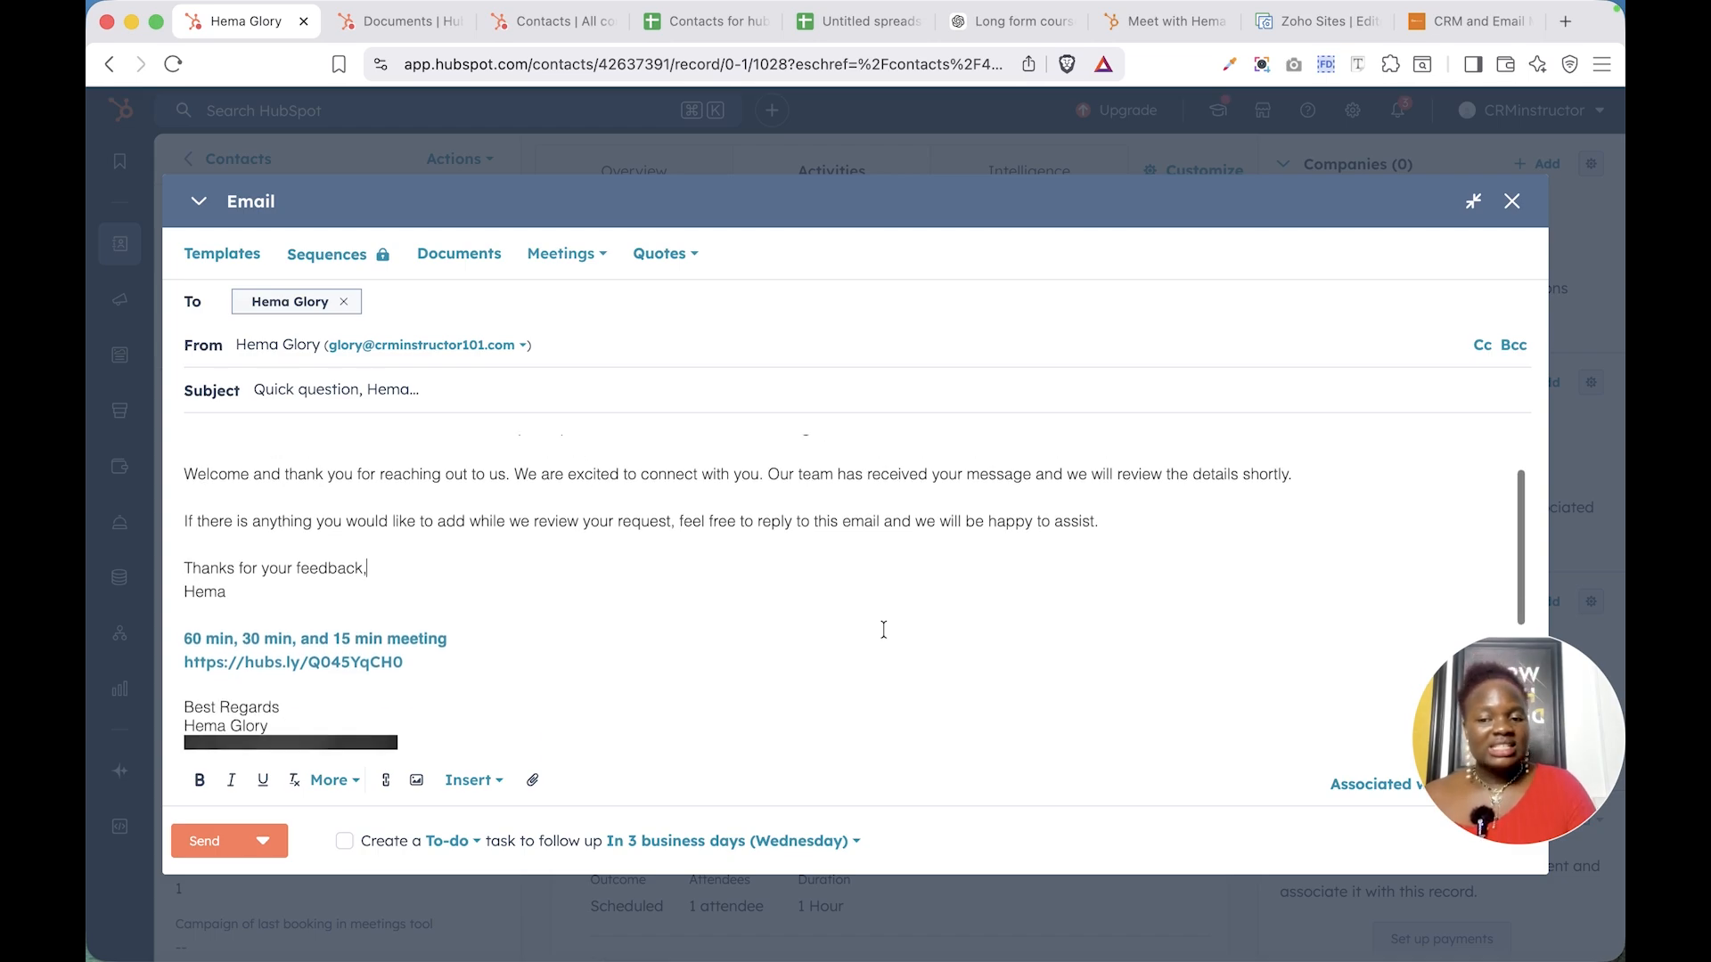
scroll(883, 630, "down", 2)
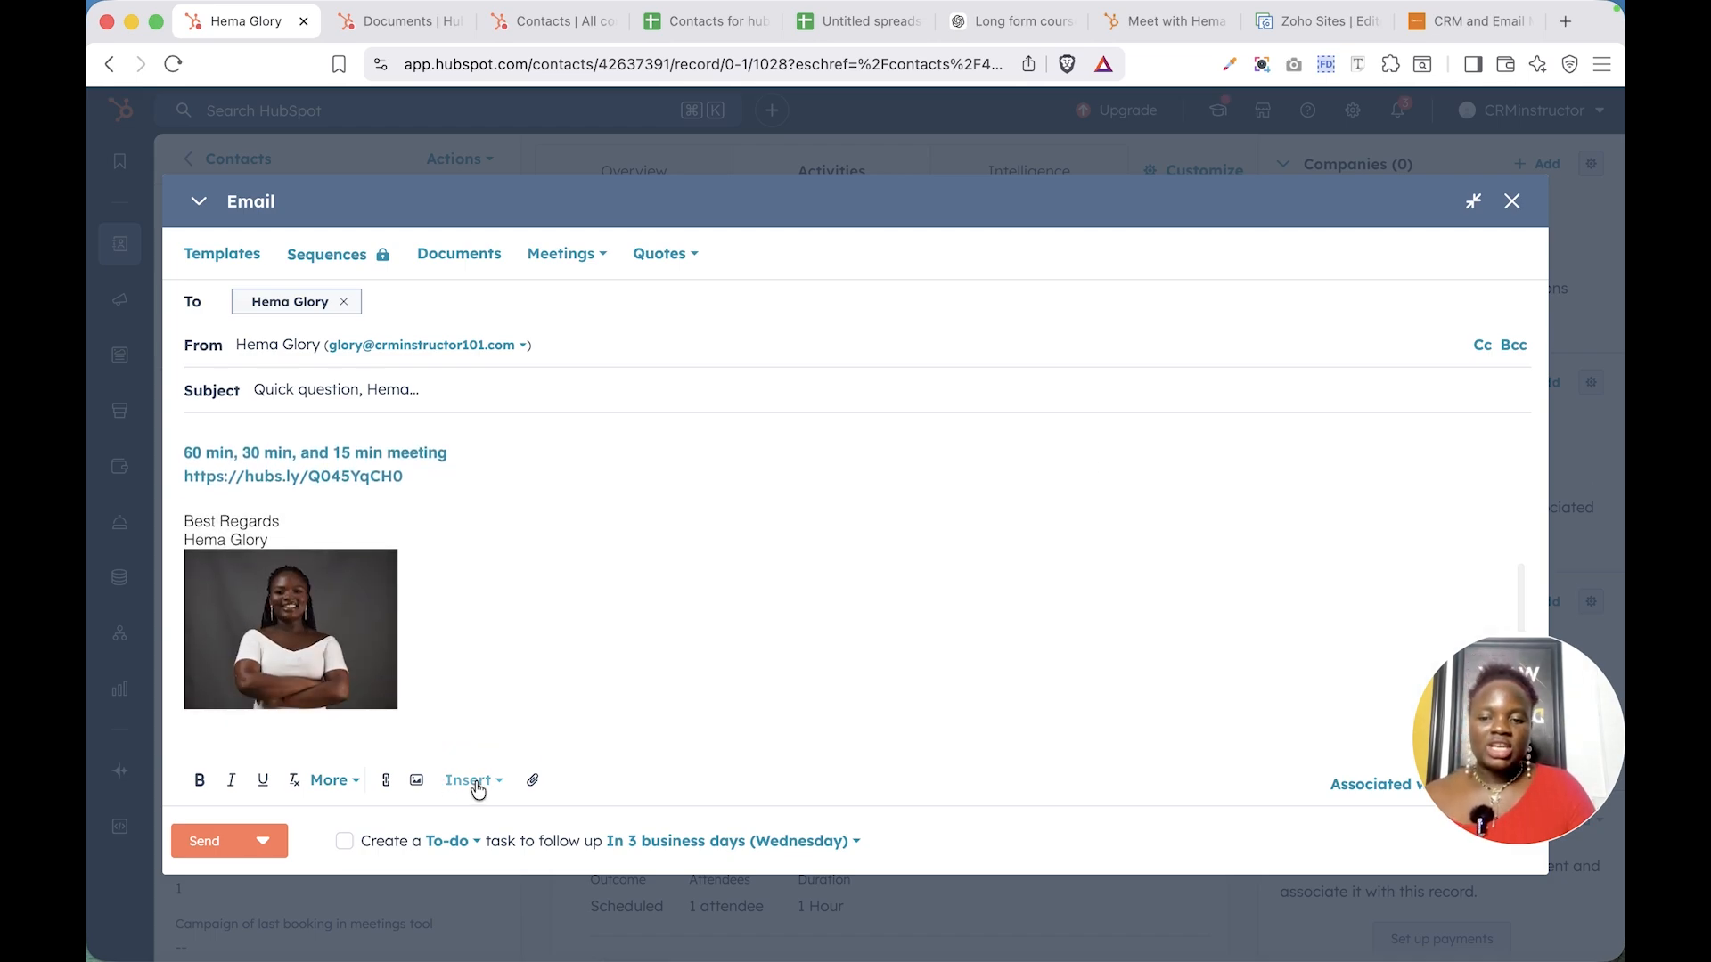
left_click(473, 781)
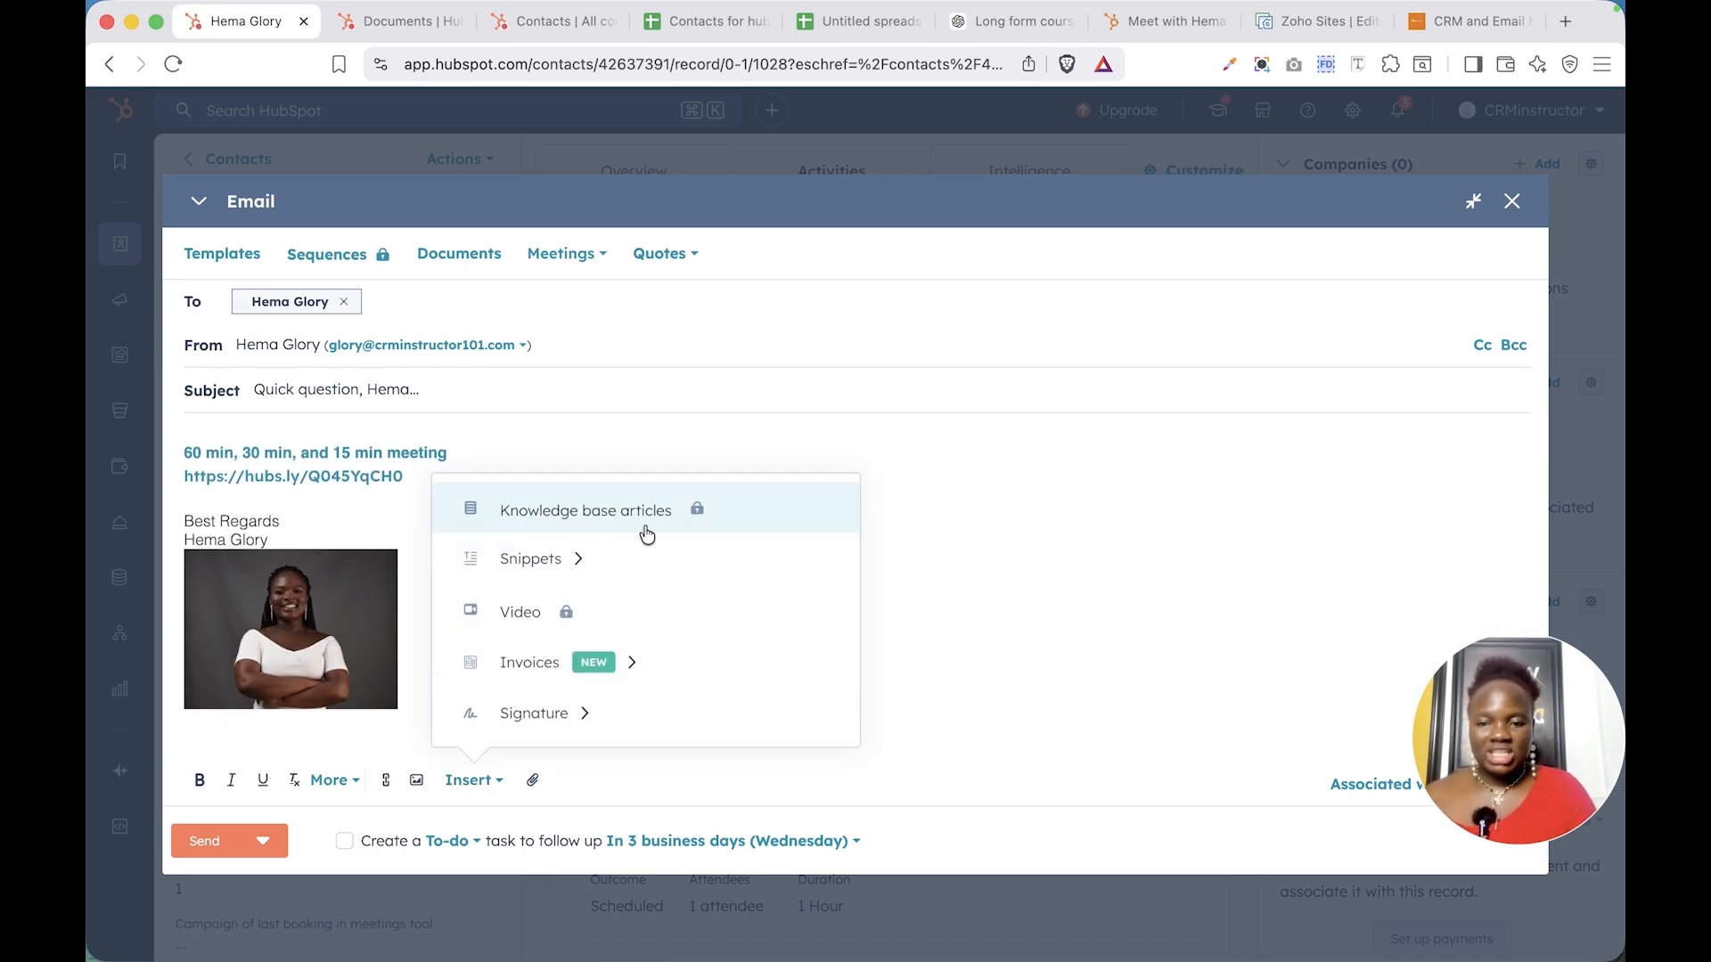
left_click(595, 579)
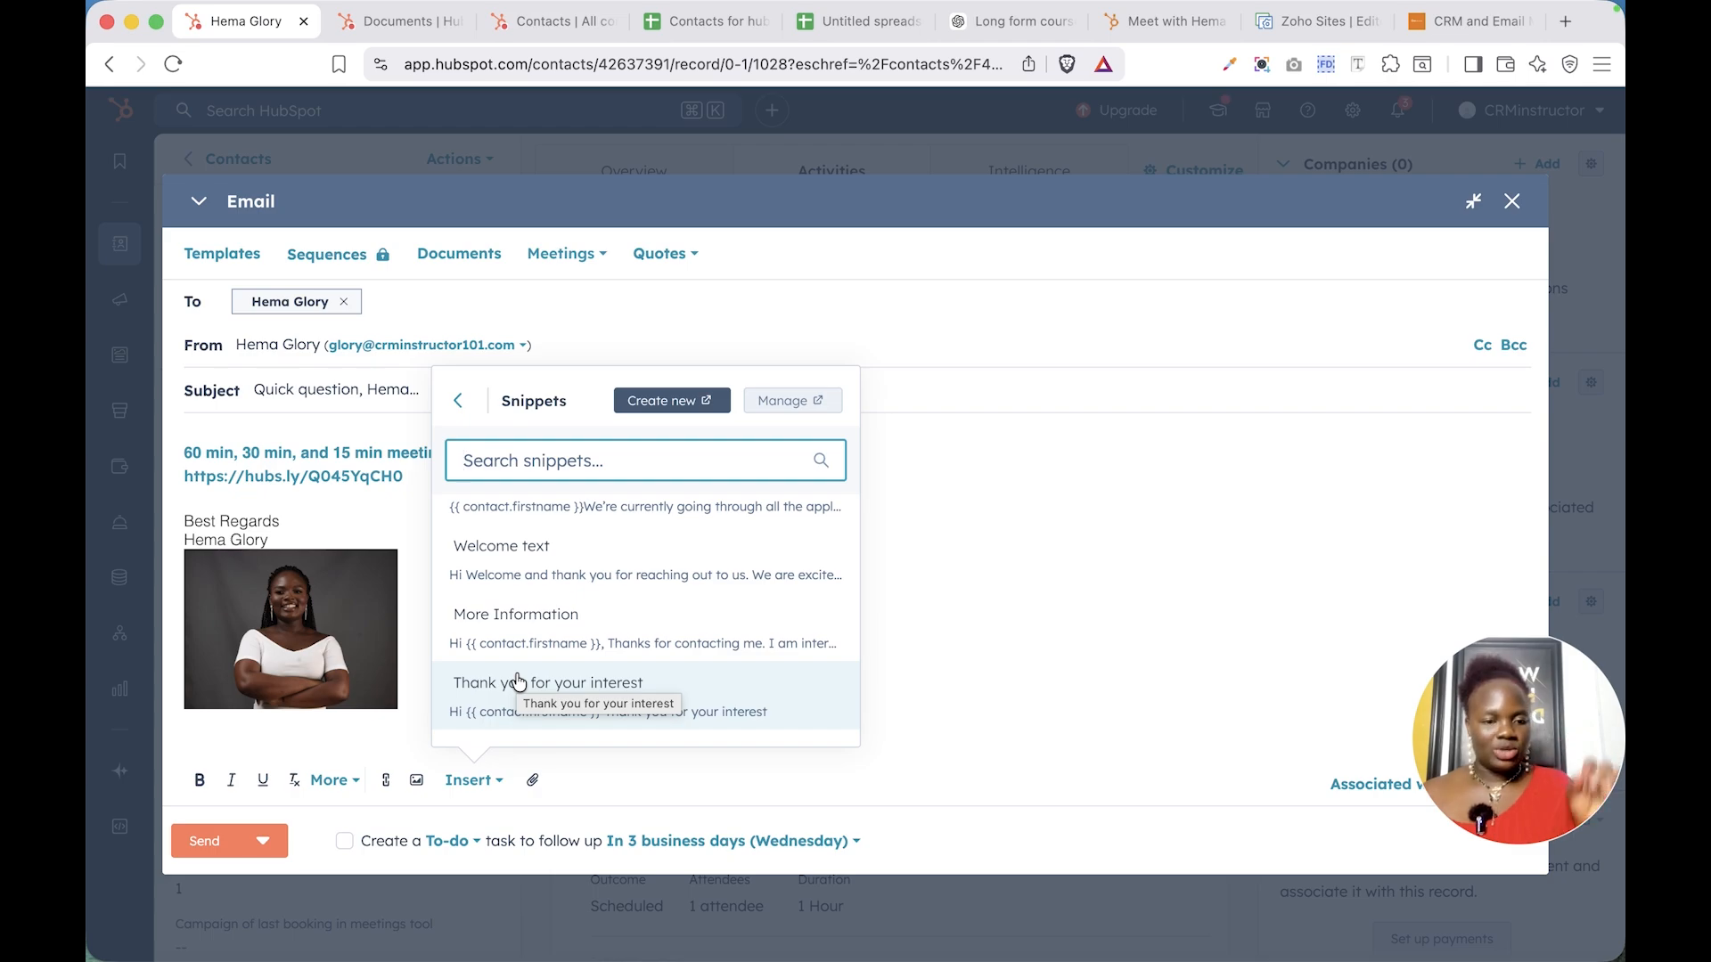
left_click(168, 643)
scroll(481, 710, "down", 1)
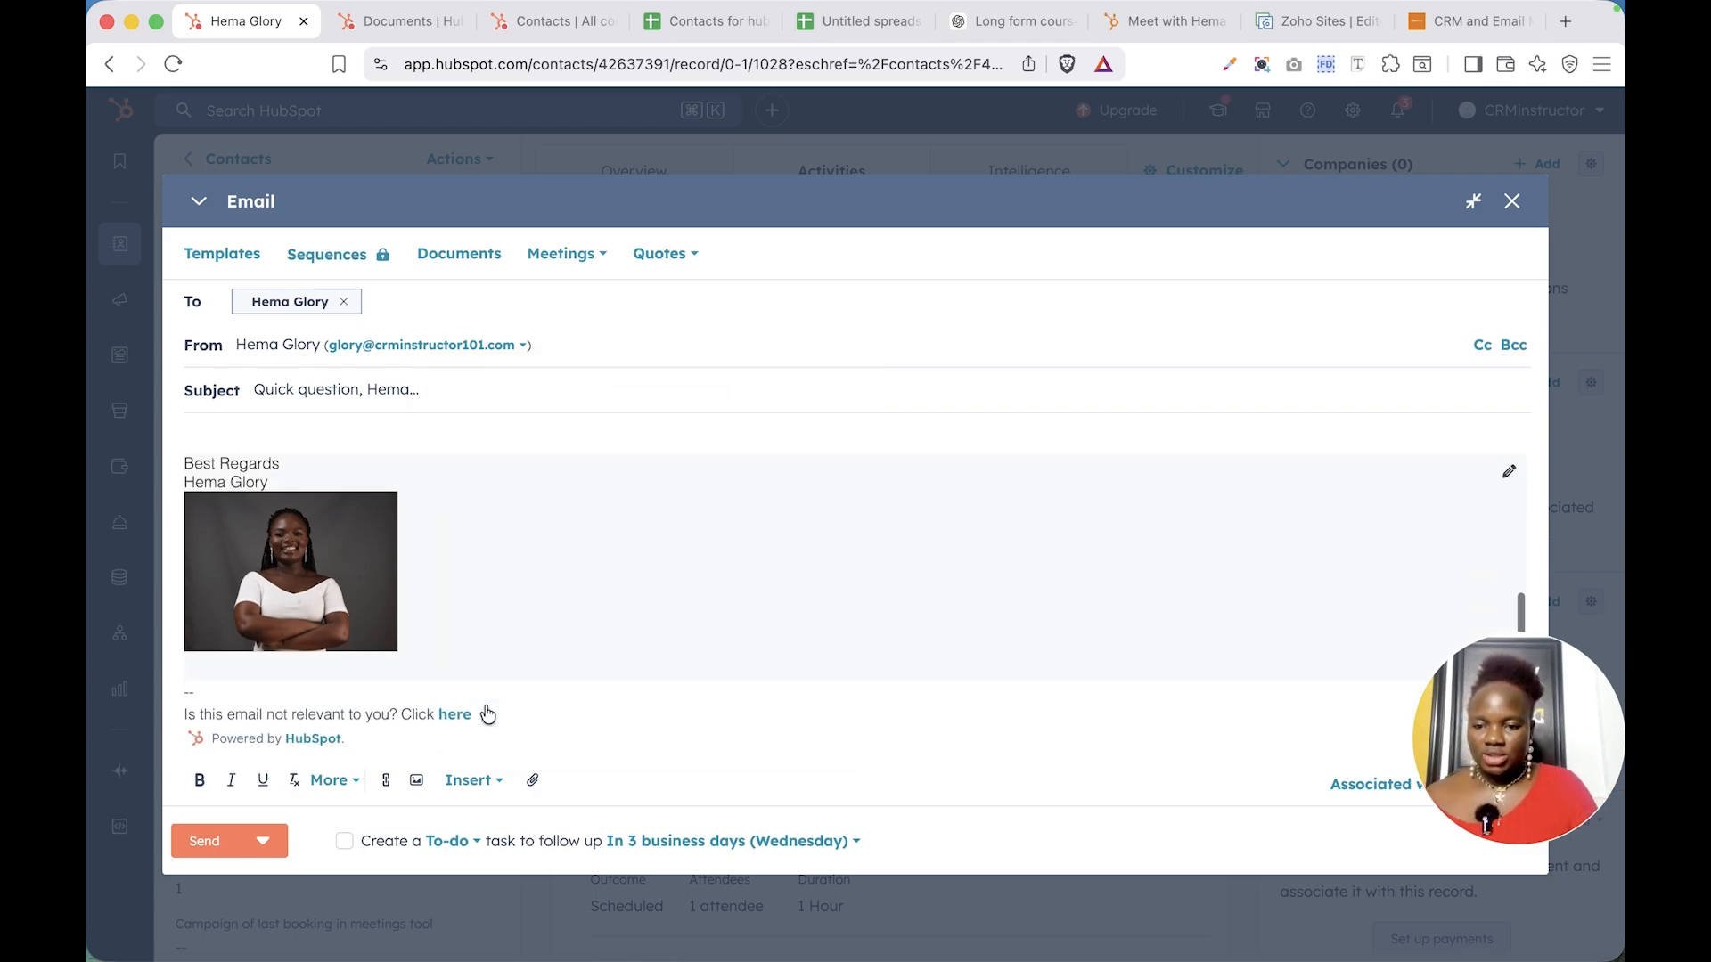
left_click(470, 782)
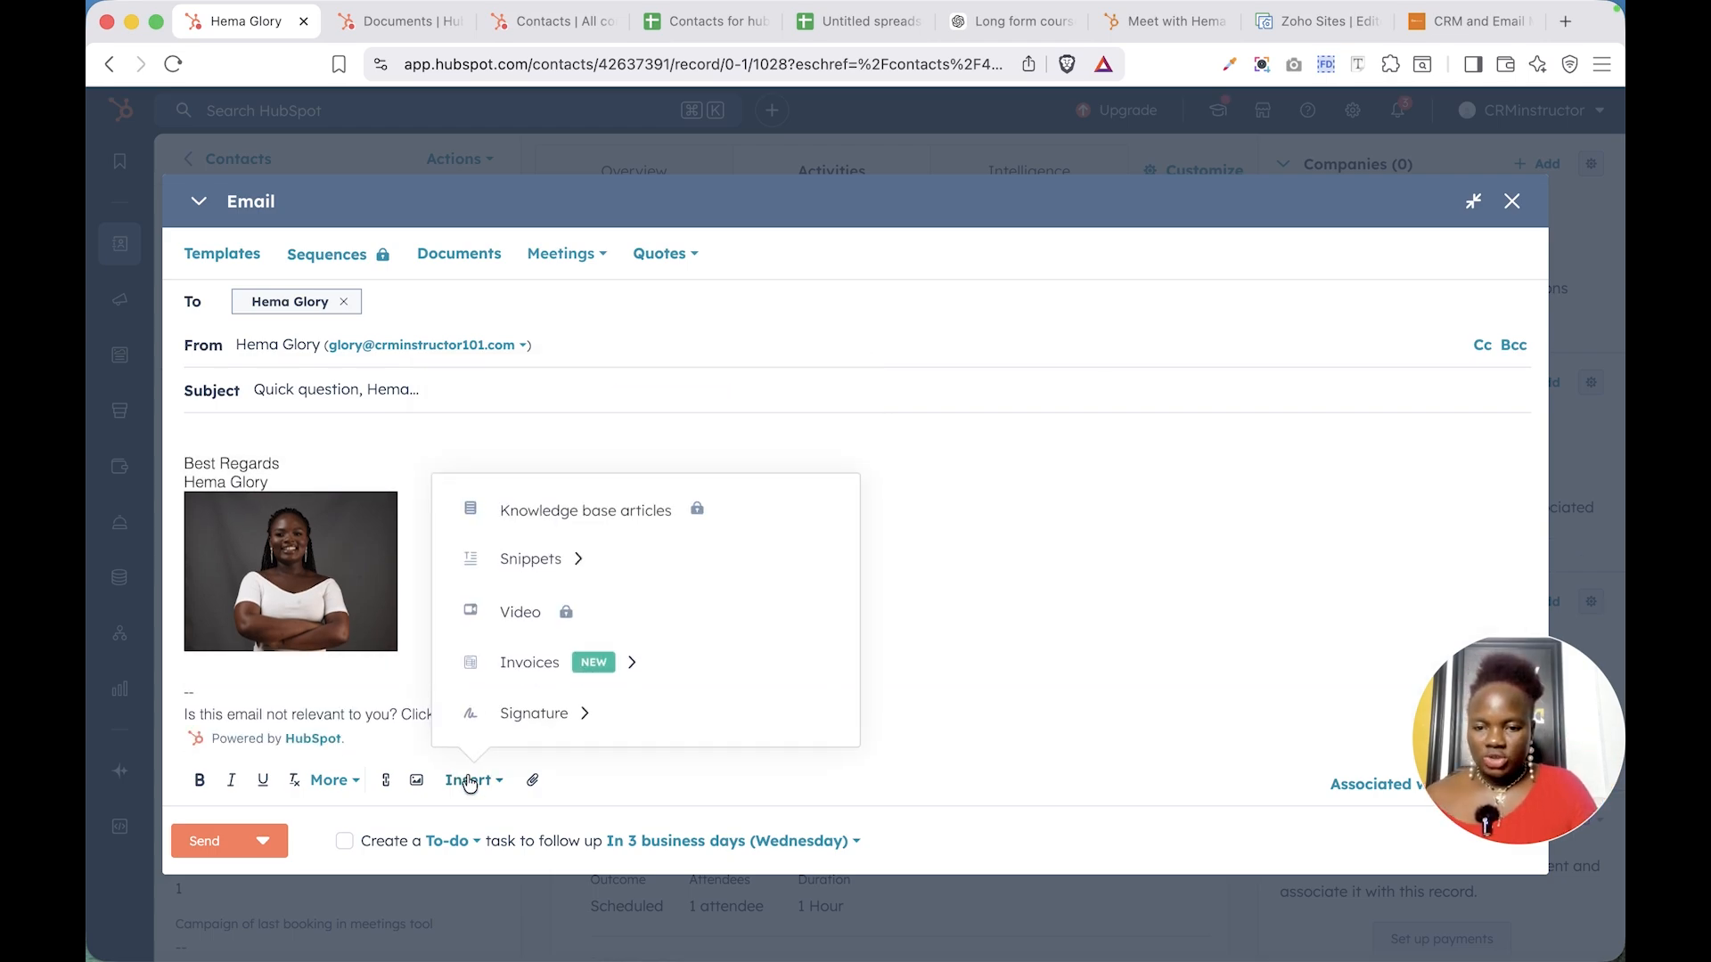
left_click(546, 729)
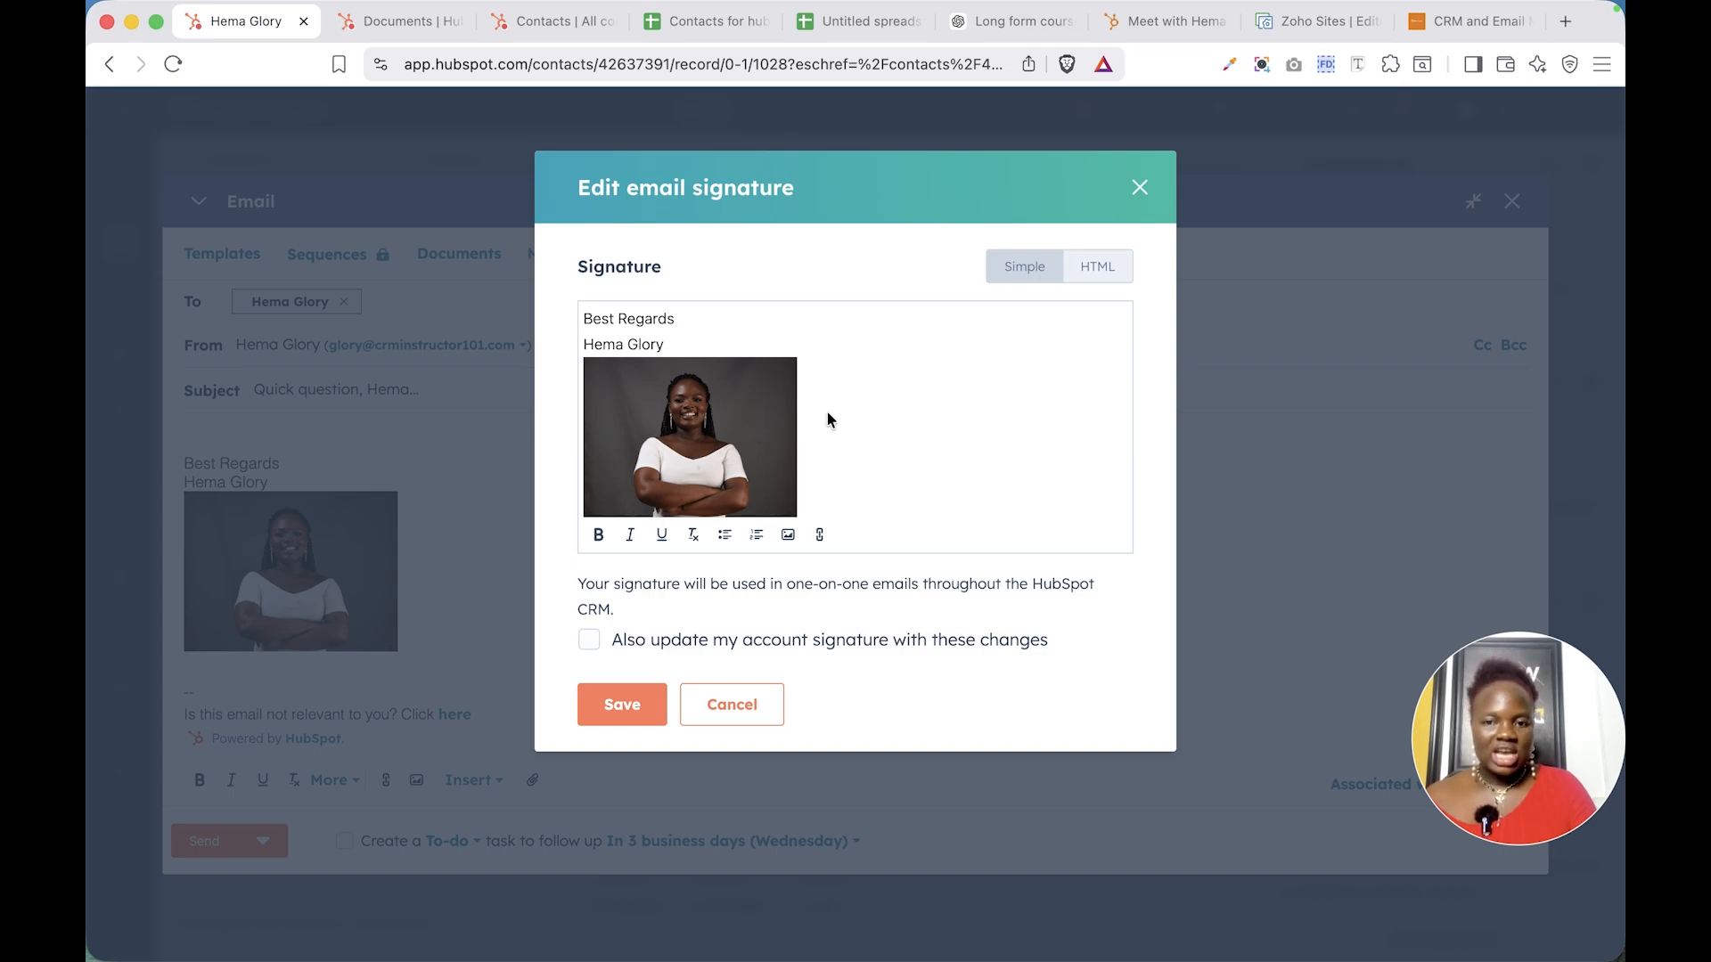
scroll(826, 415, "down", 1)
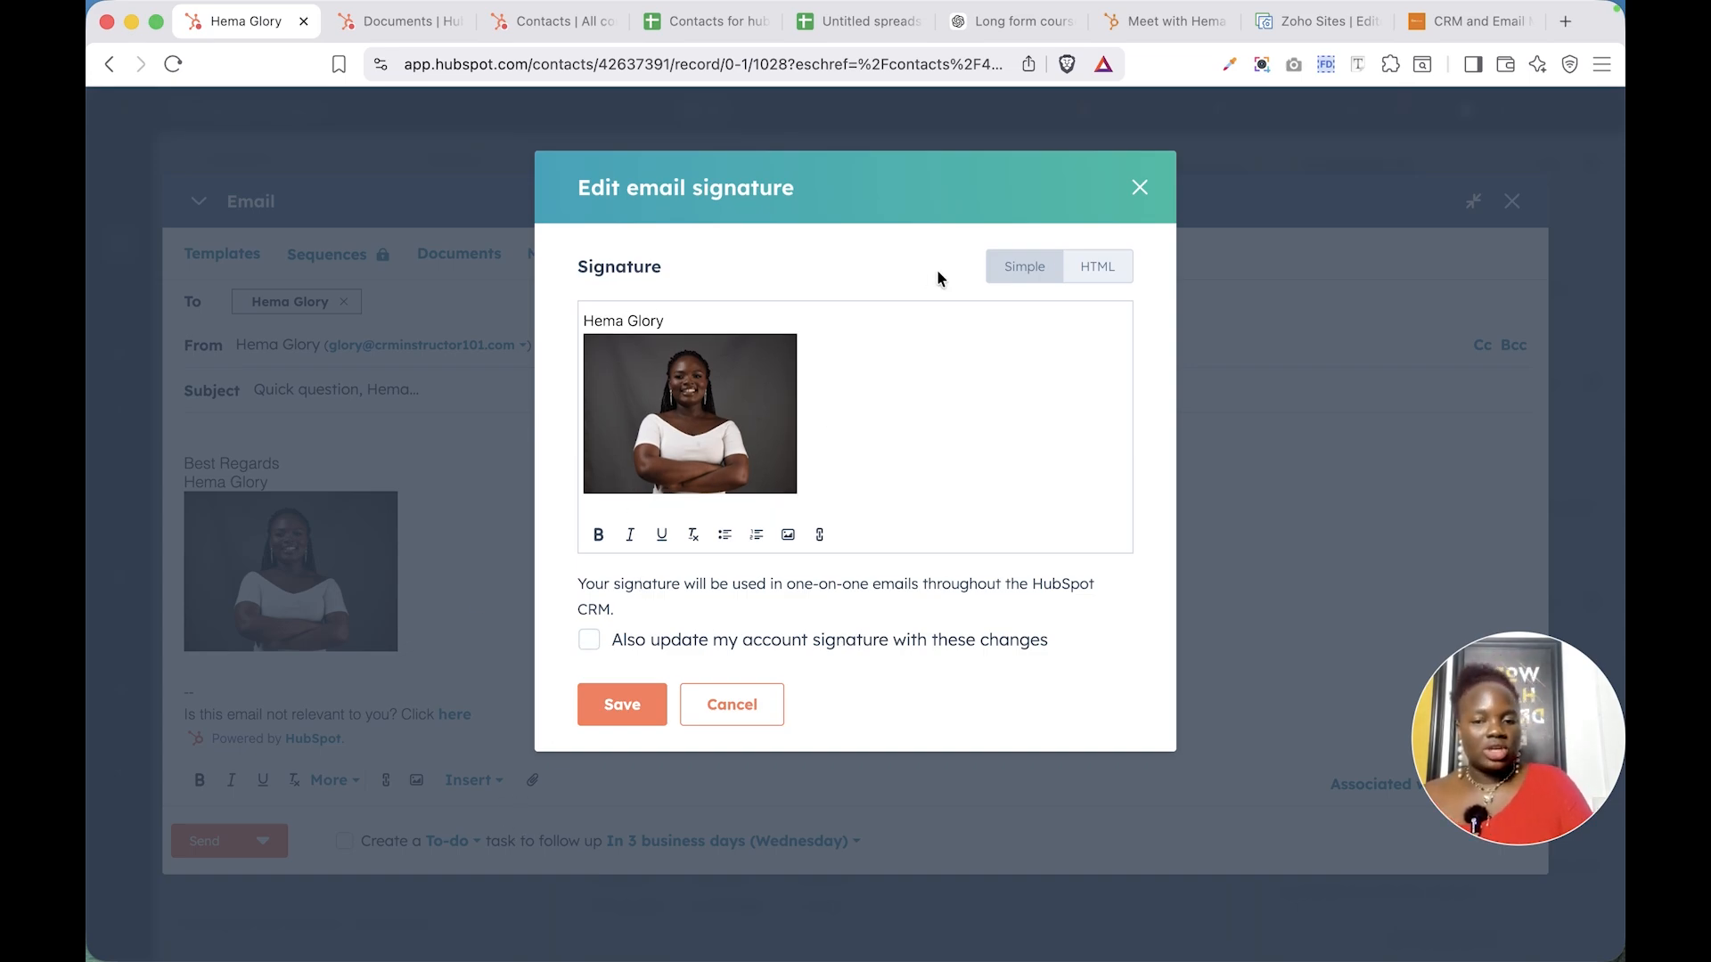
left_click(1133, 194)
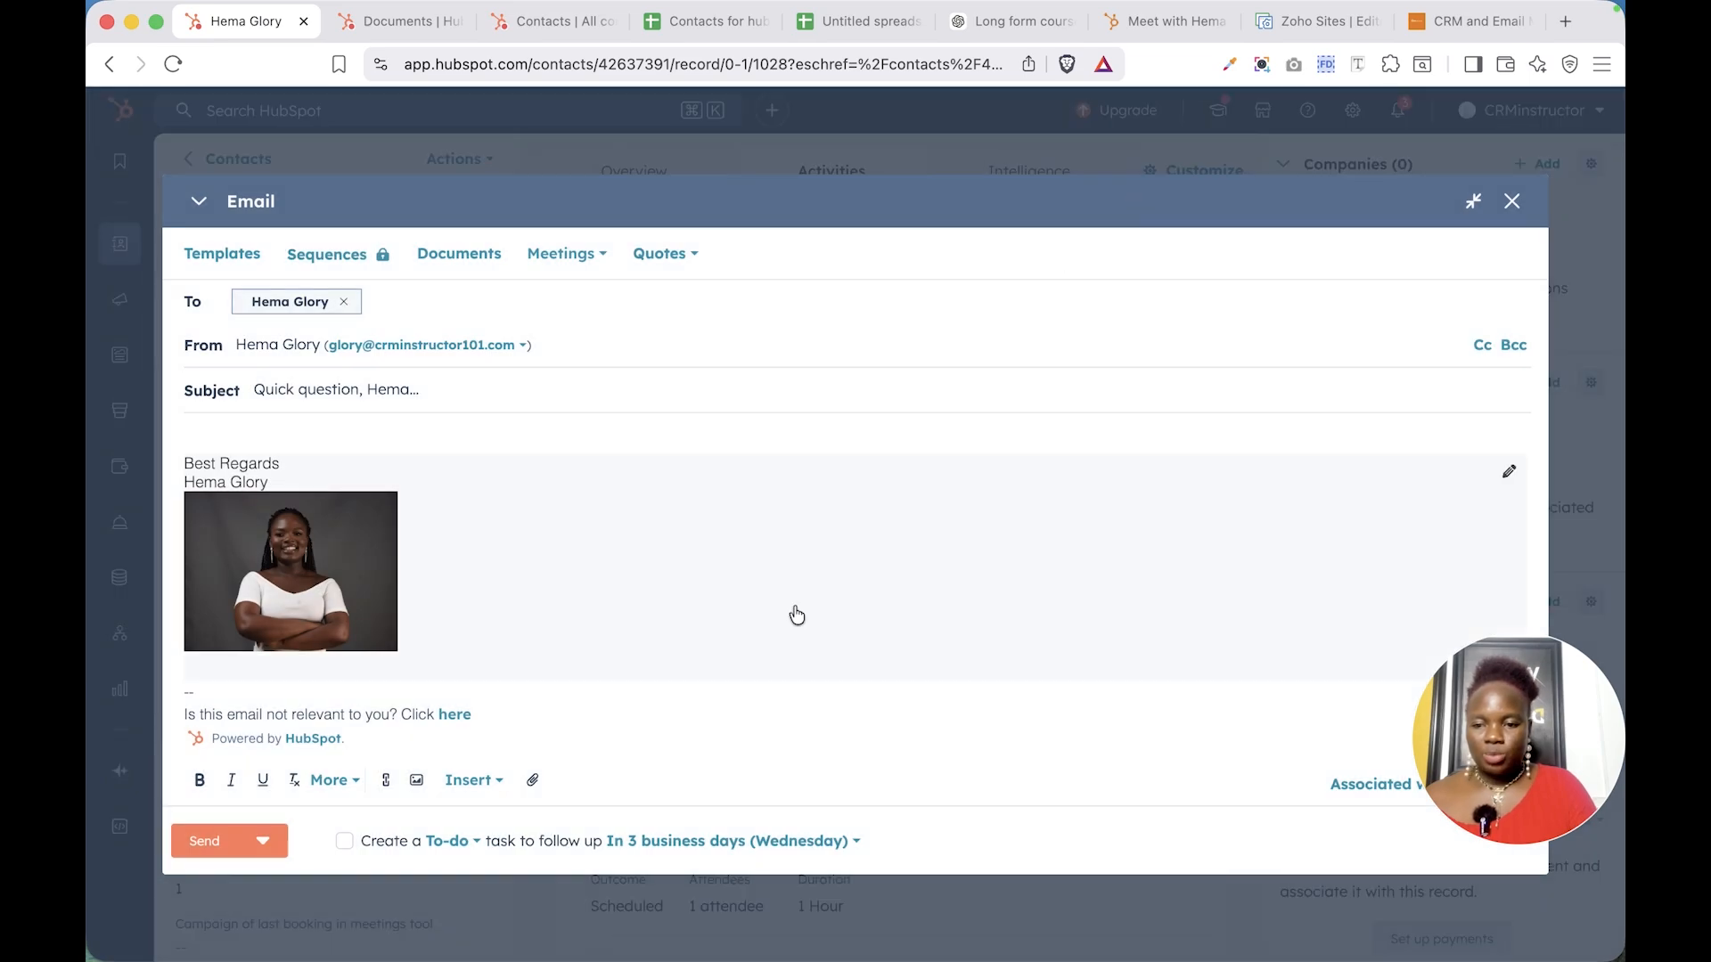
scroll(524, 610, "up", 2)
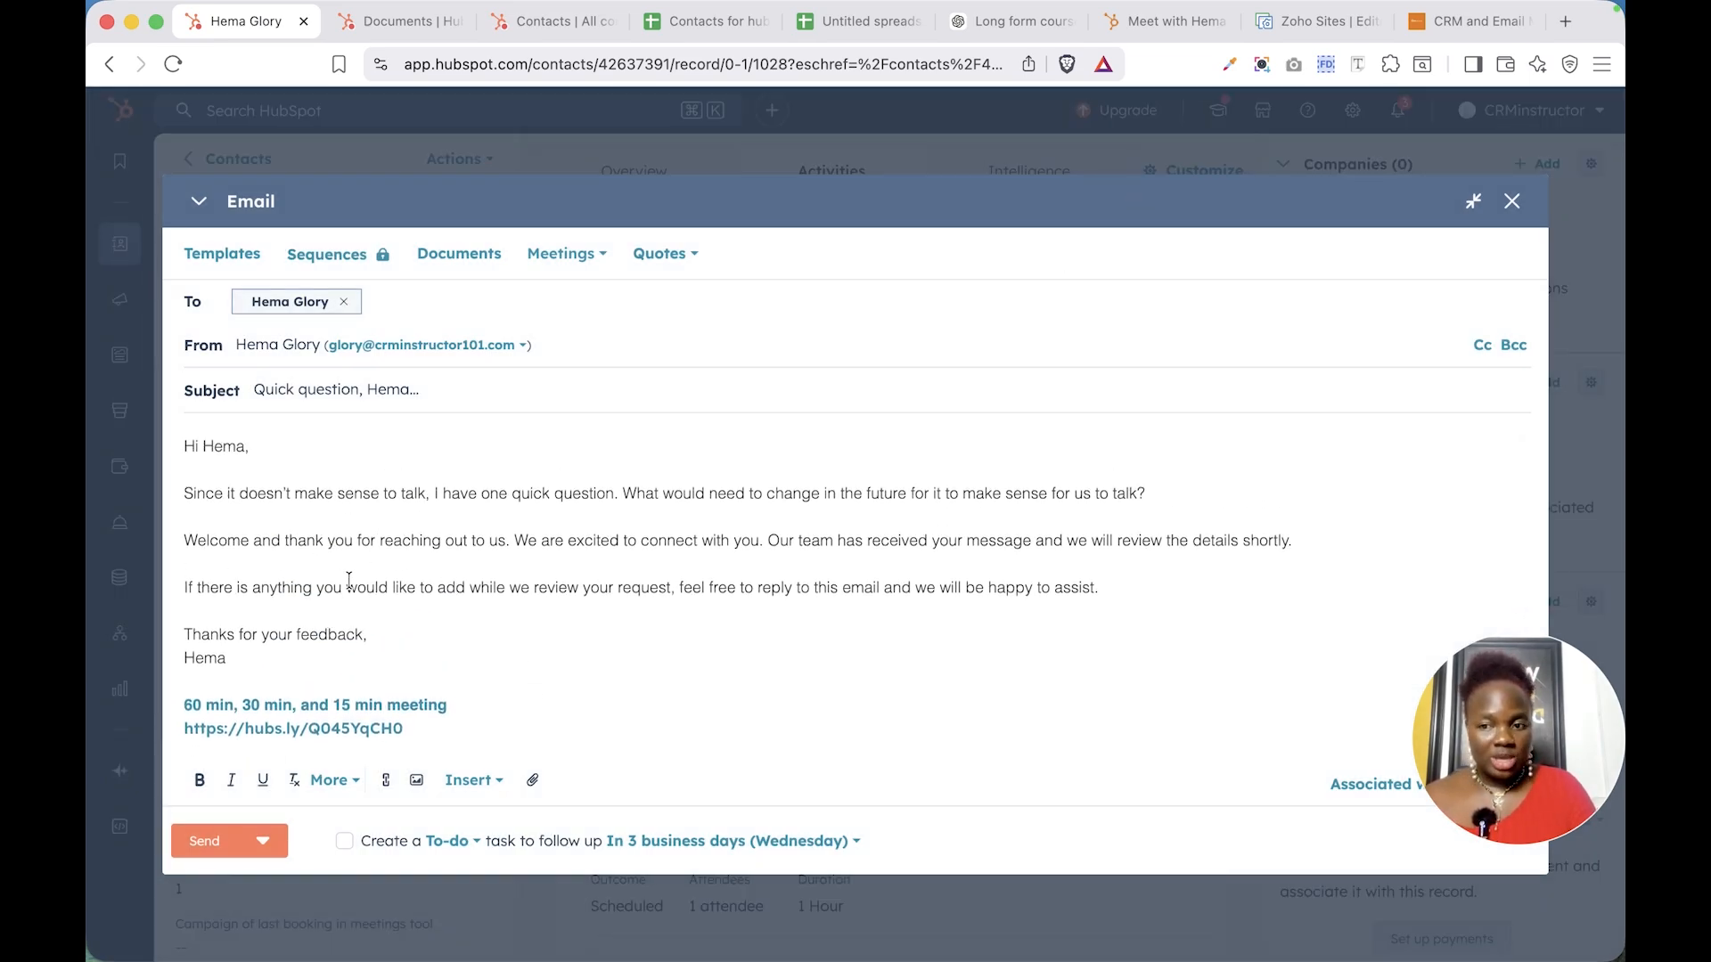
- Add the contact's own suggested address as the Cc recipient on the email
left_click(1481, 346)
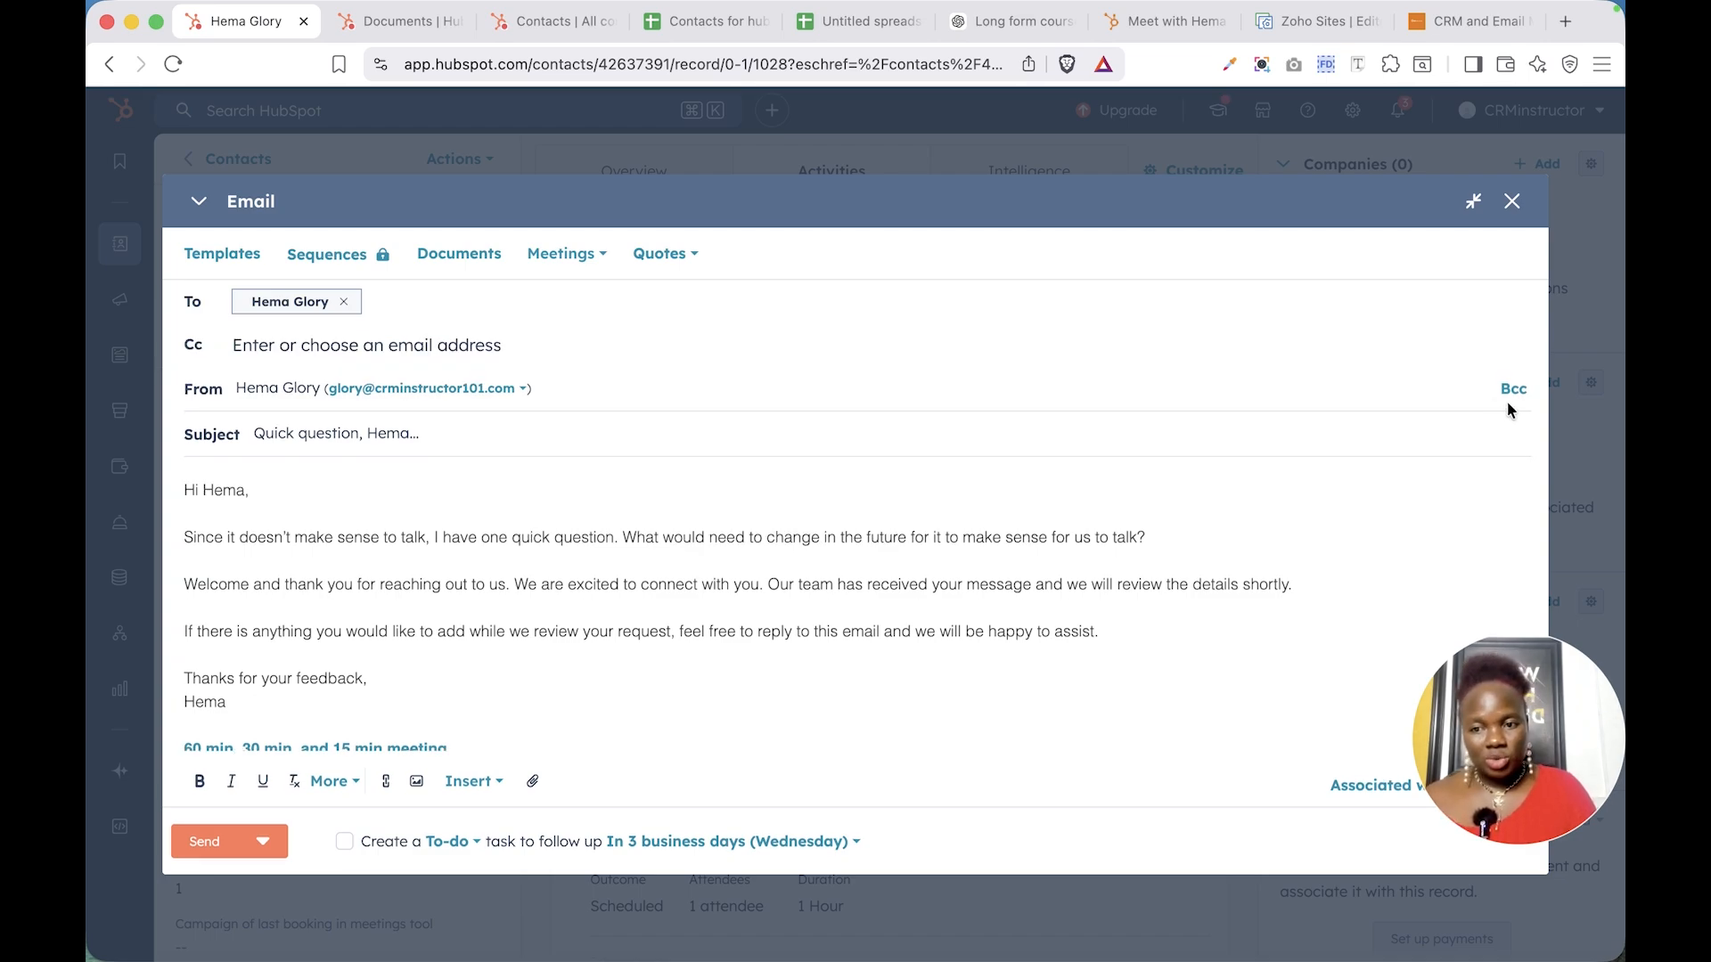
left_click(1157, 352)
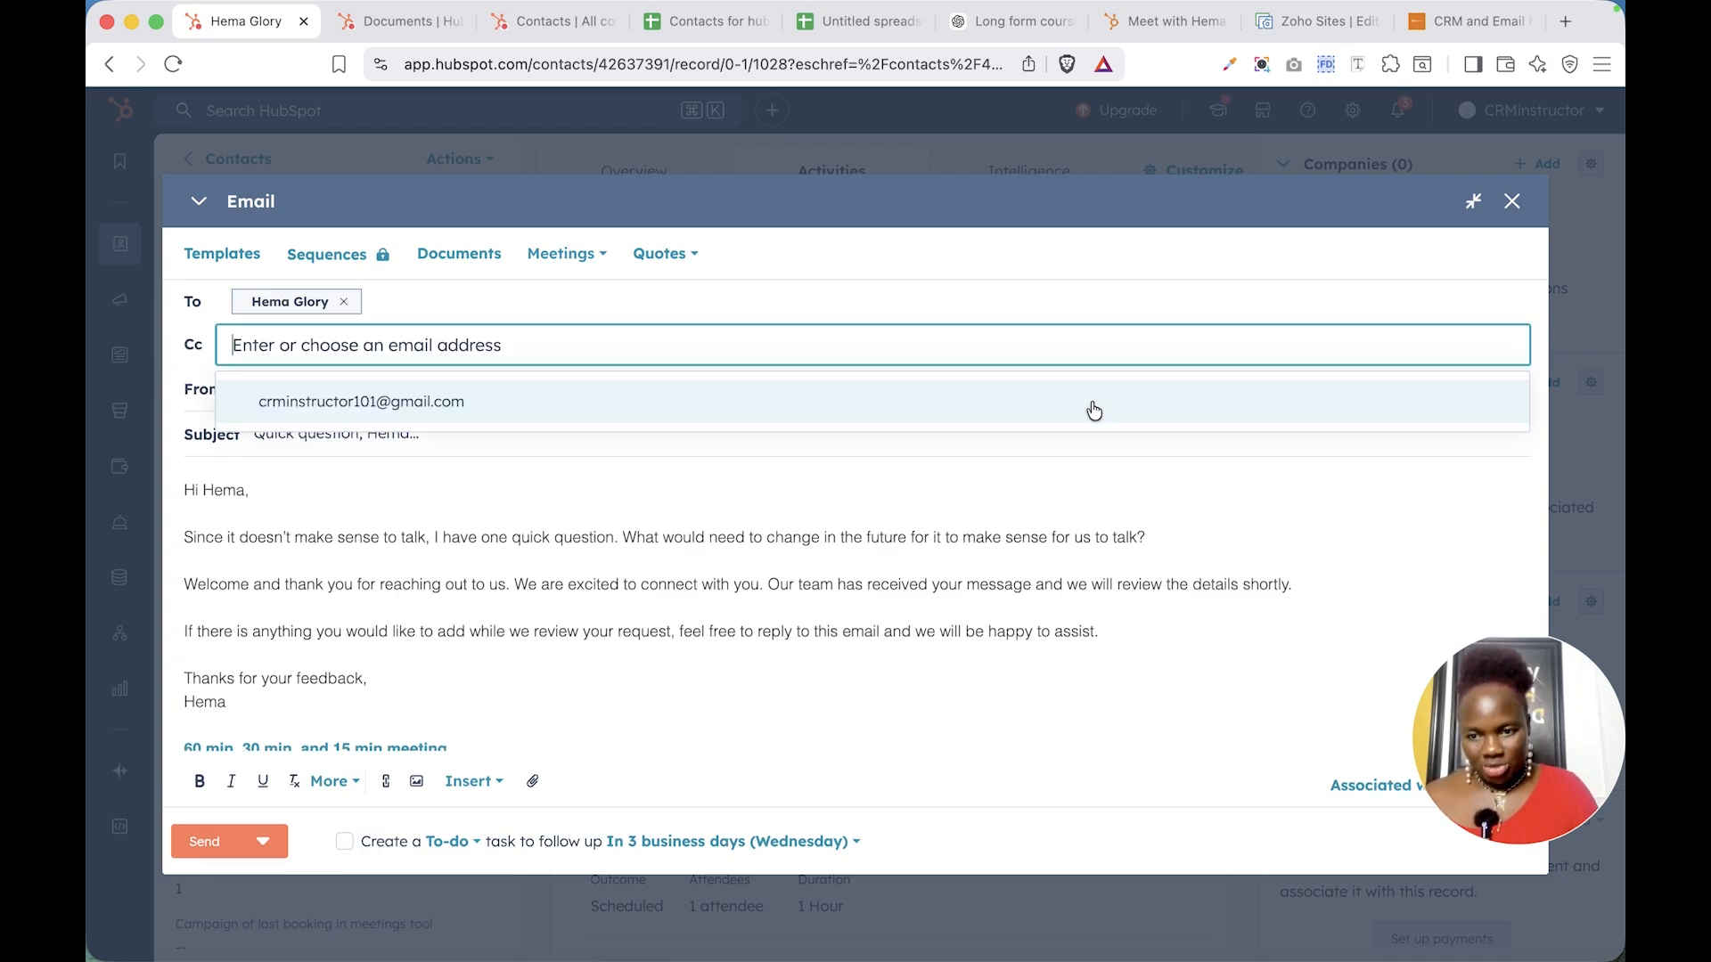
left_click(876, 387)
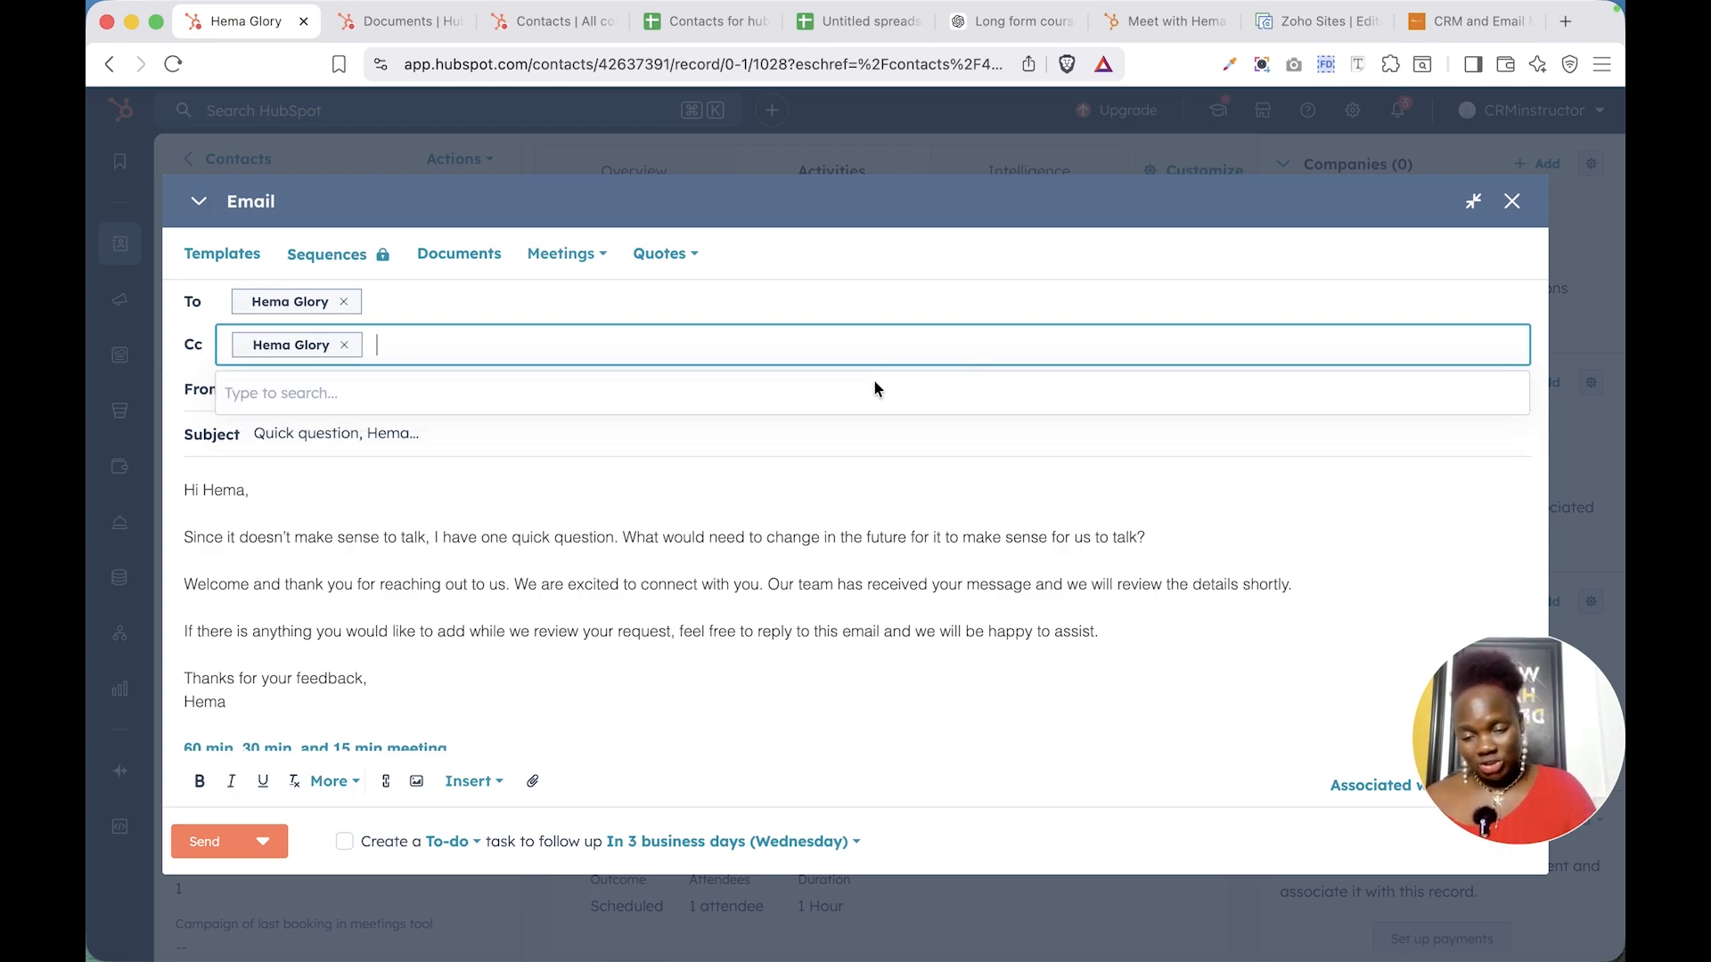
left_click(585, 526)
key("ctrl+a")
key("BackSpace")
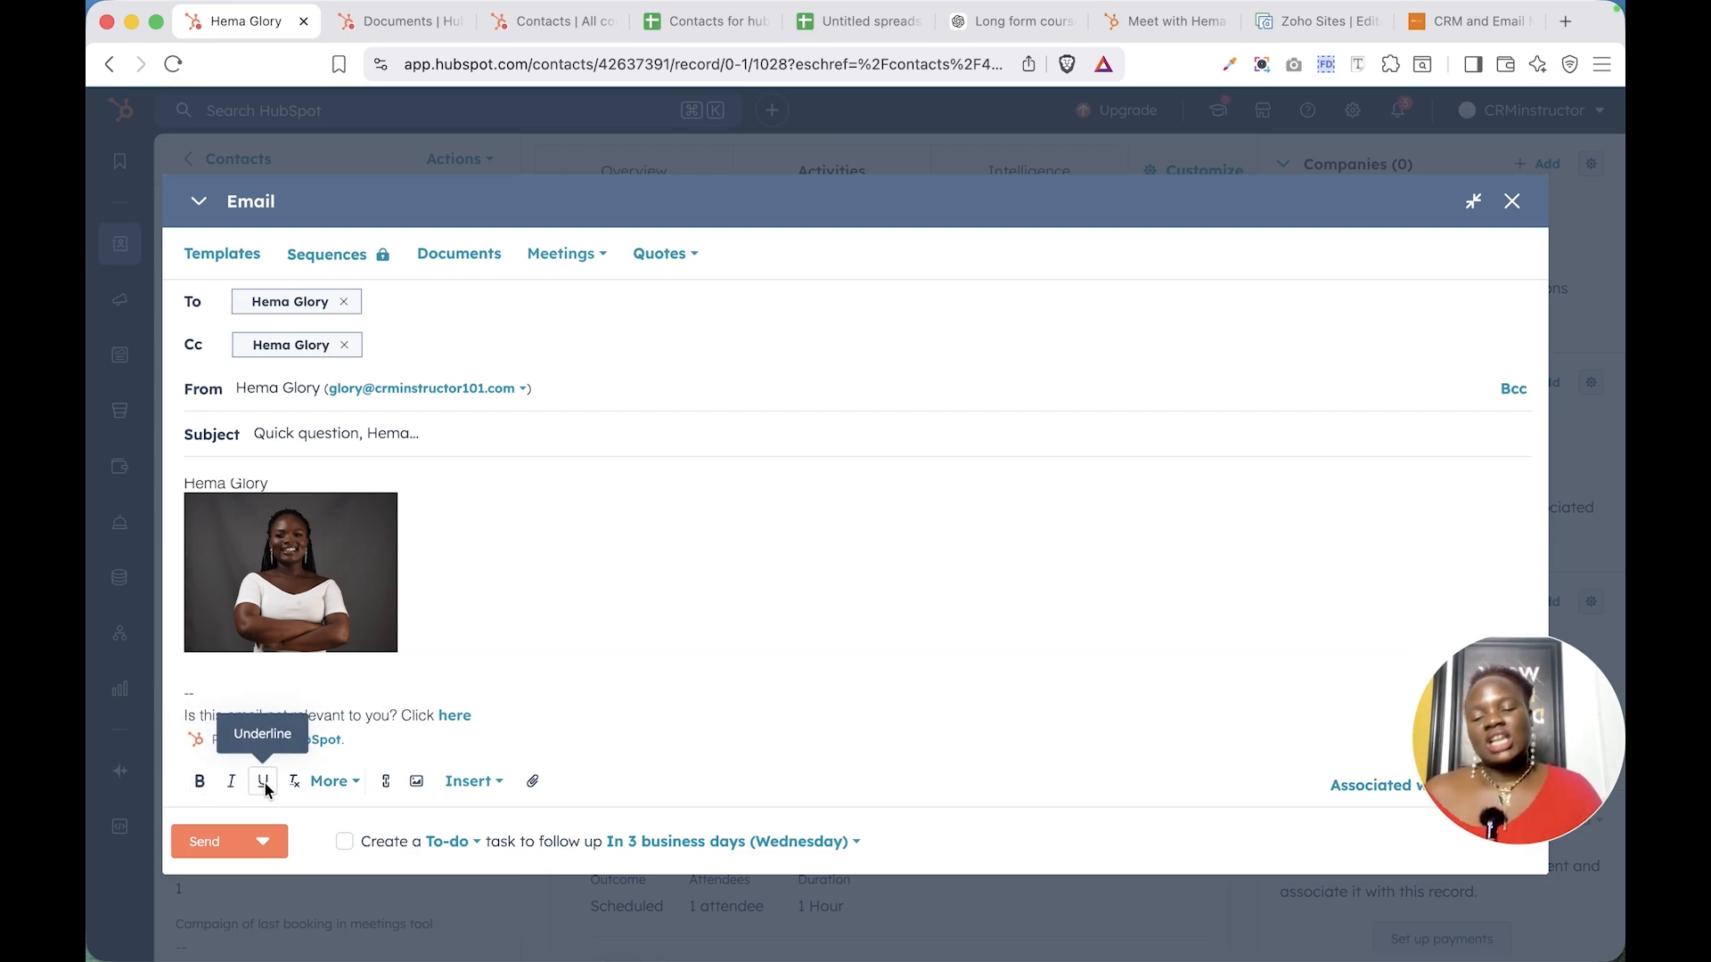
left_click(333, 784)
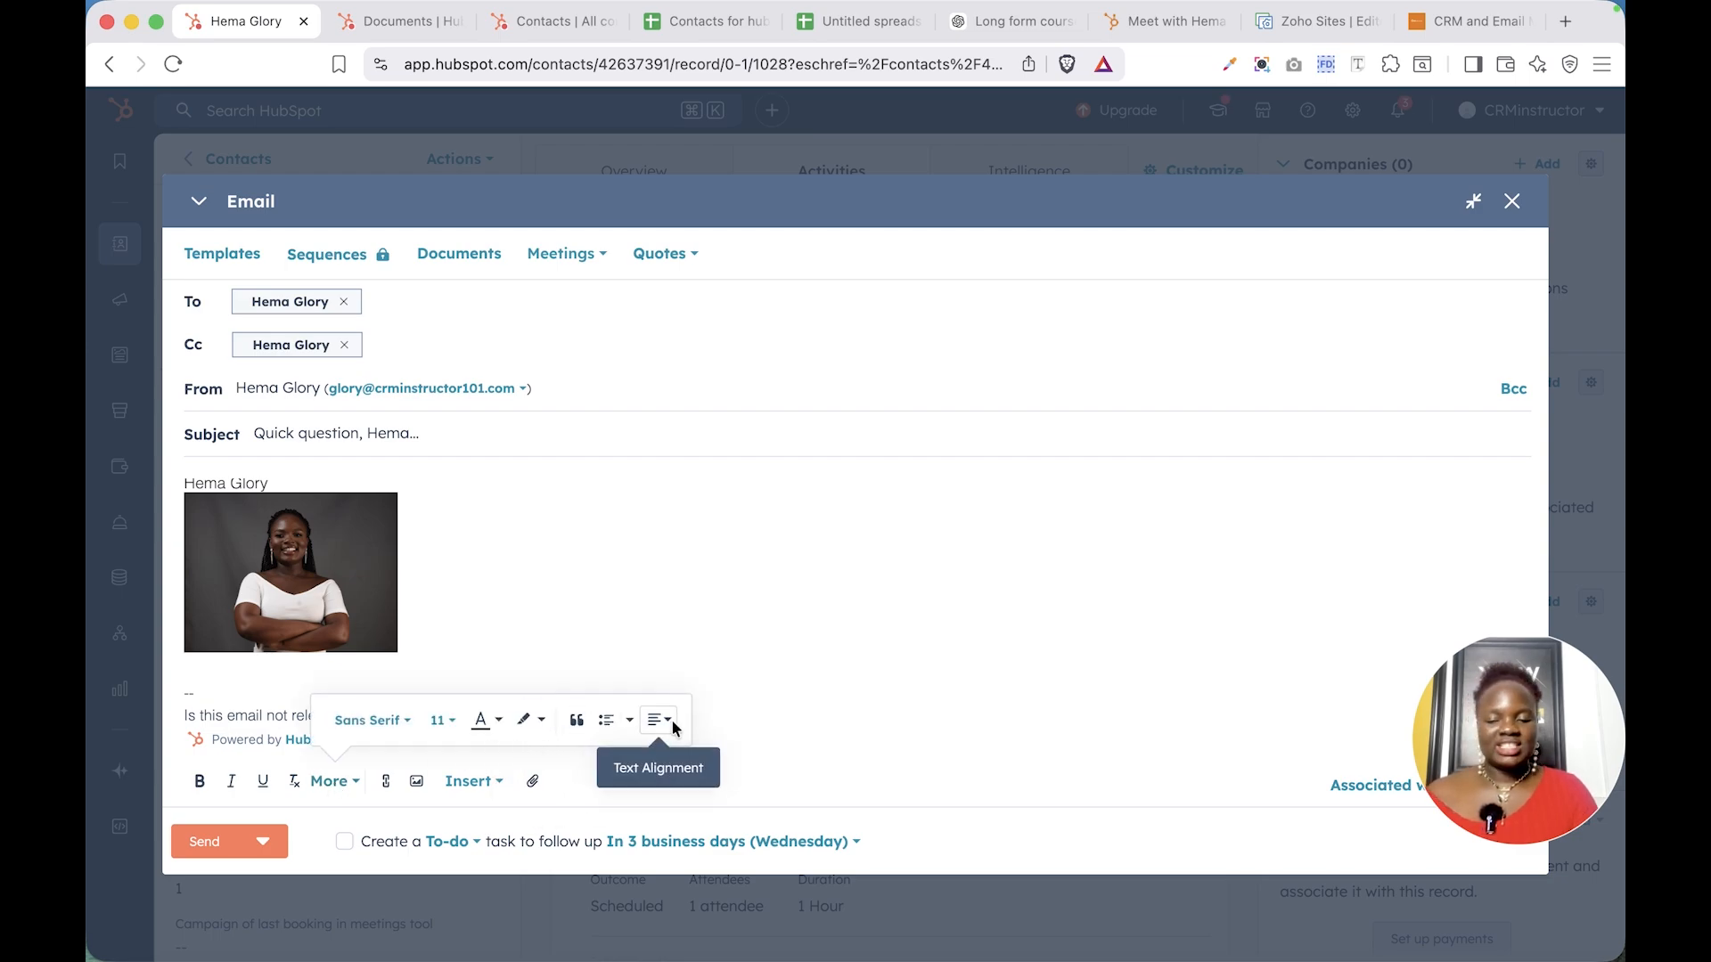
left_click(900, 734)
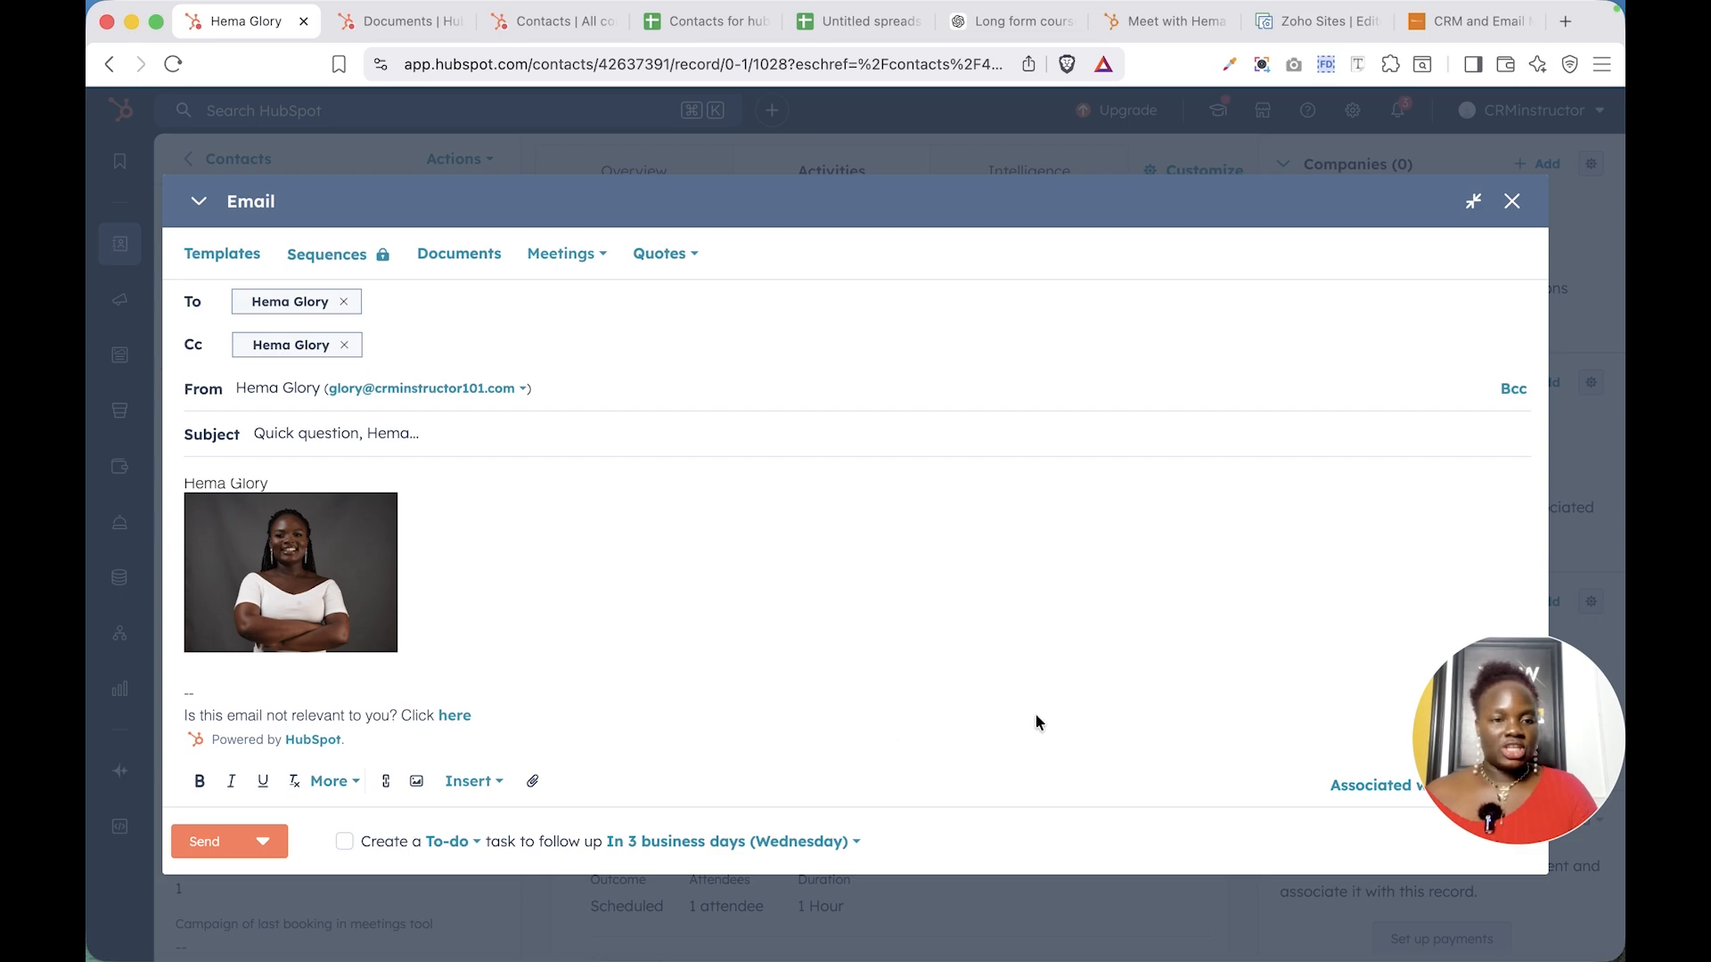
- Enable a follow-up To-do task due in 3 business days (Wednesday)
left_click_drag(1504, 773, 1557, 612)
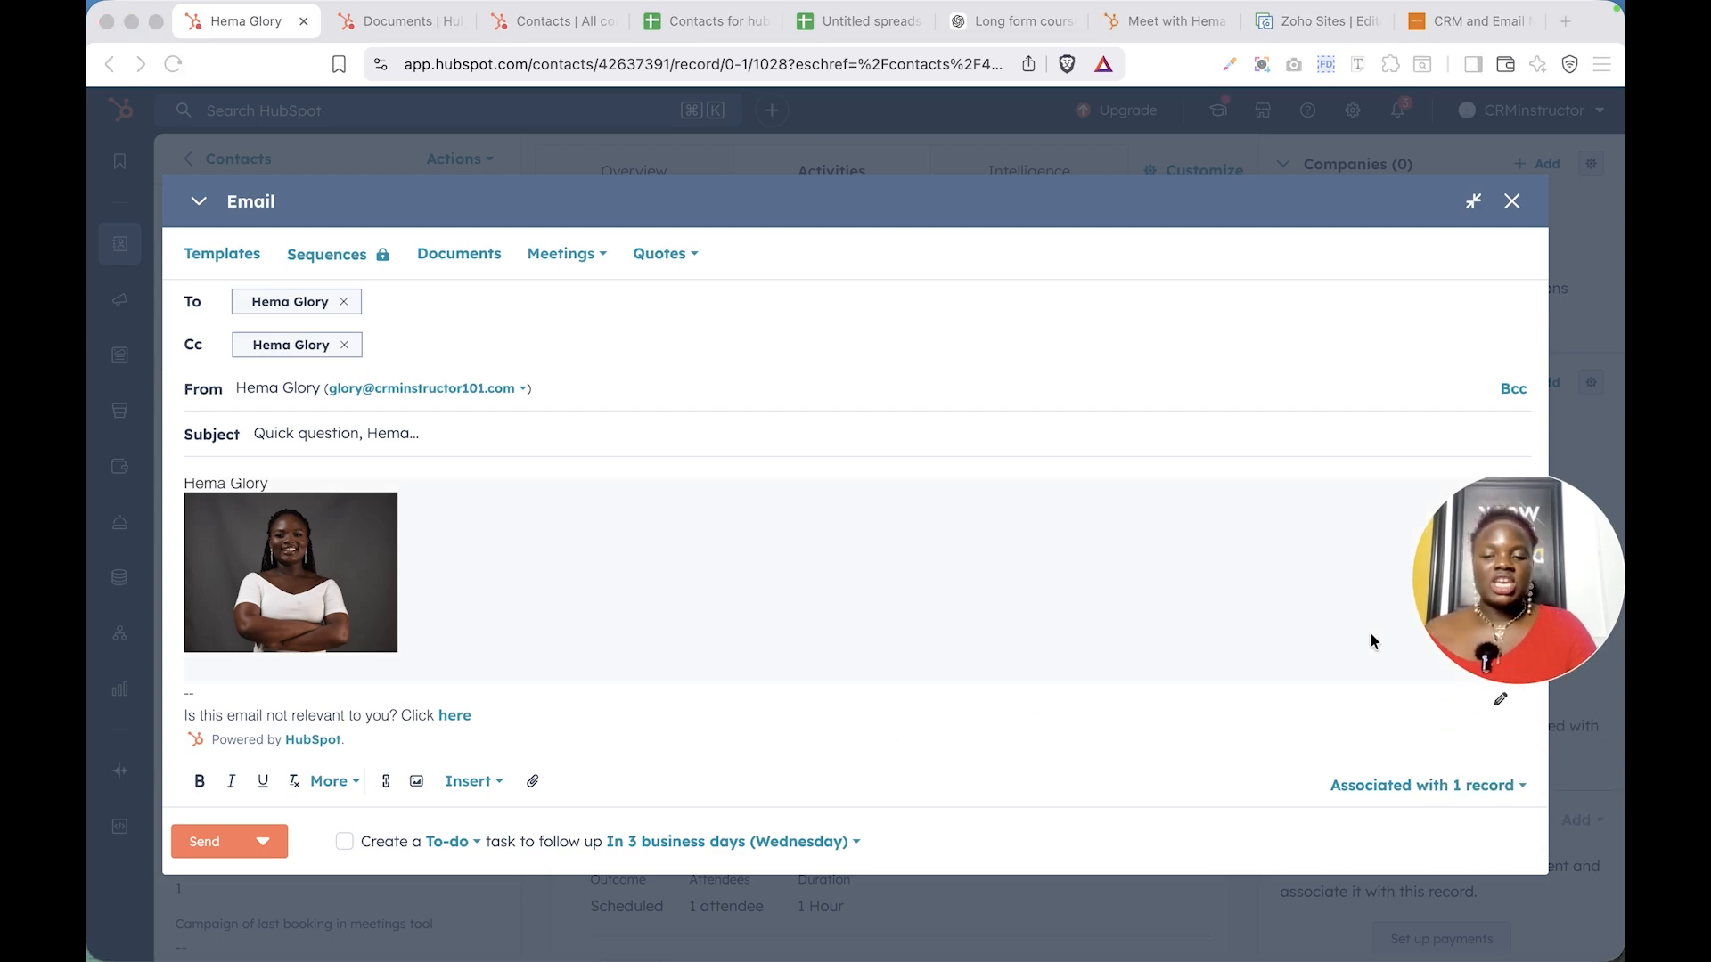
left_click(345, 842)
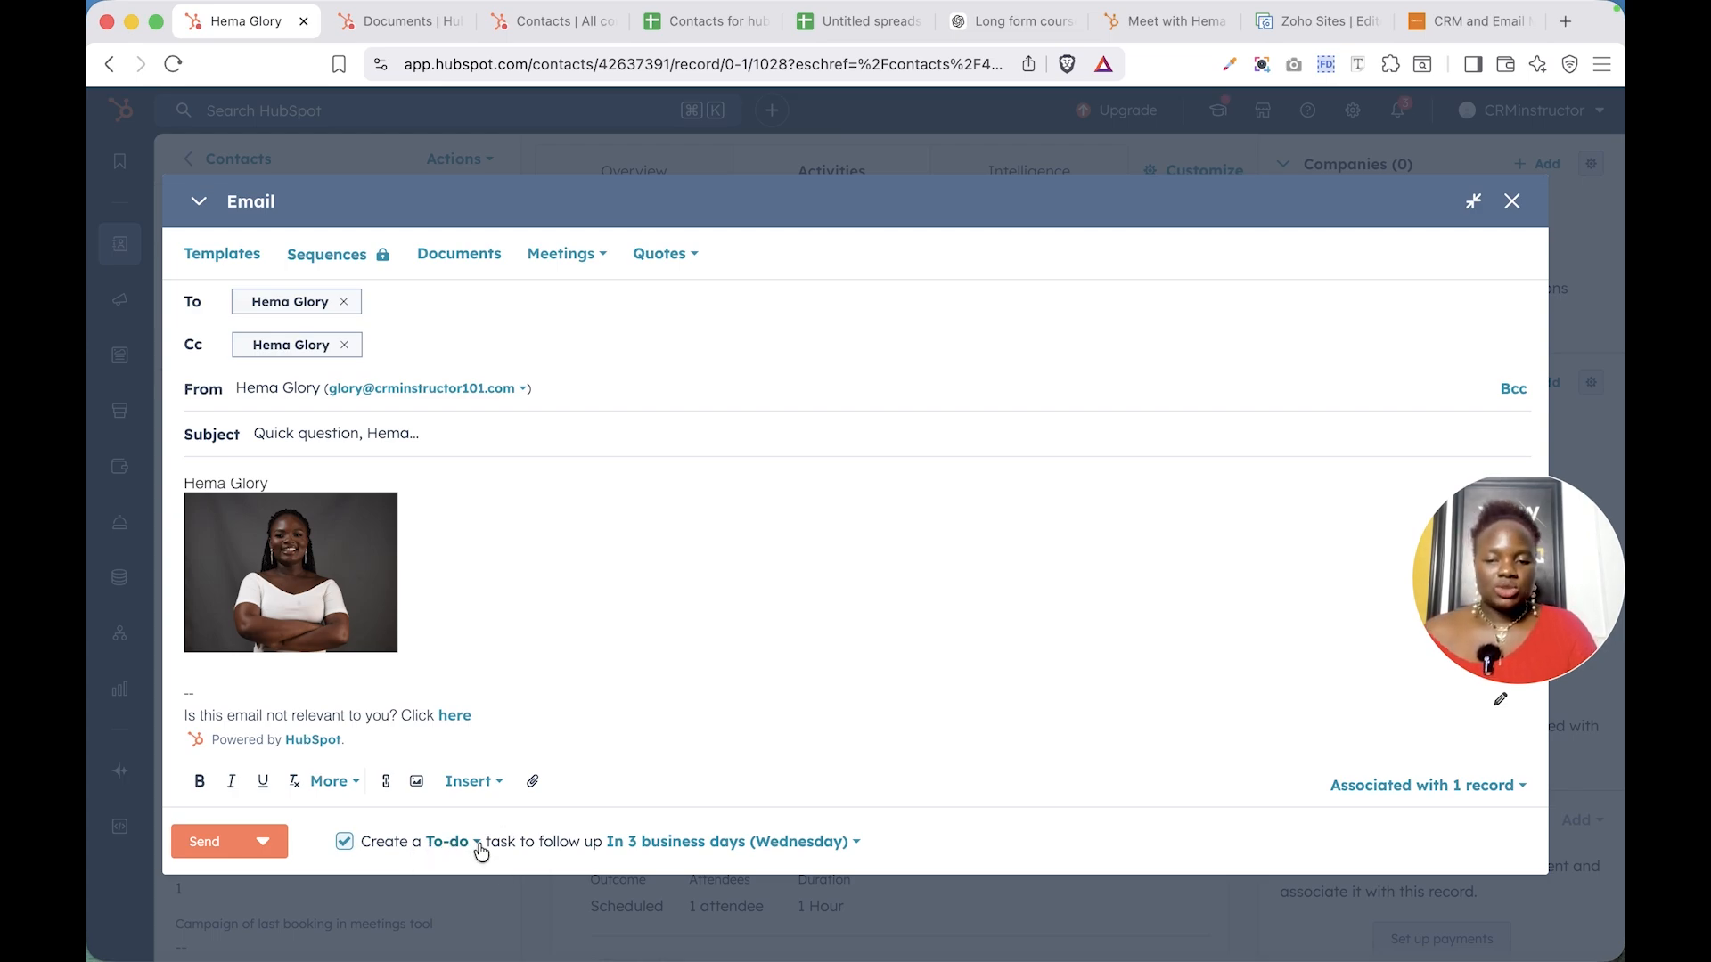
left_click(796, 845)
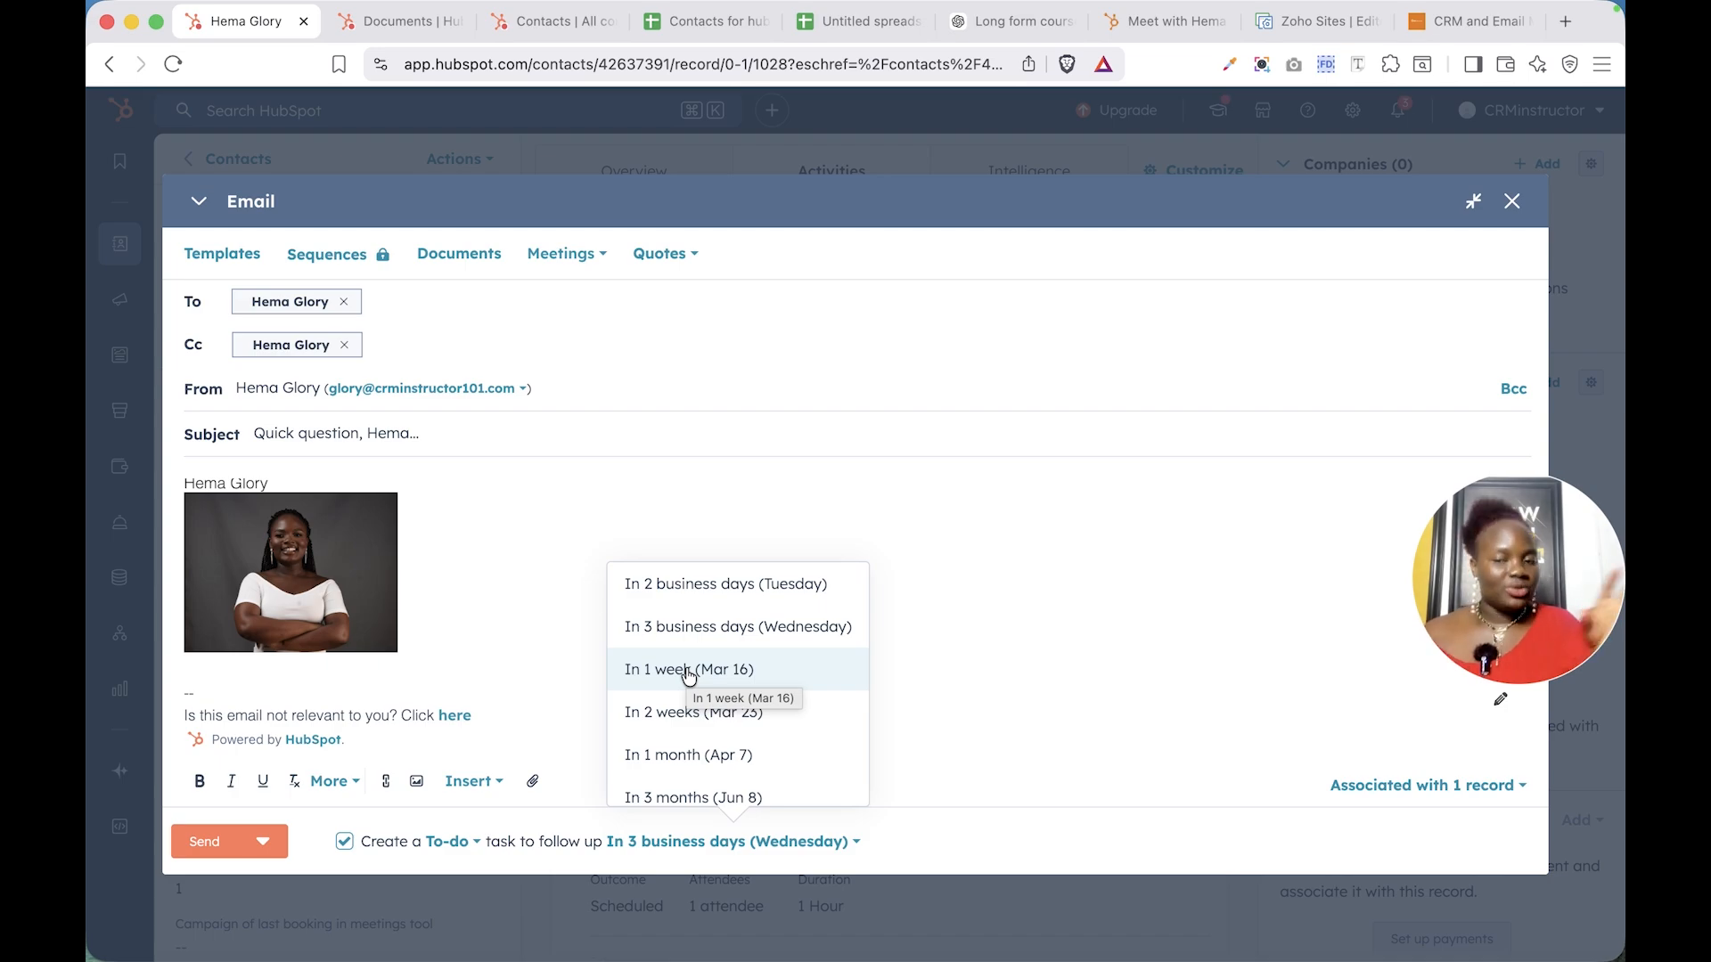
left_click(266, 843)
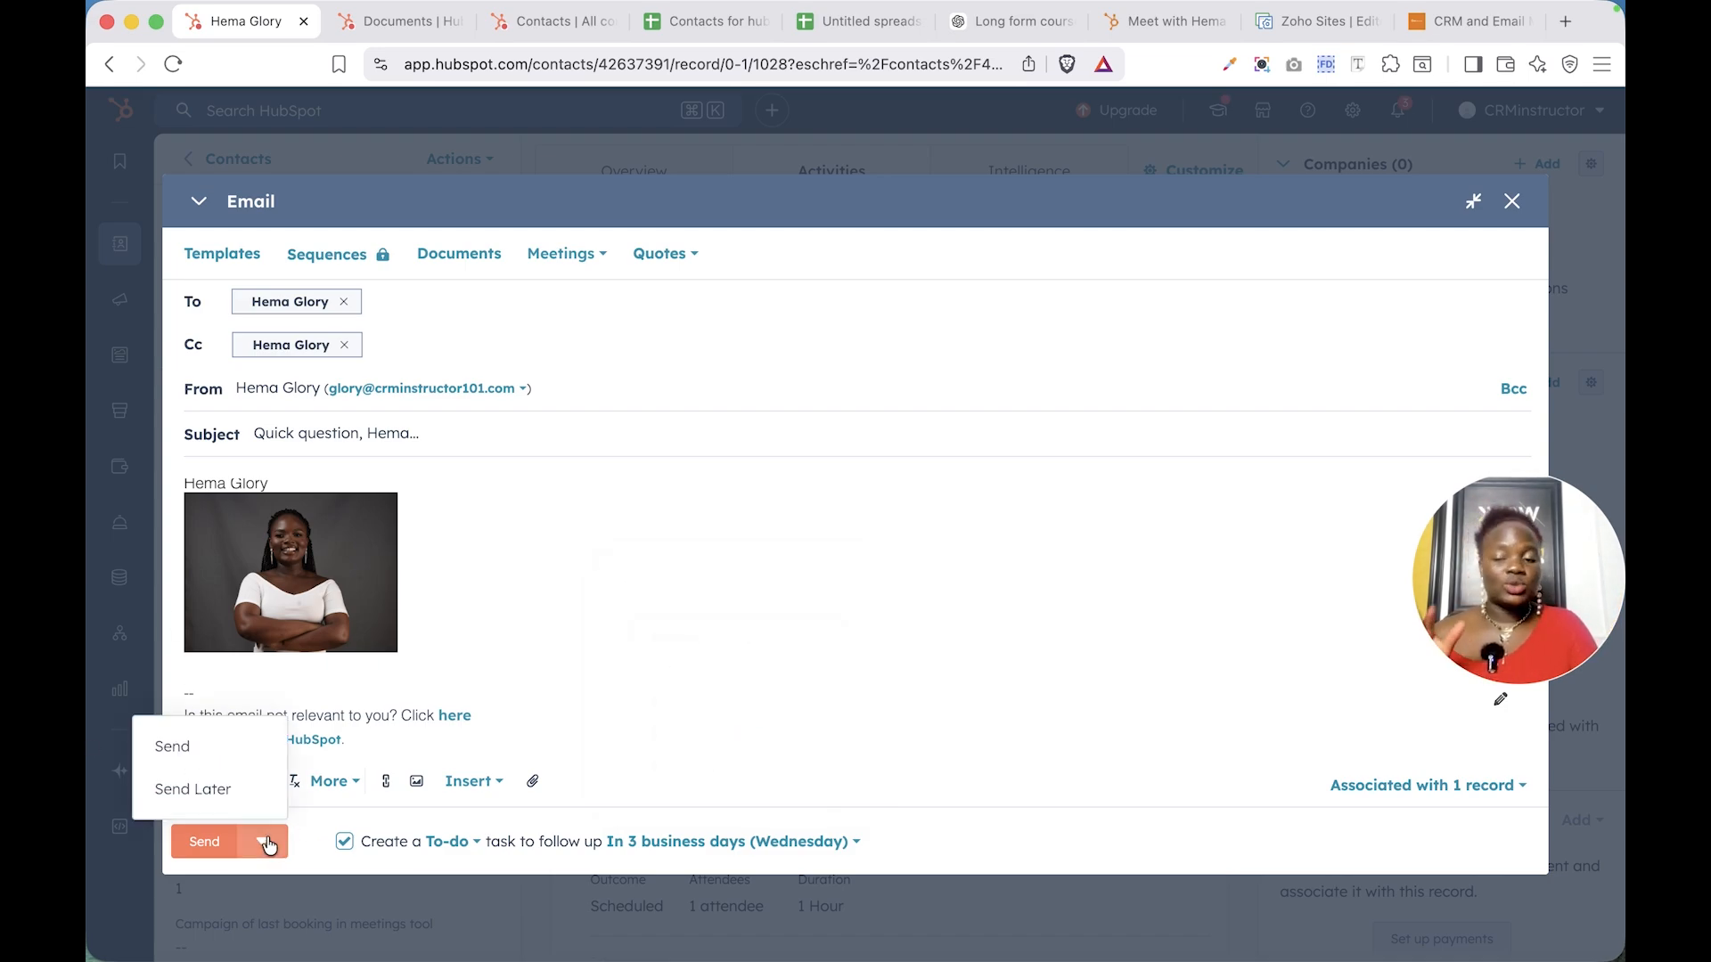
- Switch the send mode to Send Later and show its scheduling options
left_click(213, 791)
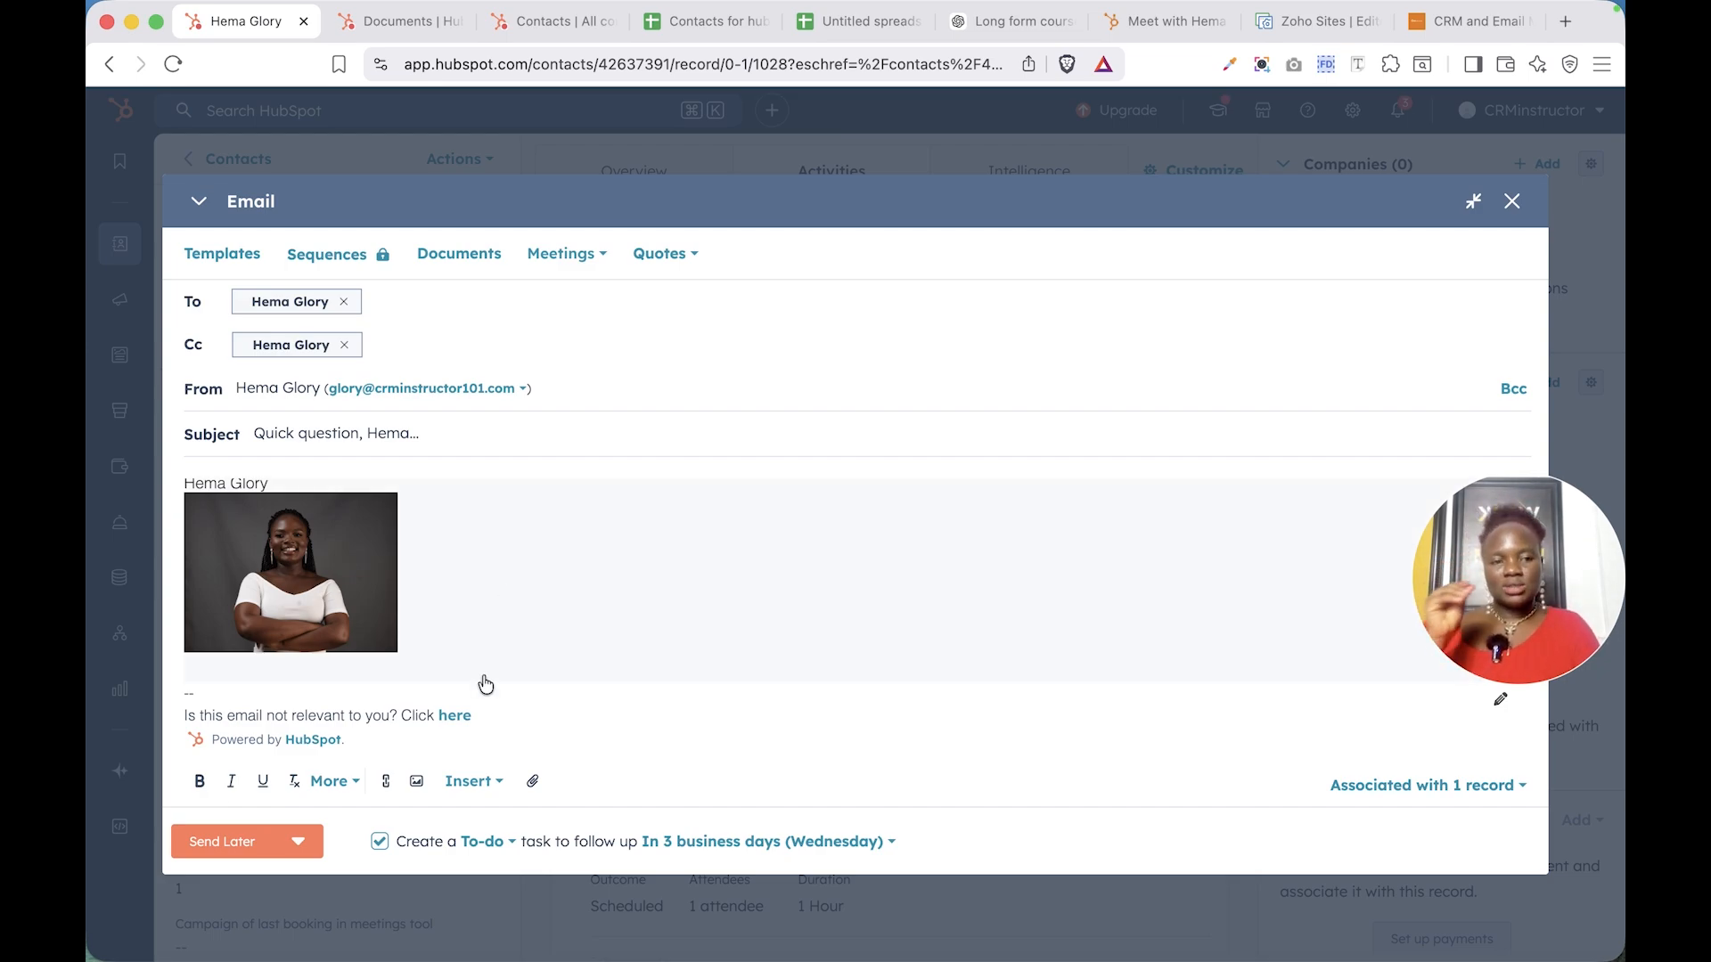
left_click(298, 841)
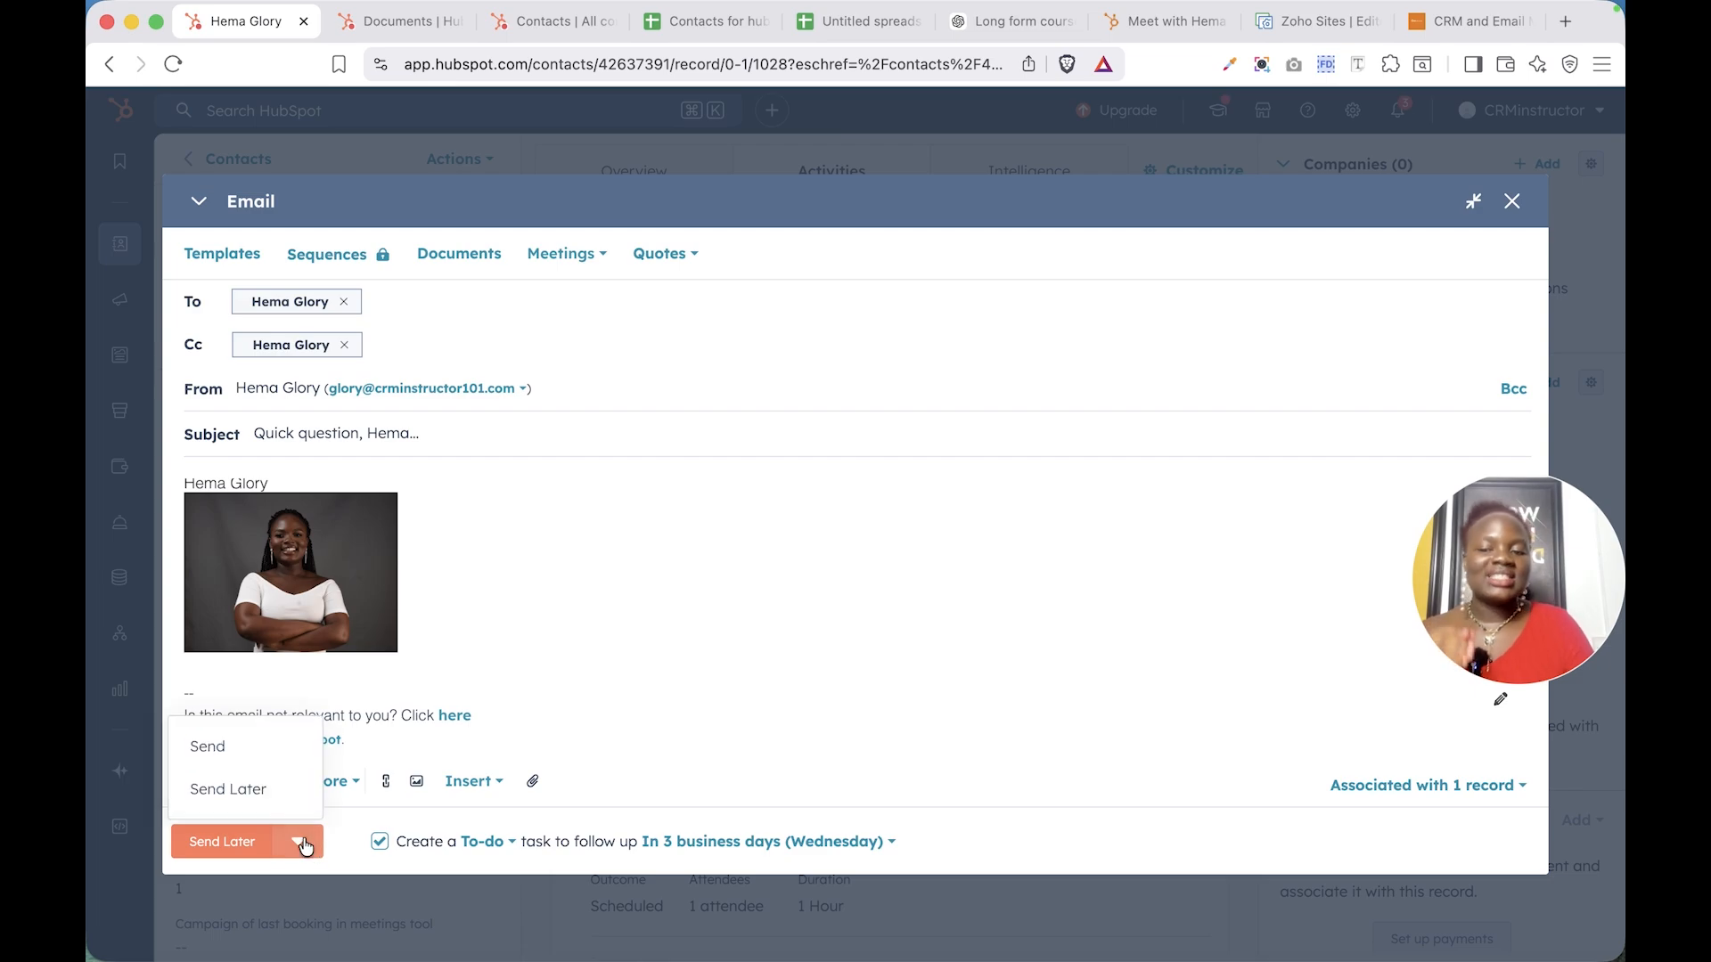
left_click(258, 792)
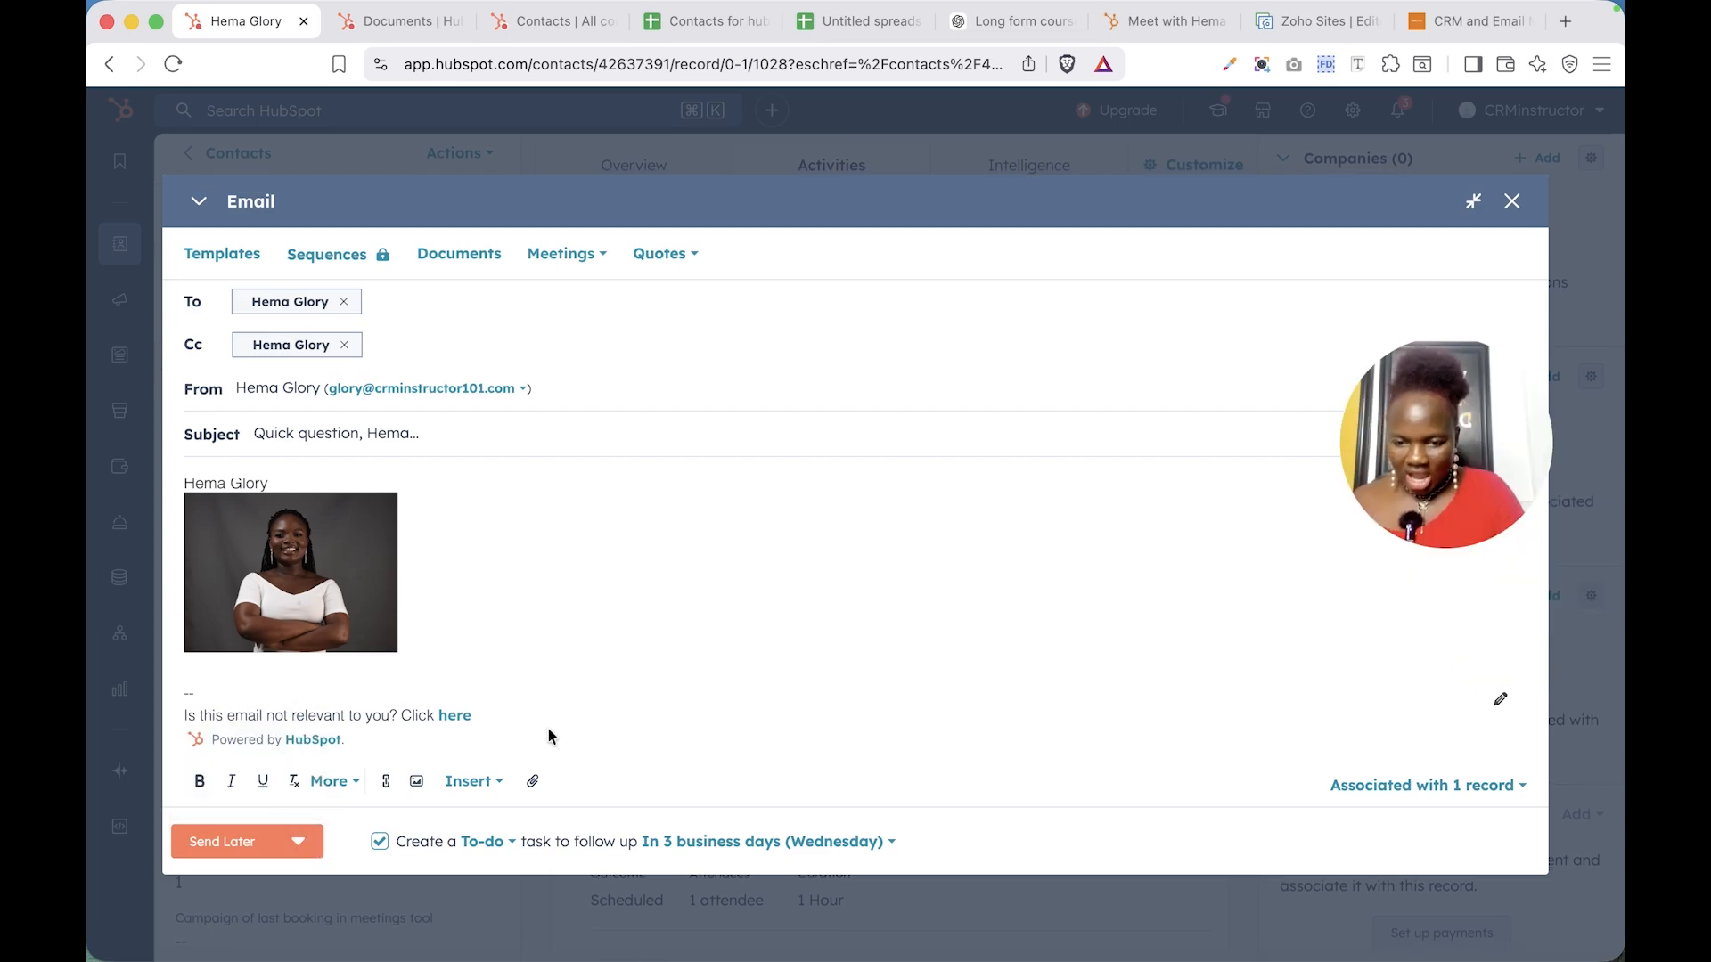
scroll(548, 732, "up", 8)
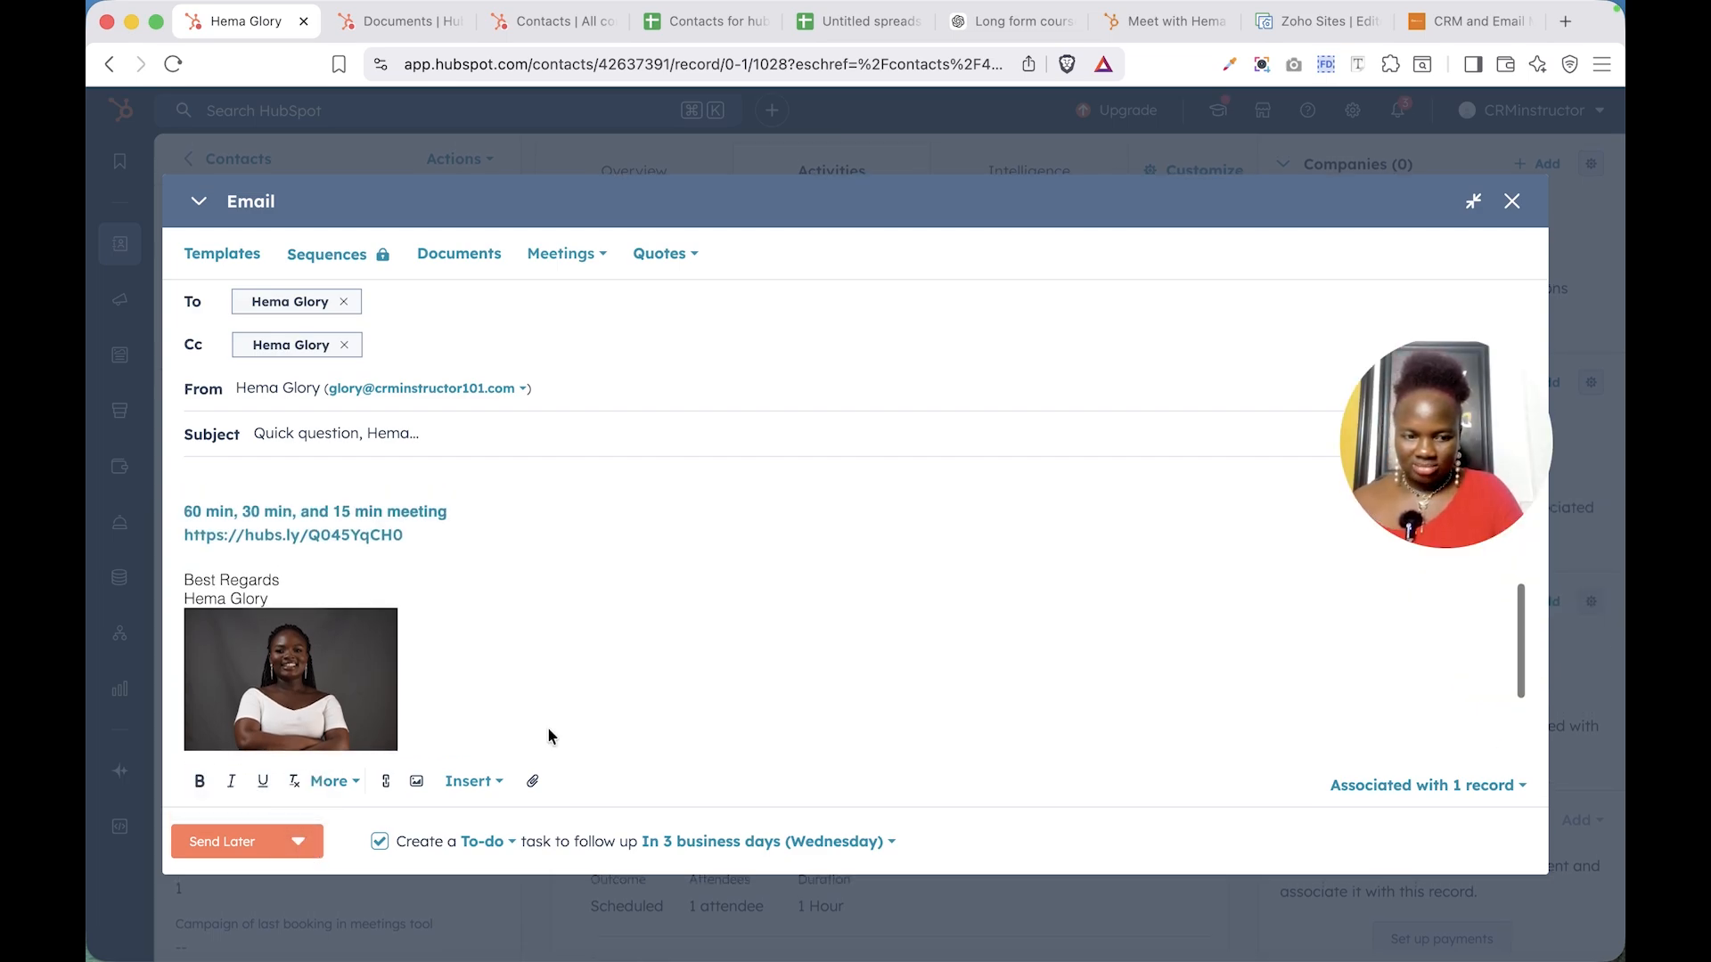
scroll(549, 738, "down", 8)
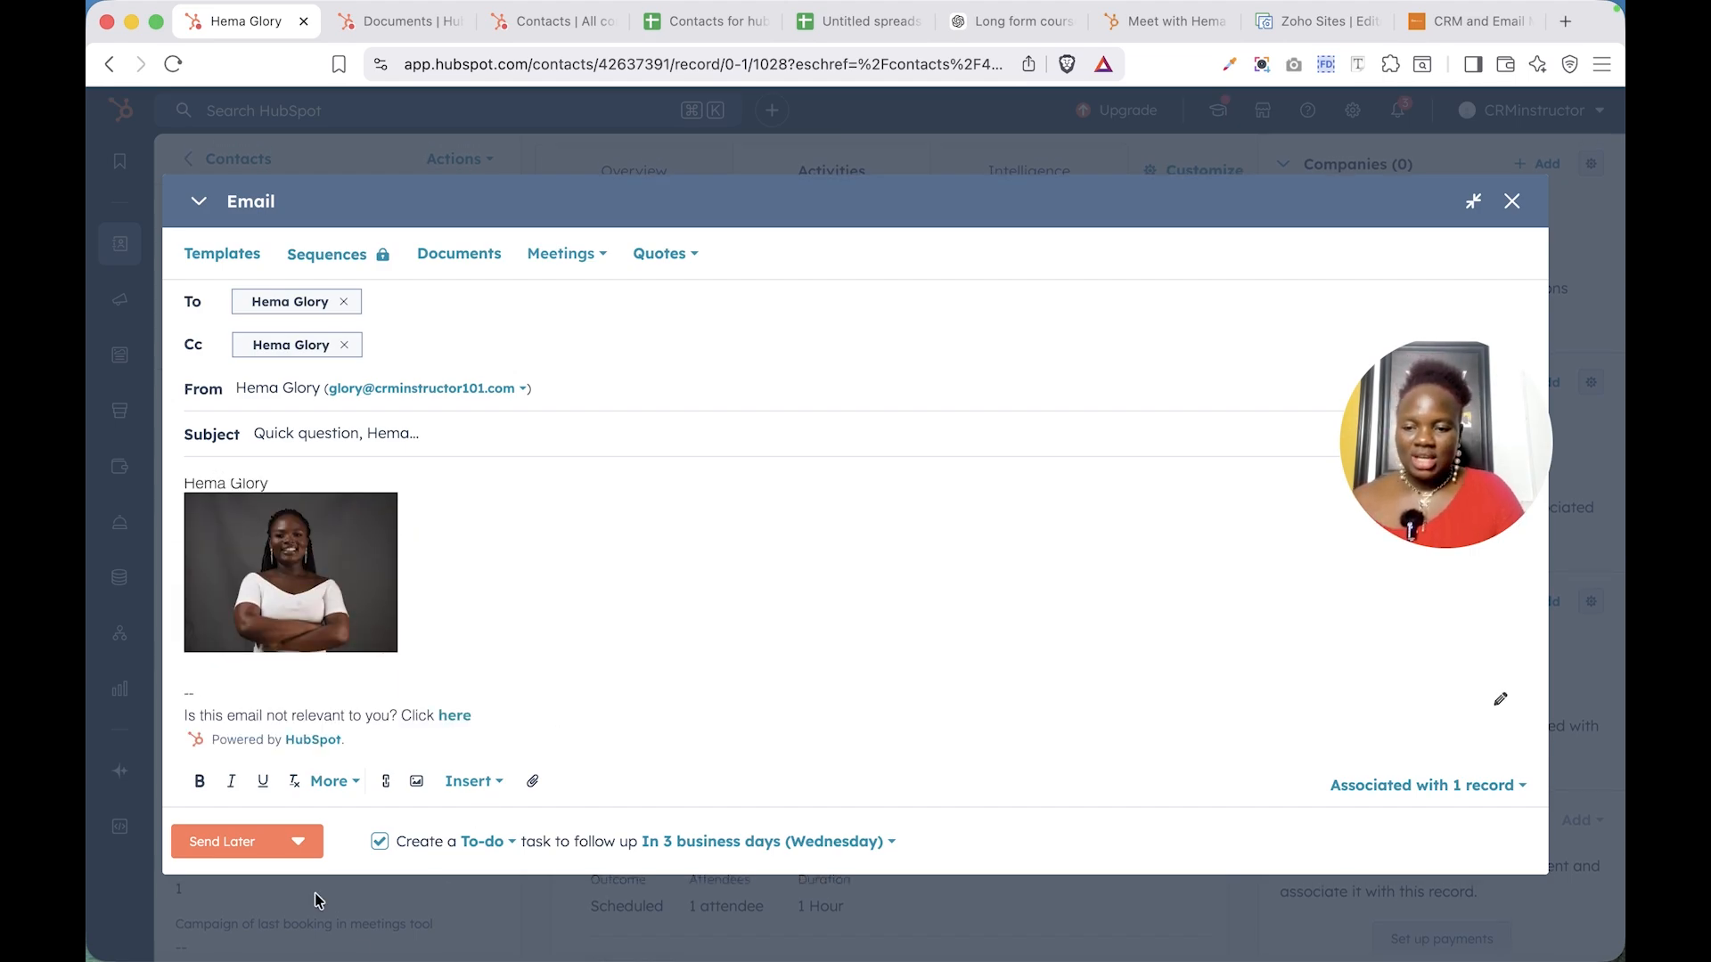
left_click(223, 843)
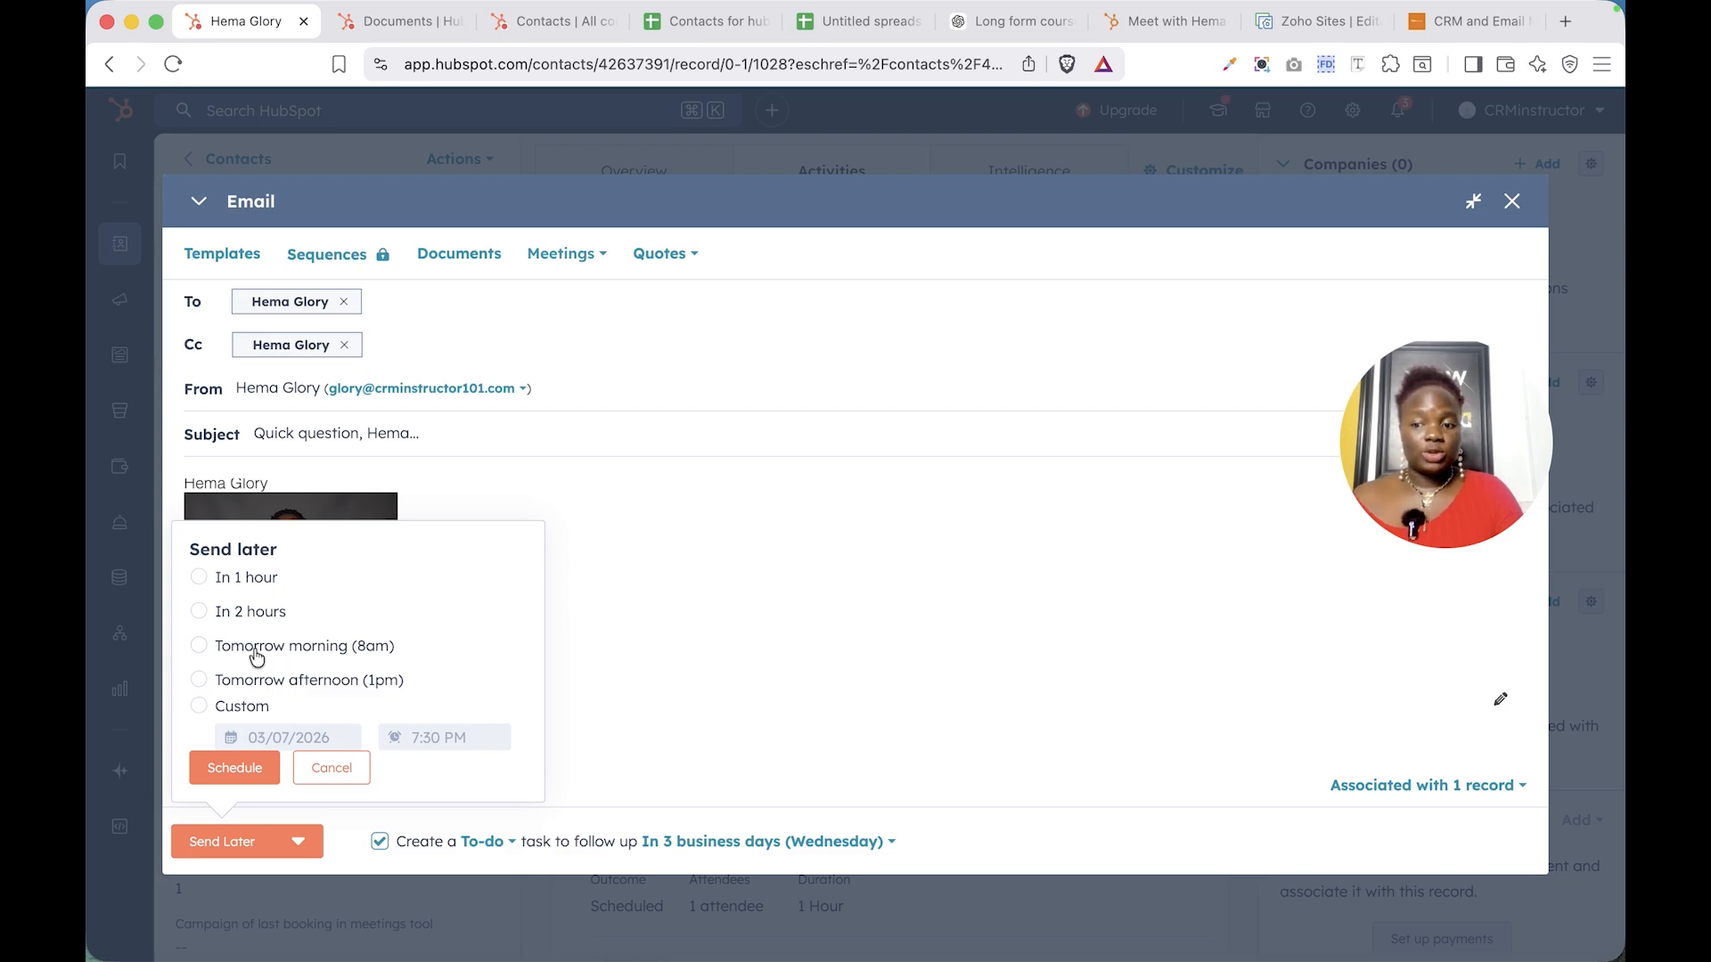
- Schedule a custom send for March 10, 2026 at 7:00 PM, UTC -08:00 Pacific Time
left_click(247, 711)
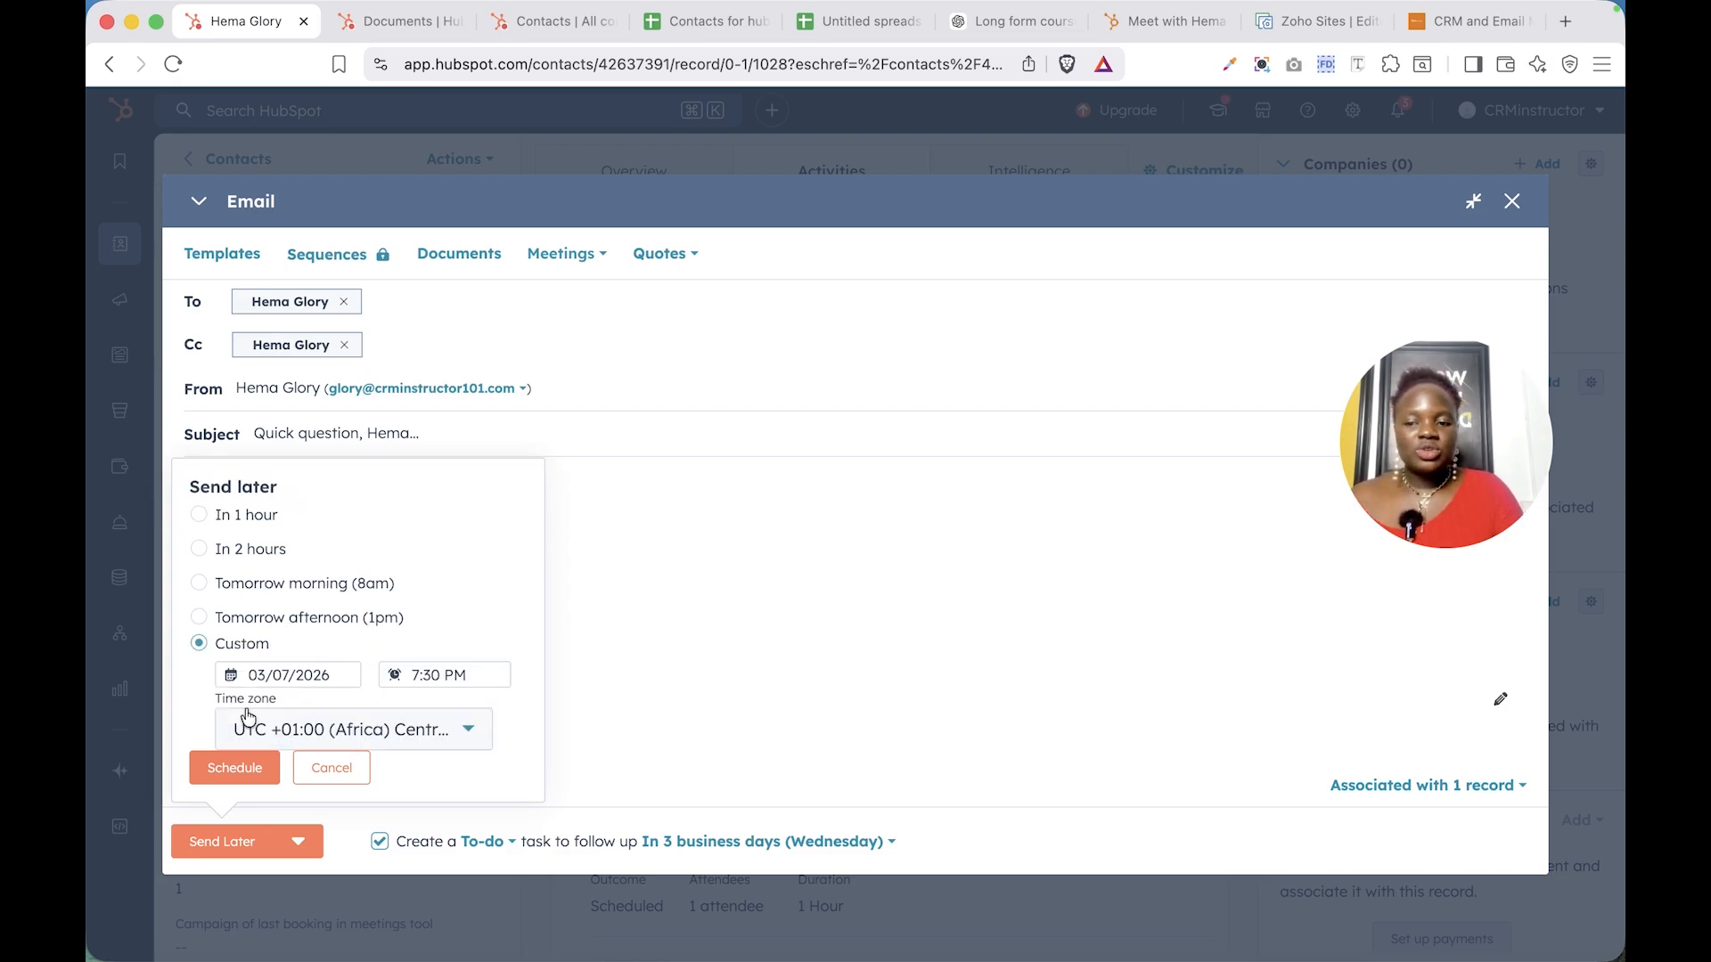
left_click(312, 677)
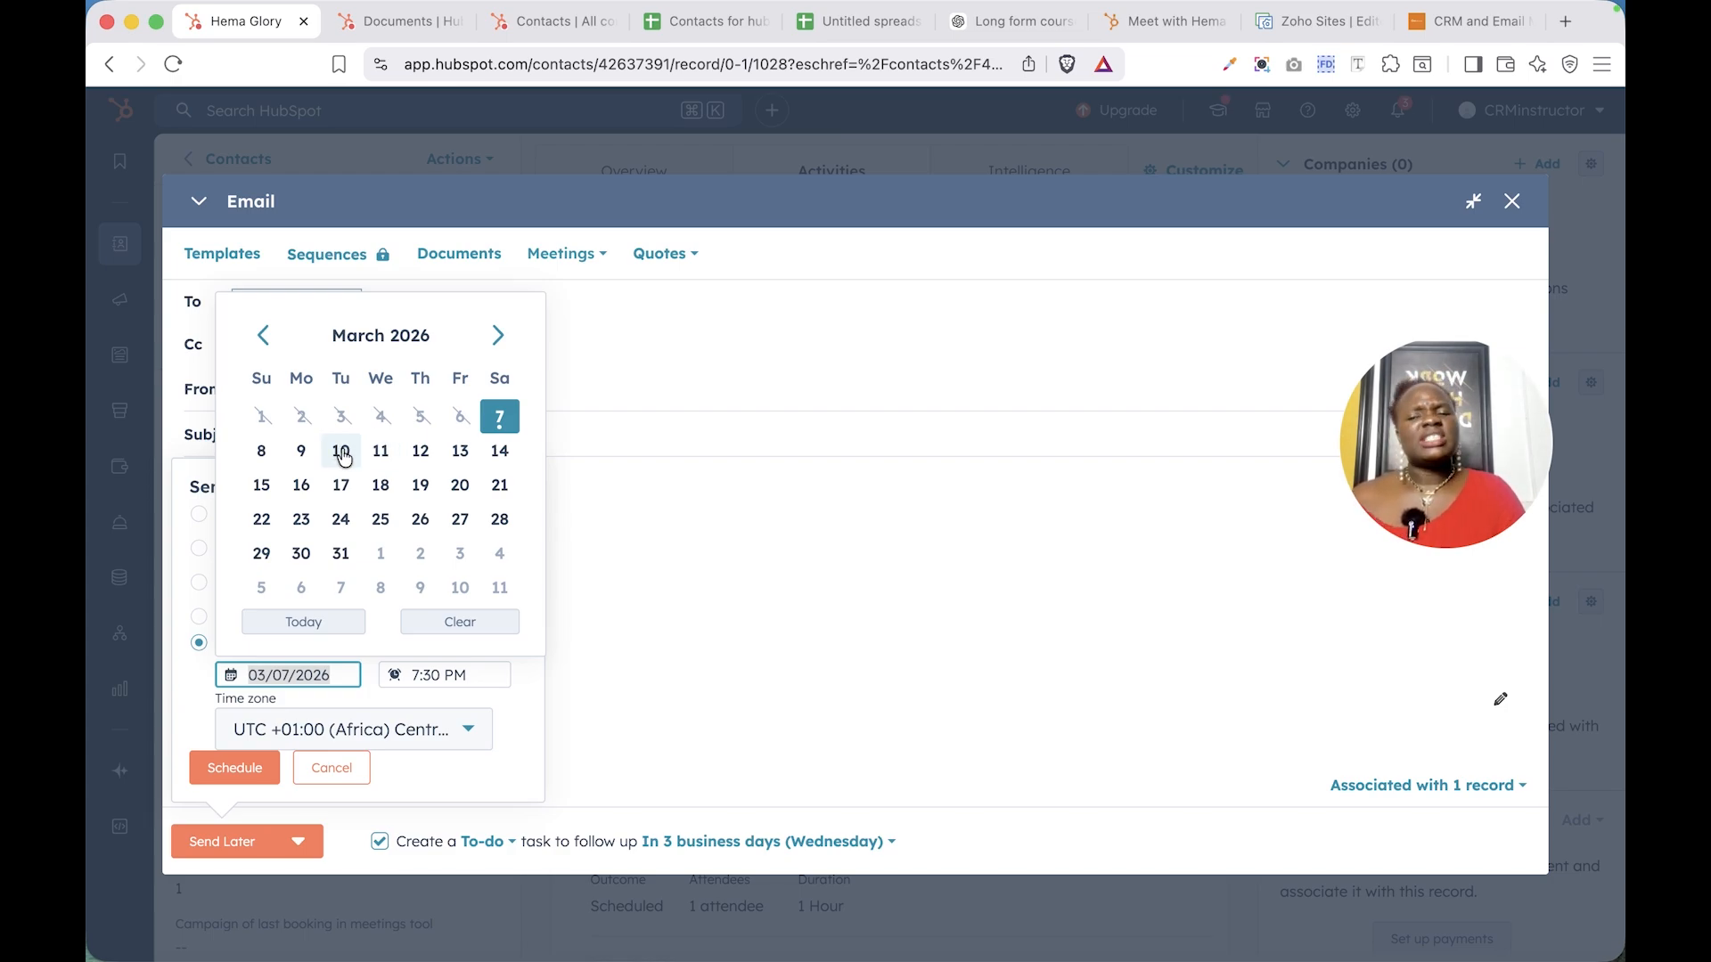
left_click(343, 453)
left_click(421, 678)
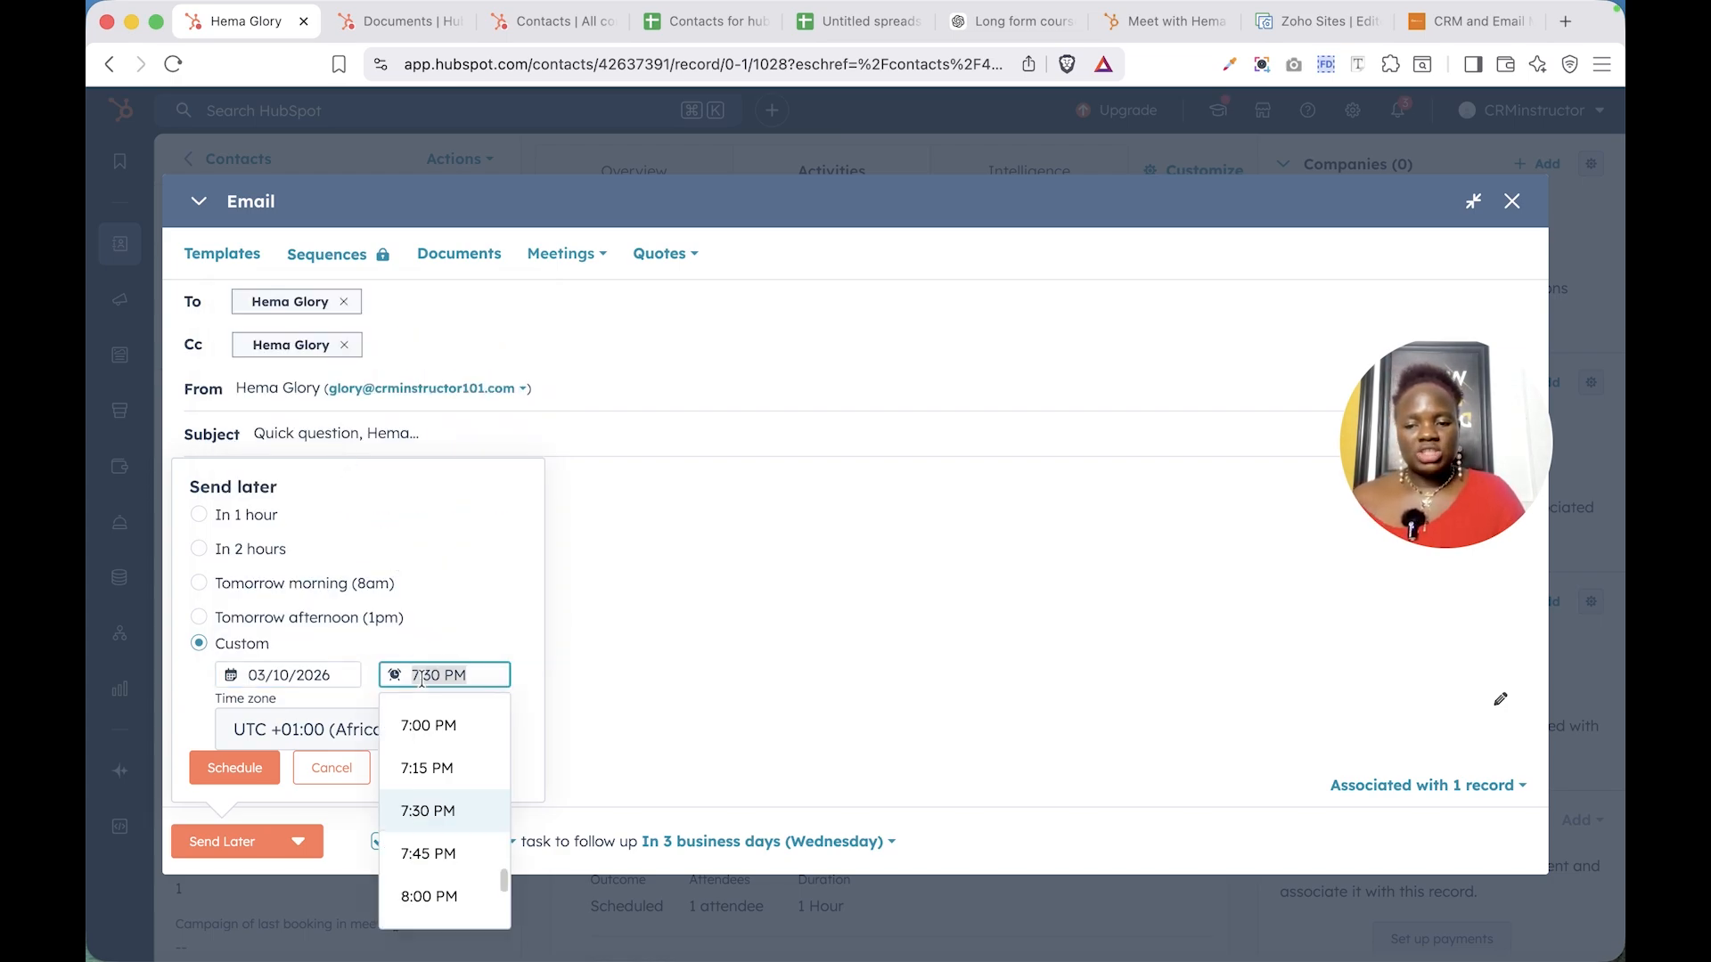
left_click(436, 729)
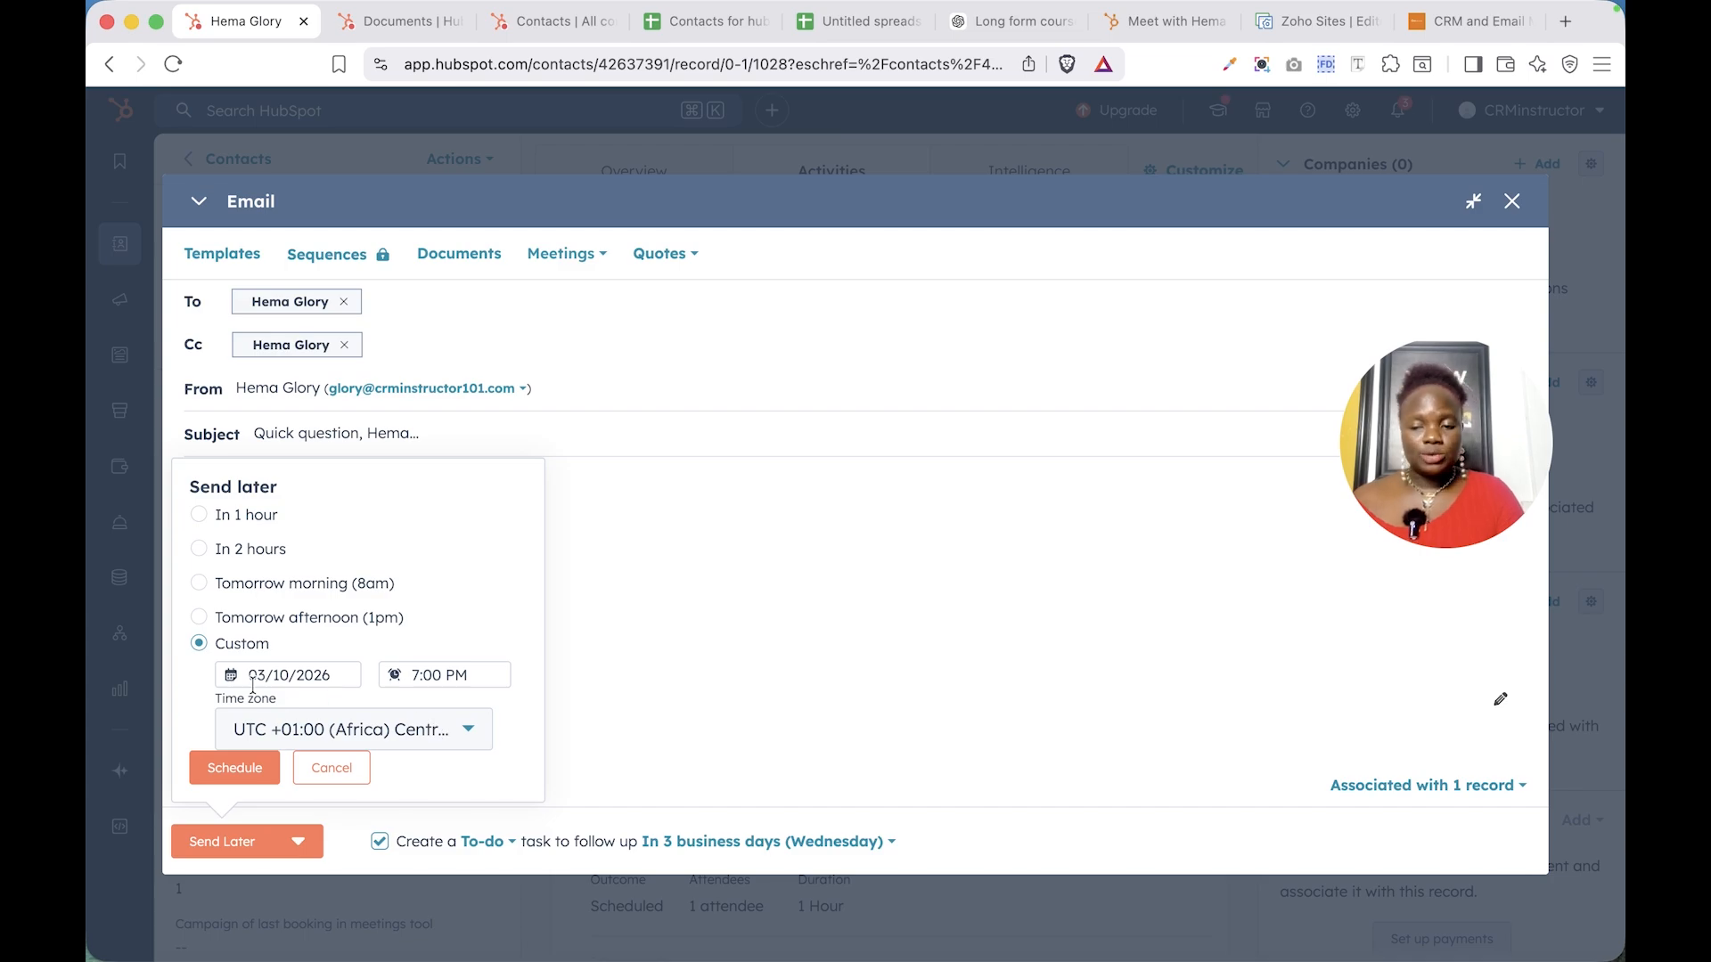
left_click(357, 723)
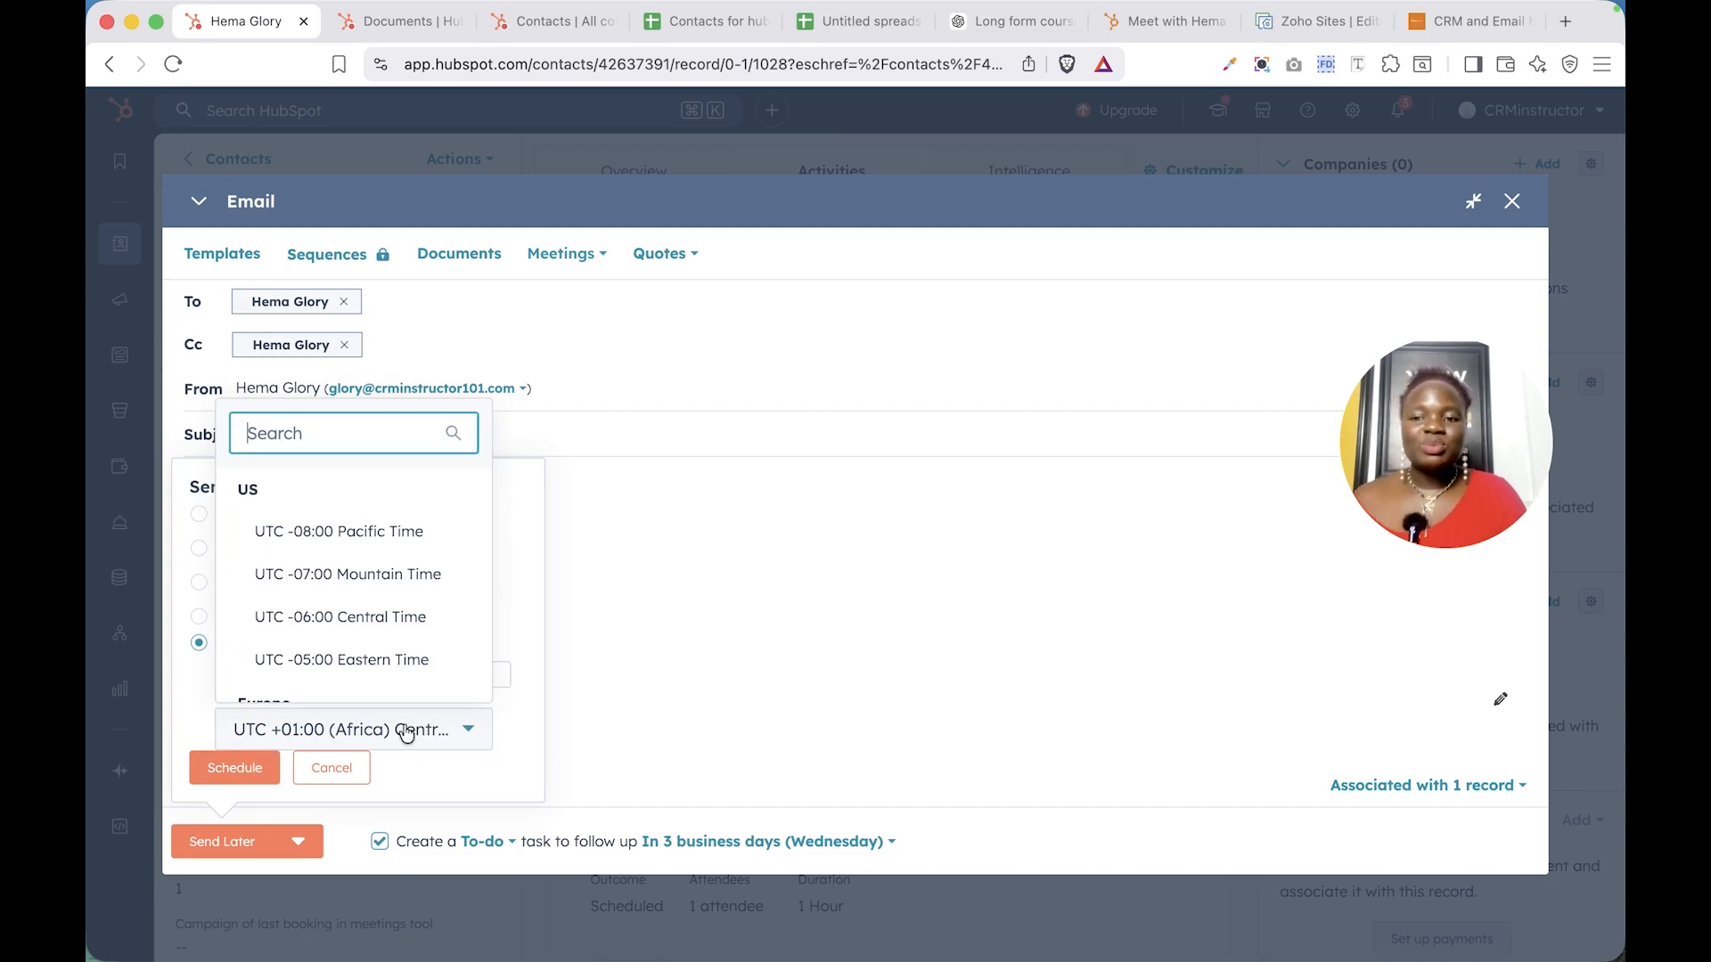
left_click(363, 532)
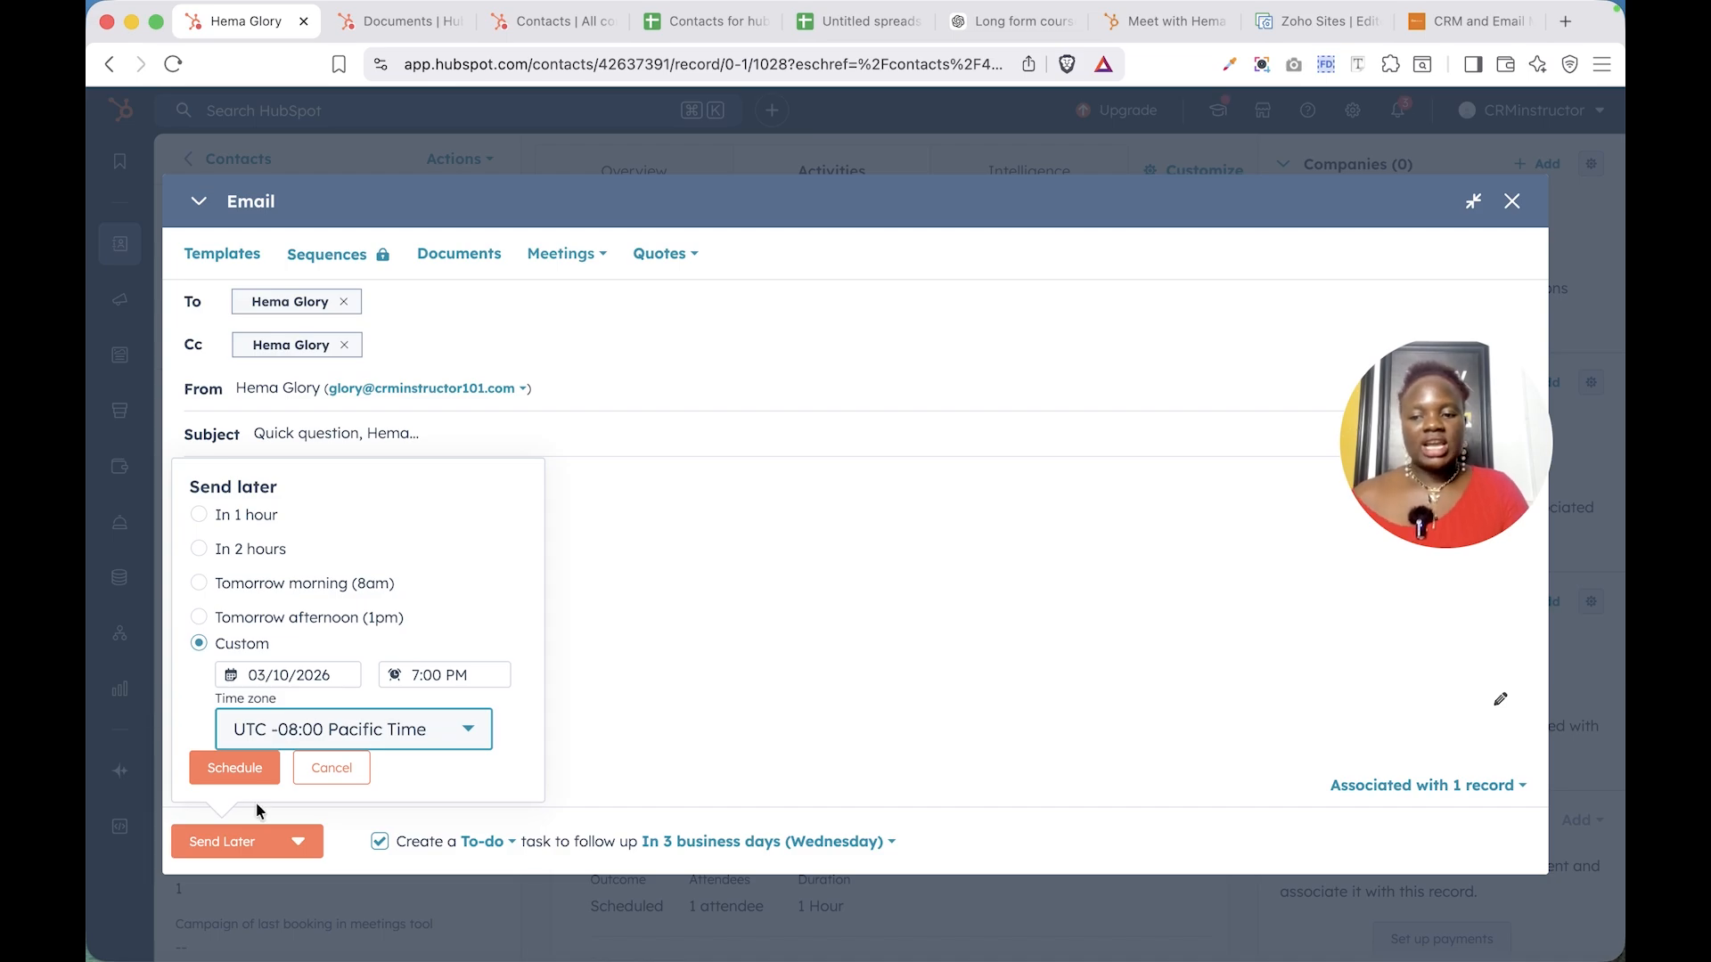
left_click(237, 772)
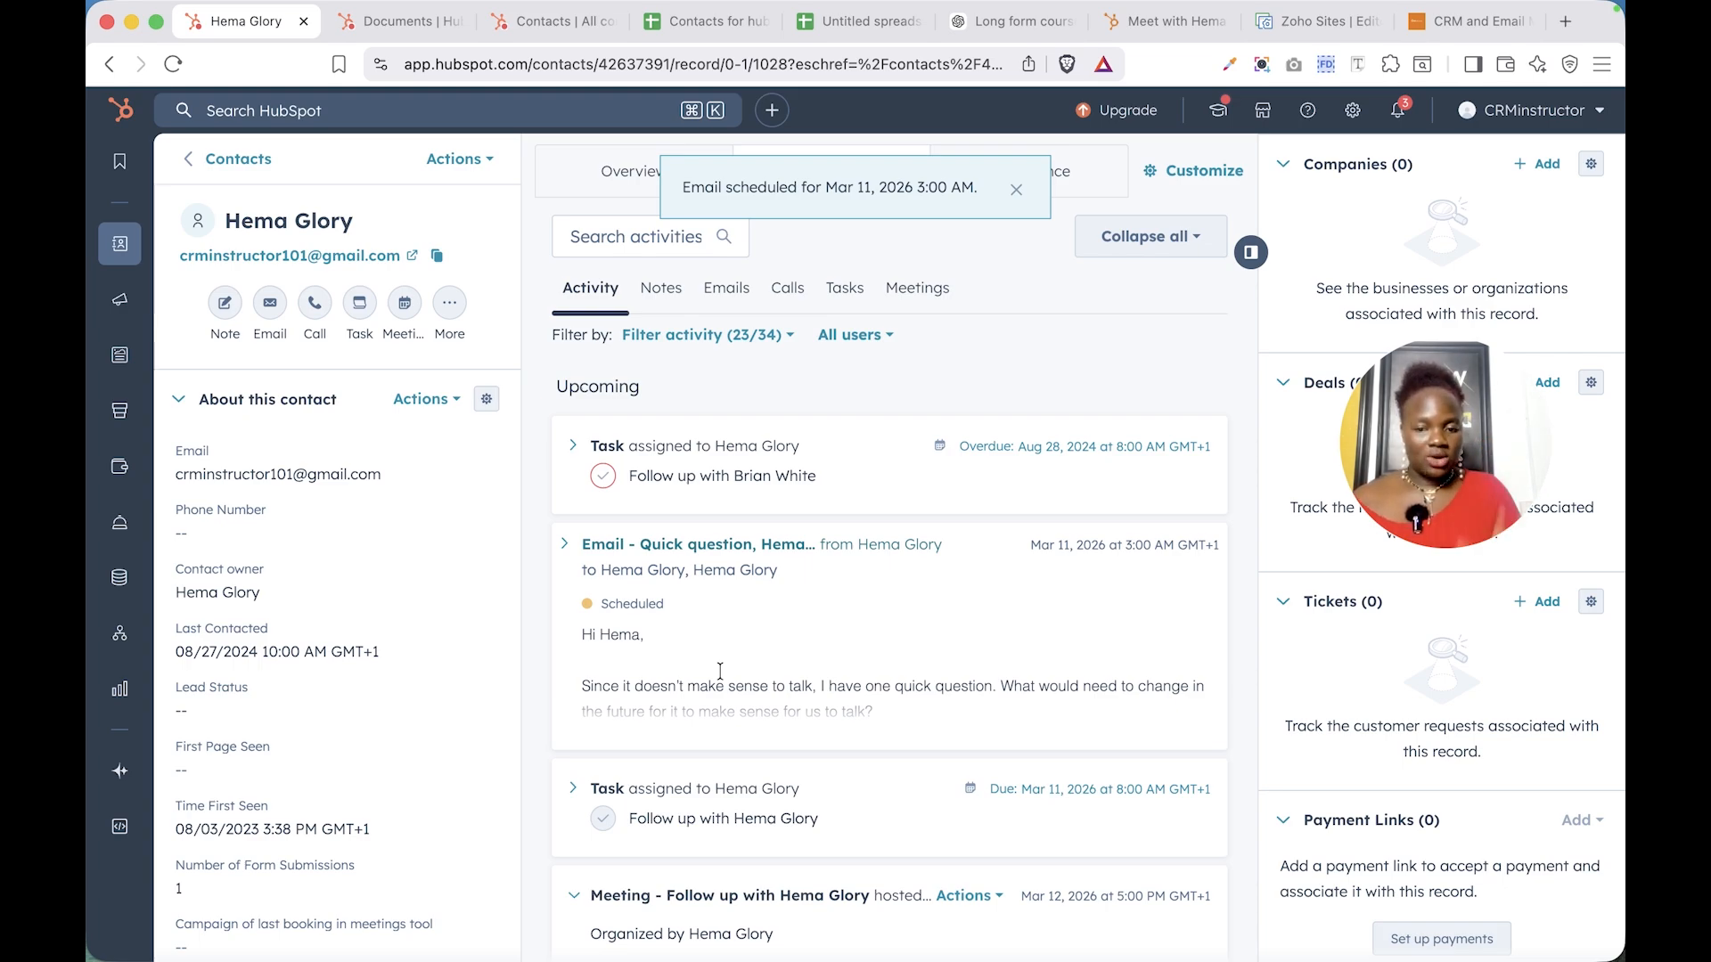
- Tick the follow-up to-do task due Mar 11, 2026 in the Activities timeline to complete it
scroll(757, 624, "down", 5)
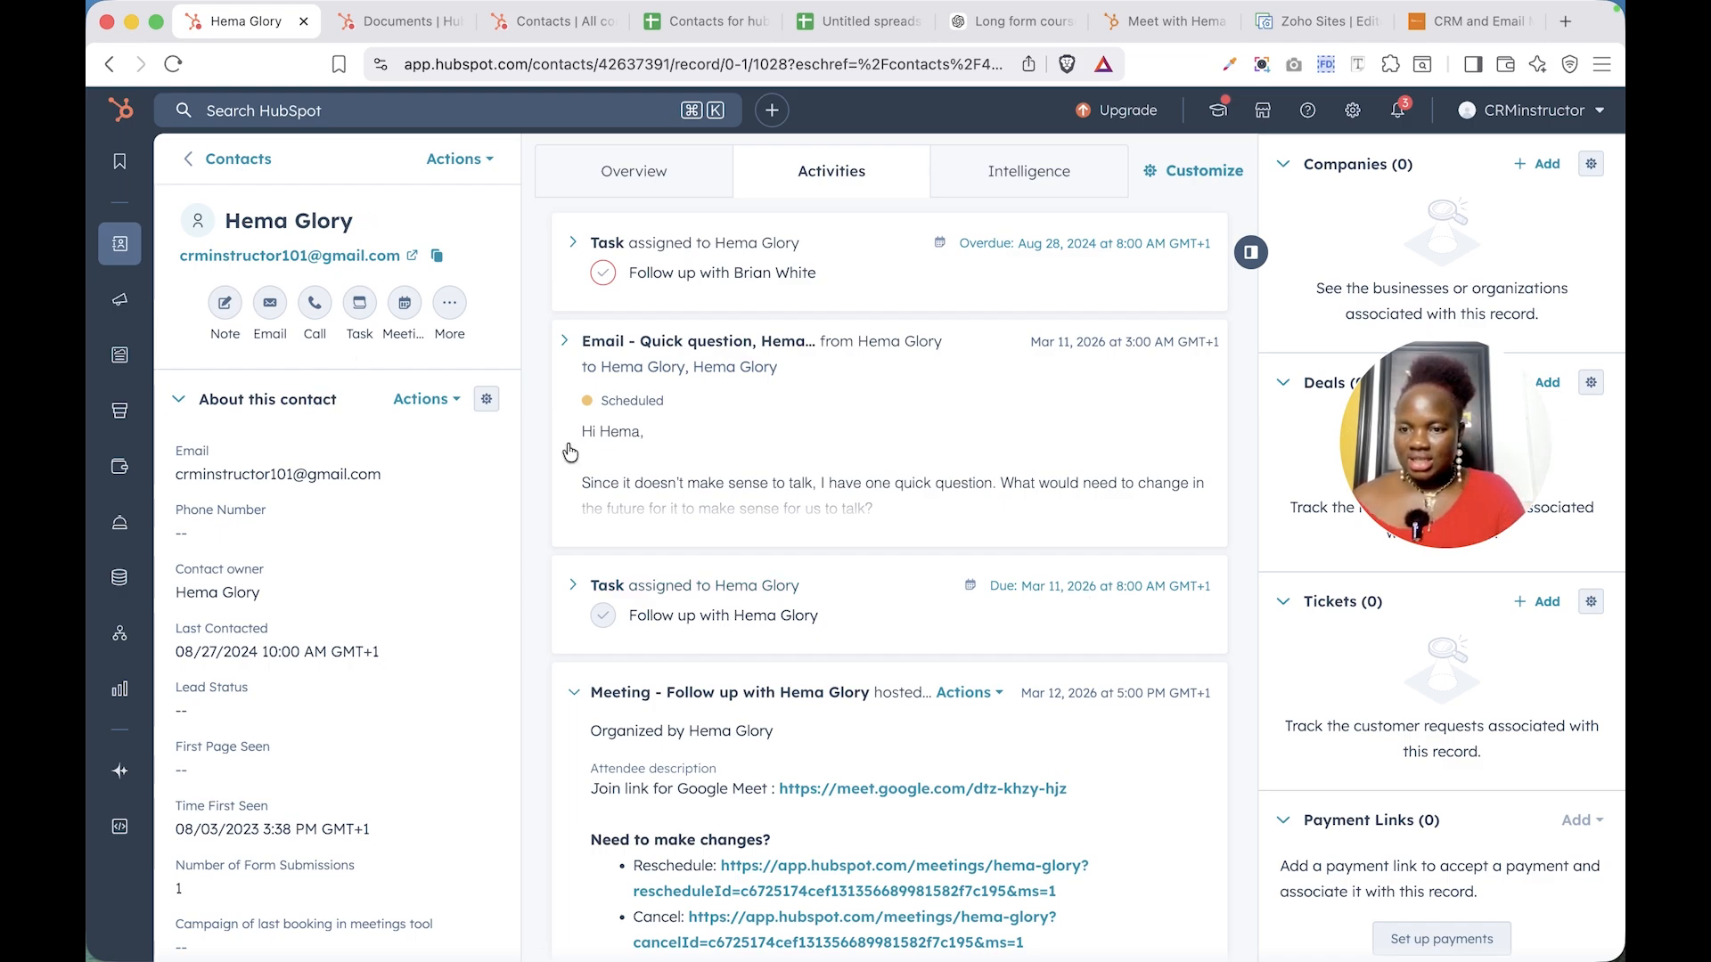
scroll(950, 707, "down", 2)
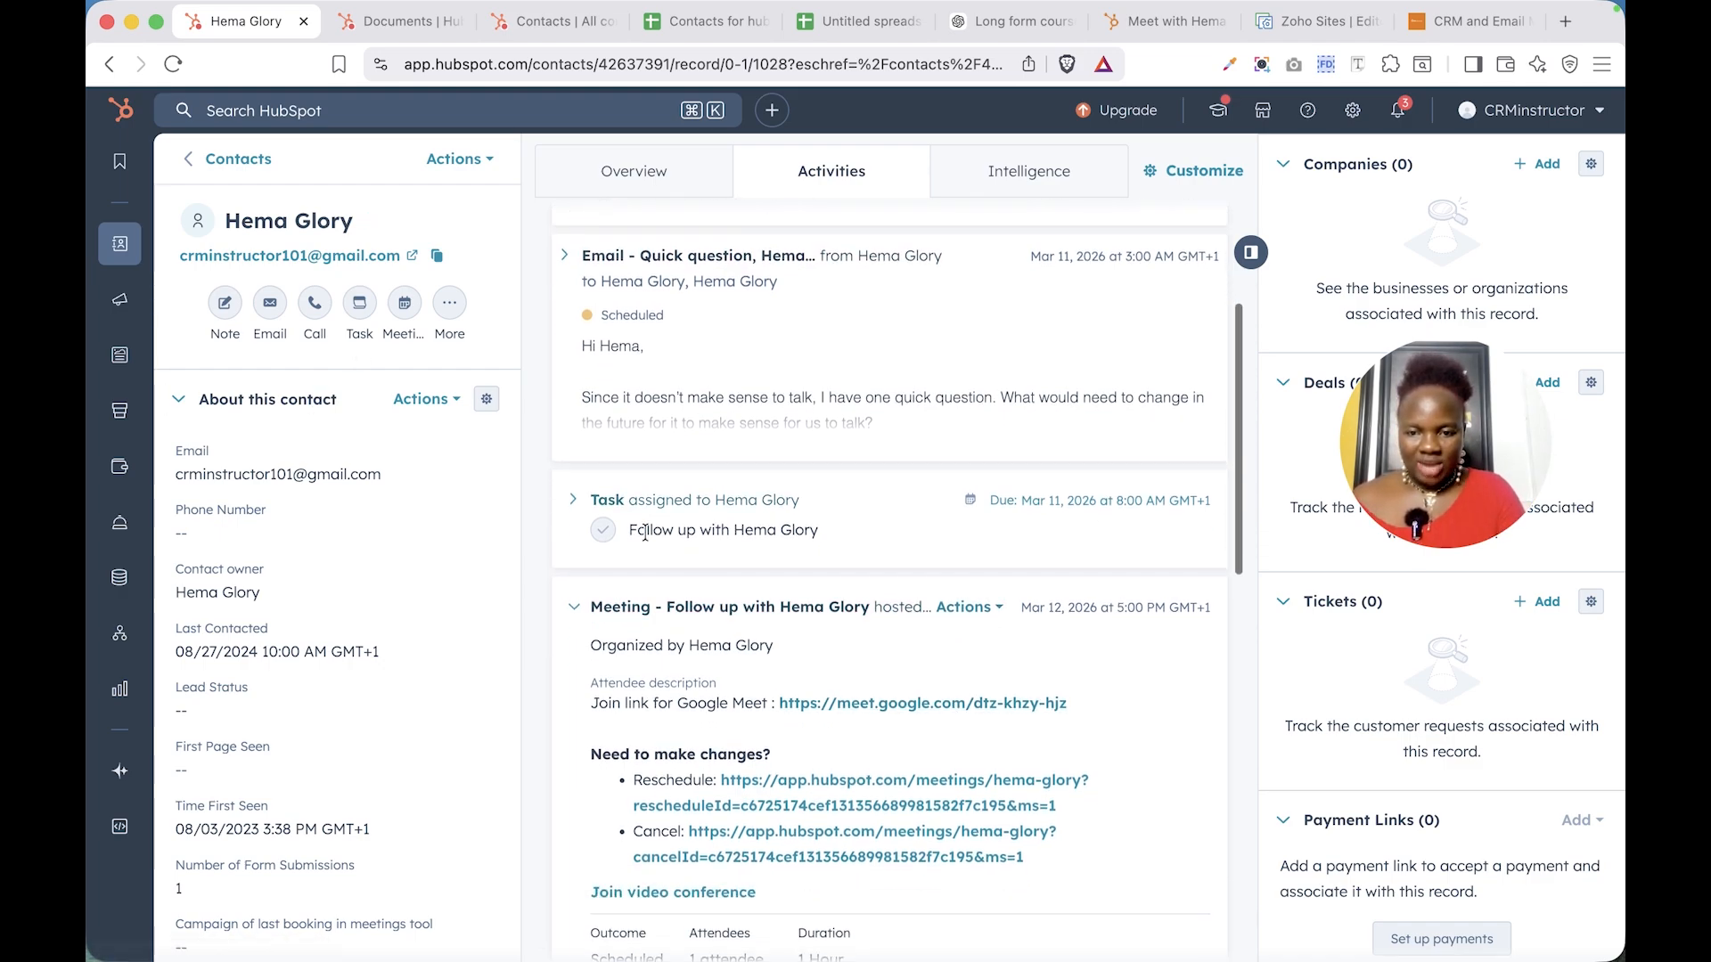
left_click(606, 536)
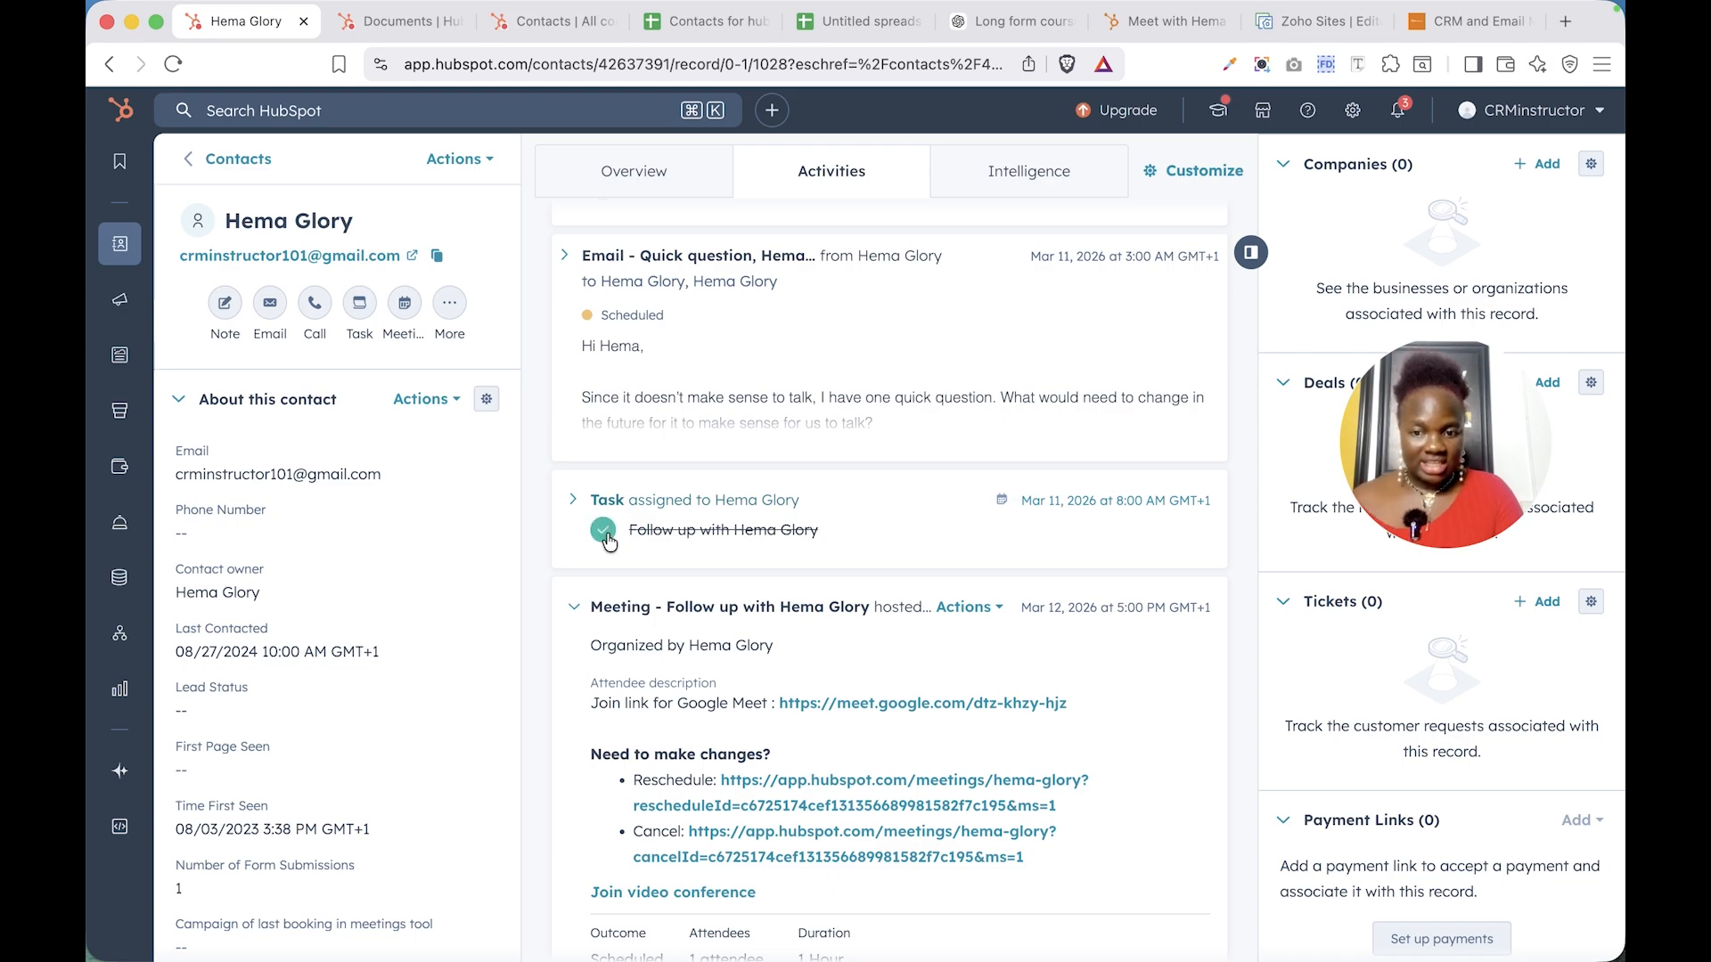
scroll(697, 547, "up", 3)
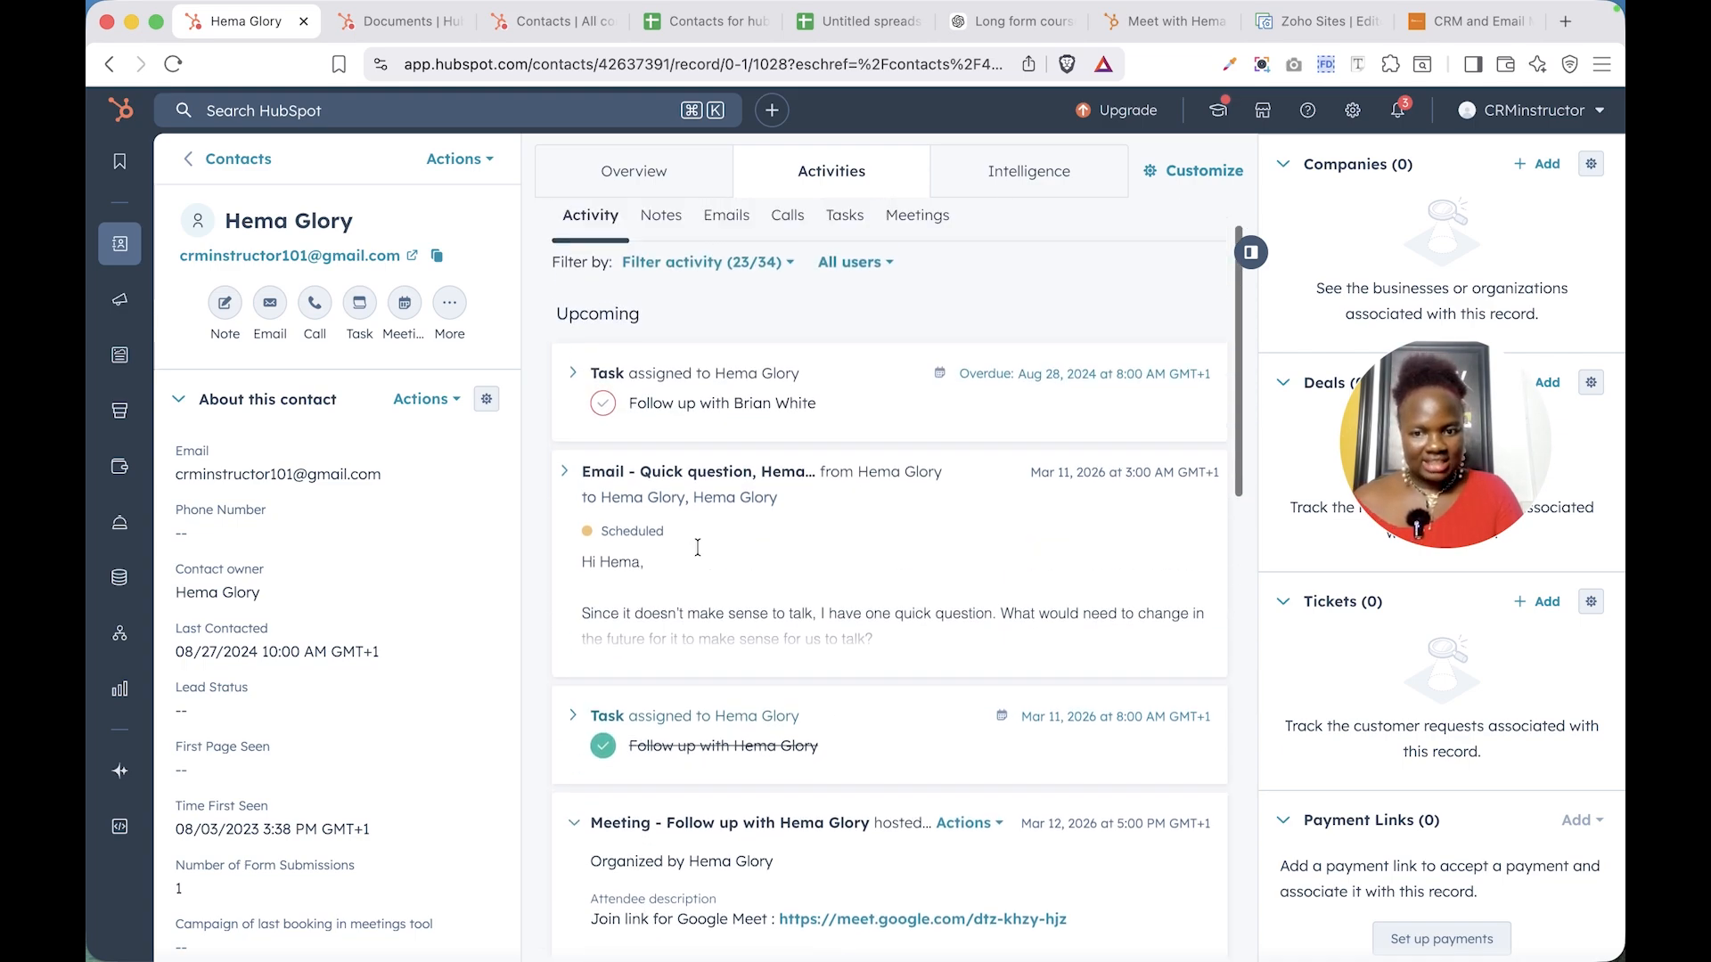